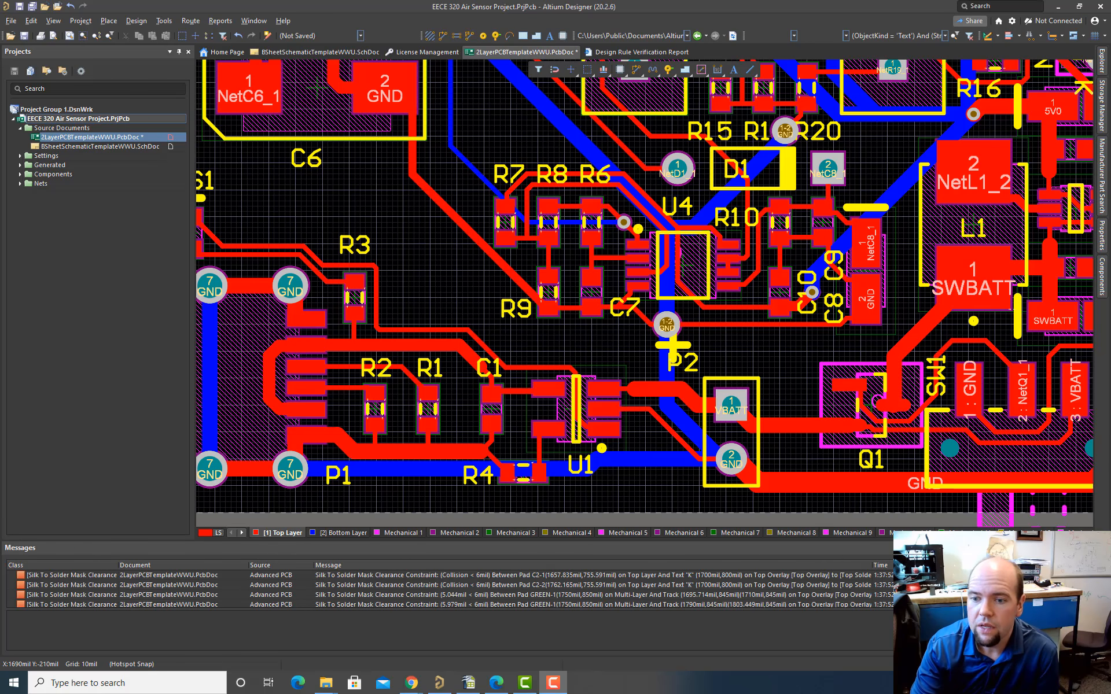
Open the schematic BSheetSchematicTemplateWWU.SchDoc and search the manufacturer parts for "test point"
double_click(119, 147)
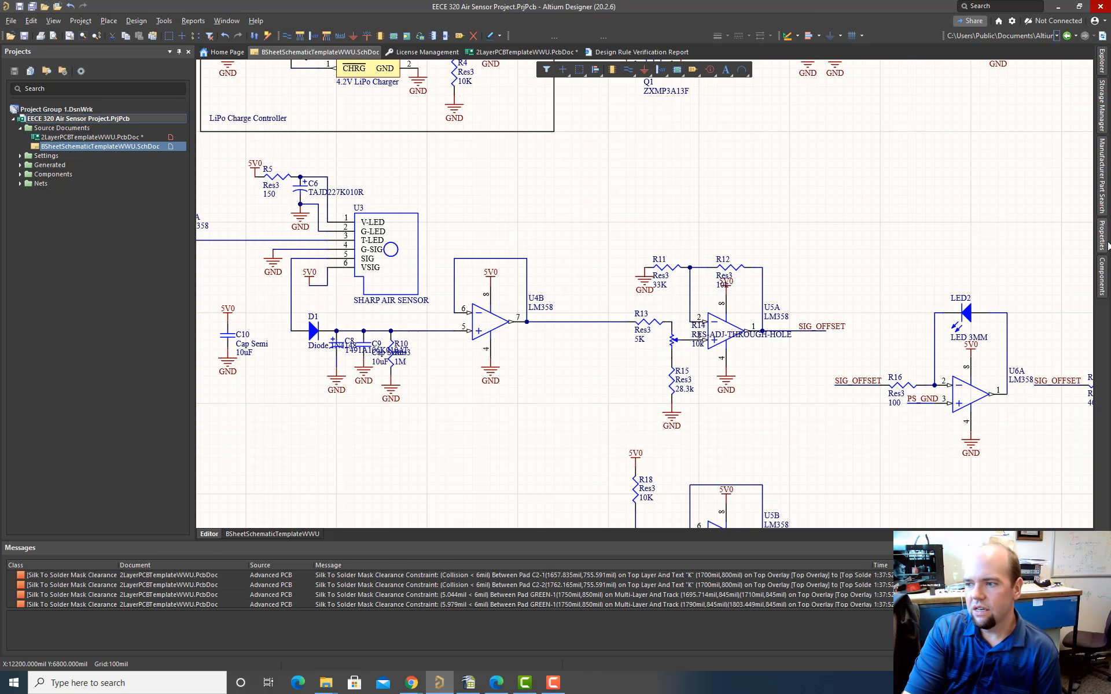
left_click(1103, 266)
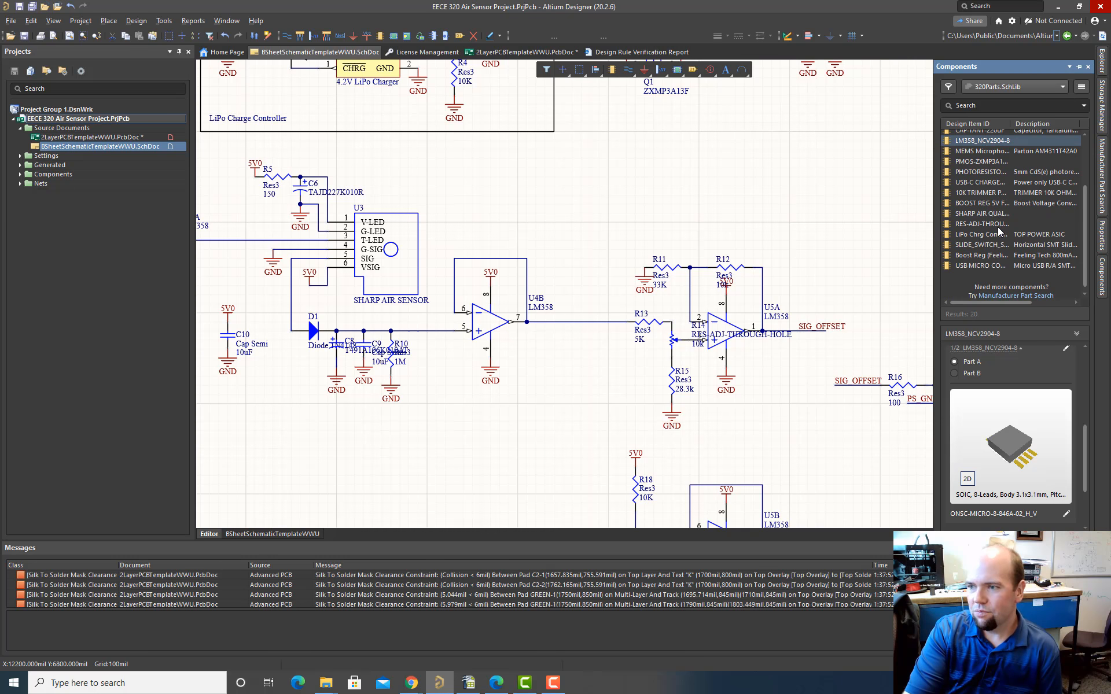
scroll(998, 230, "up", 2)
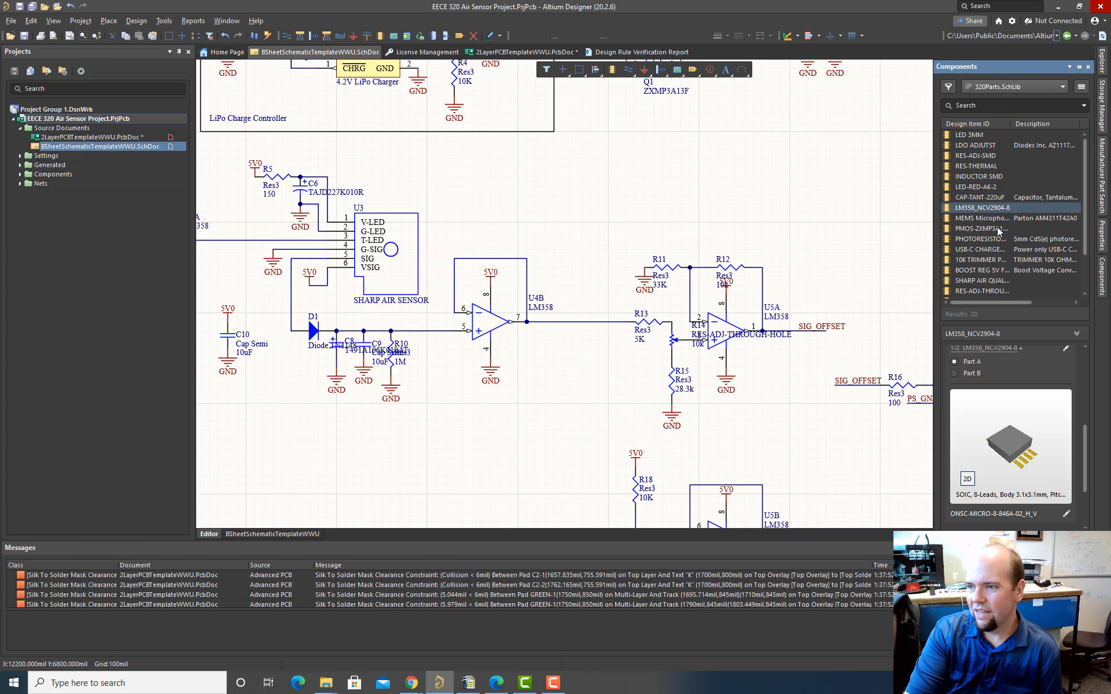
left_click(1103, 184)
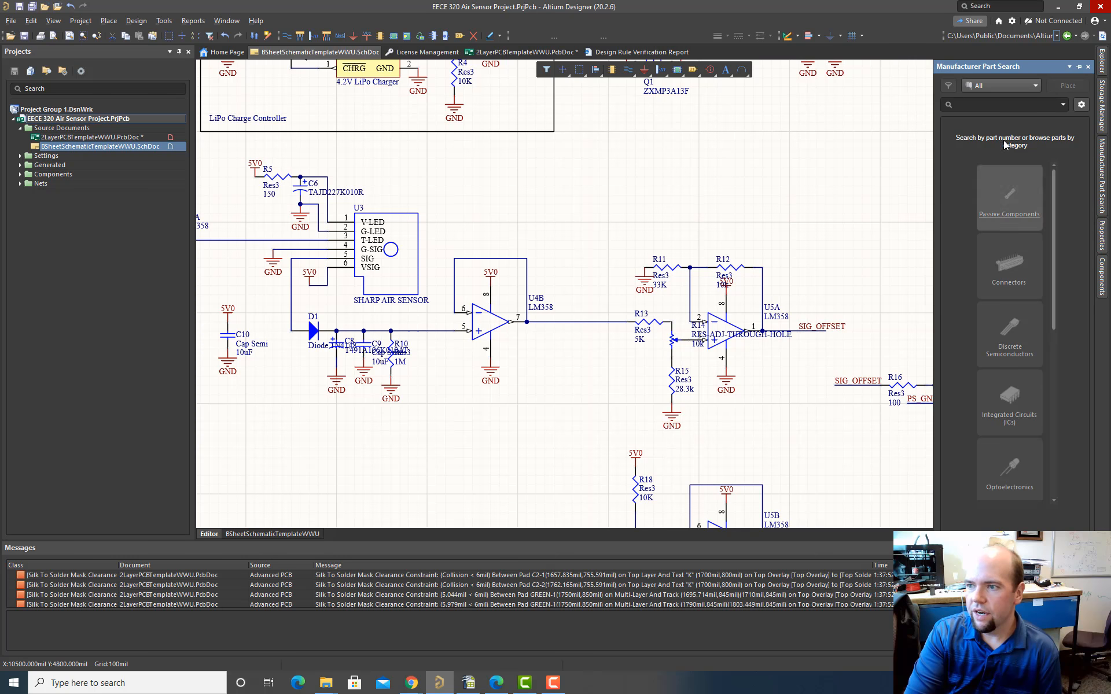
left_click(1019, 106)
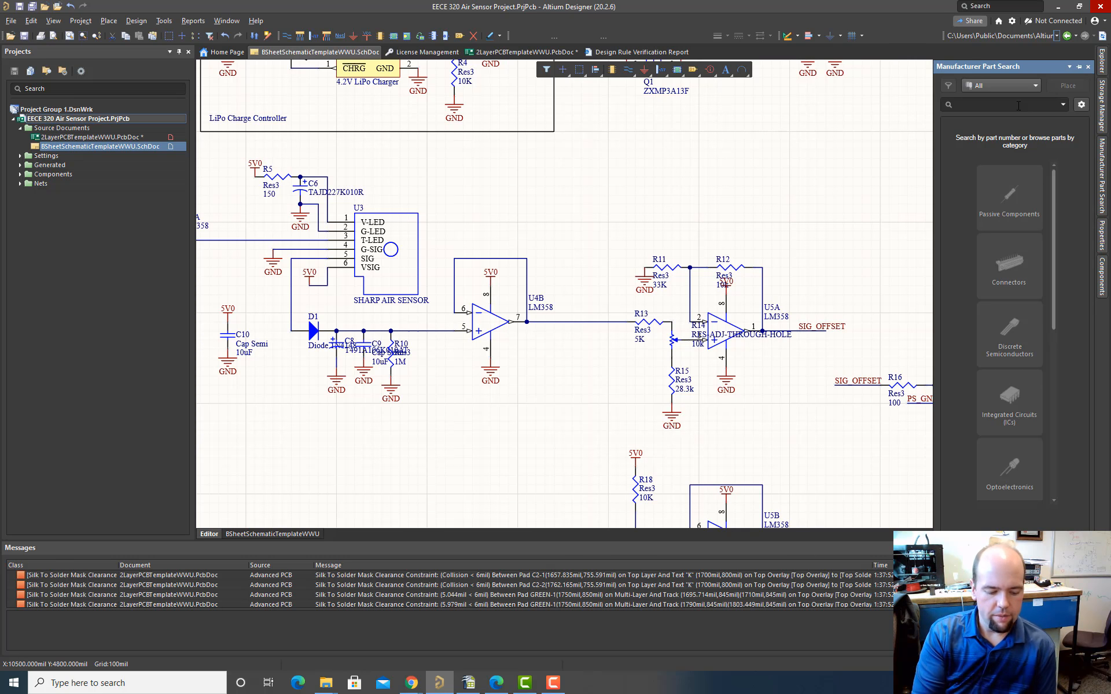
type("test point")
key("Return")
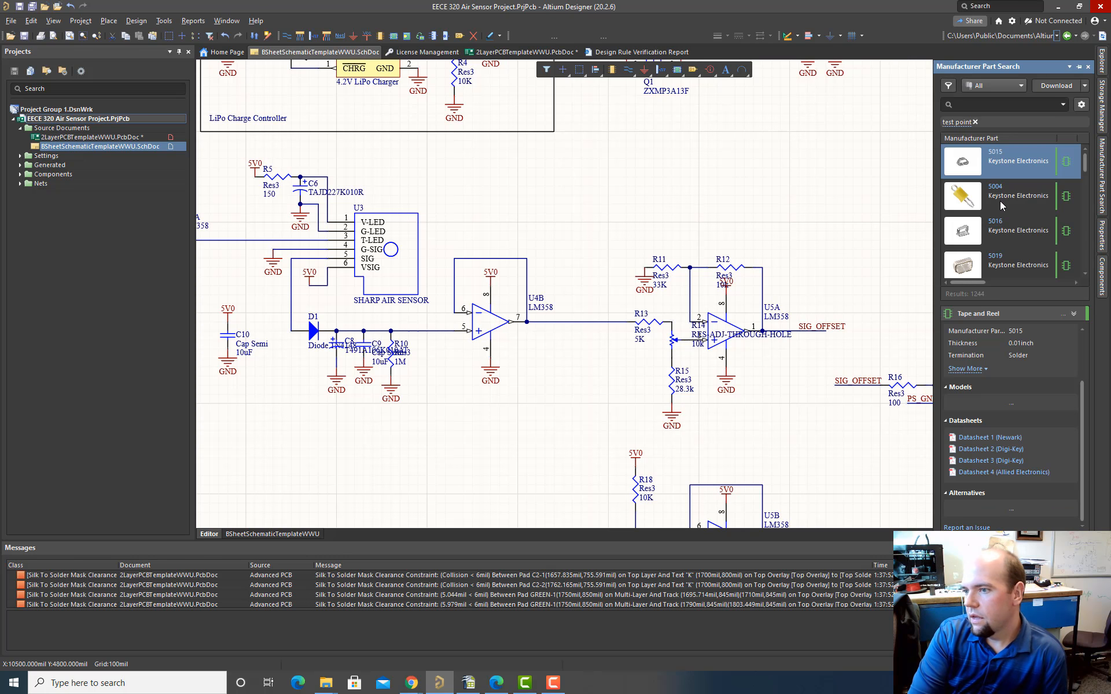
Examine the symbols and footprint models of the Keystone test points 5004, 5012 and 5014
left_click(999, 197)
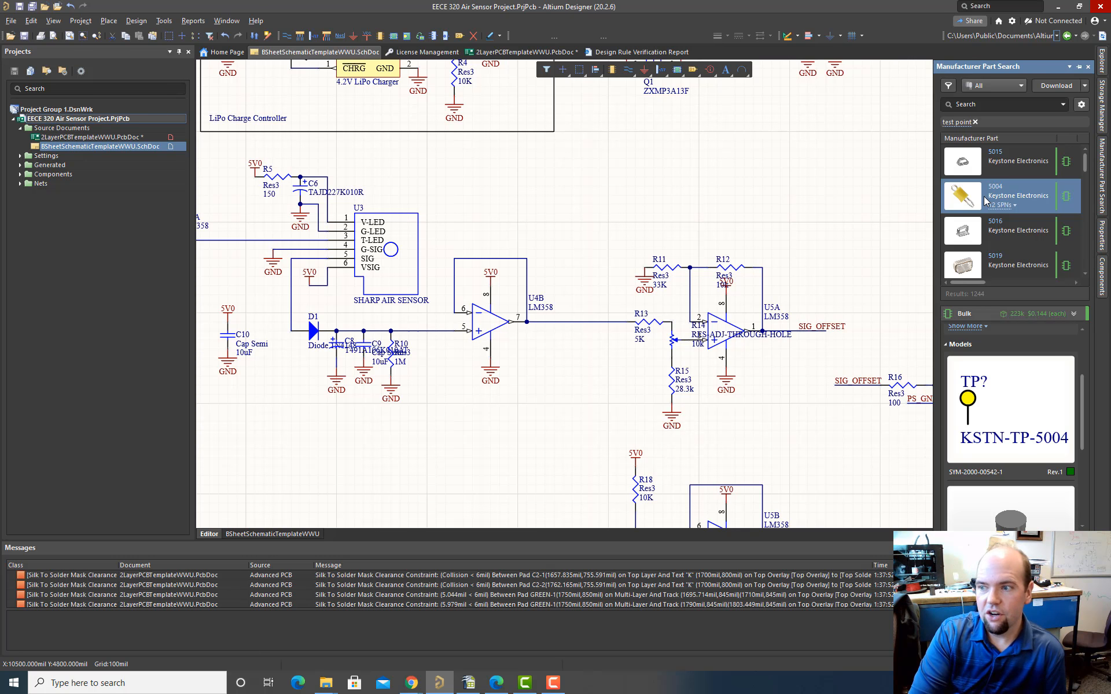
scroll(1018, 388, "down", 4)
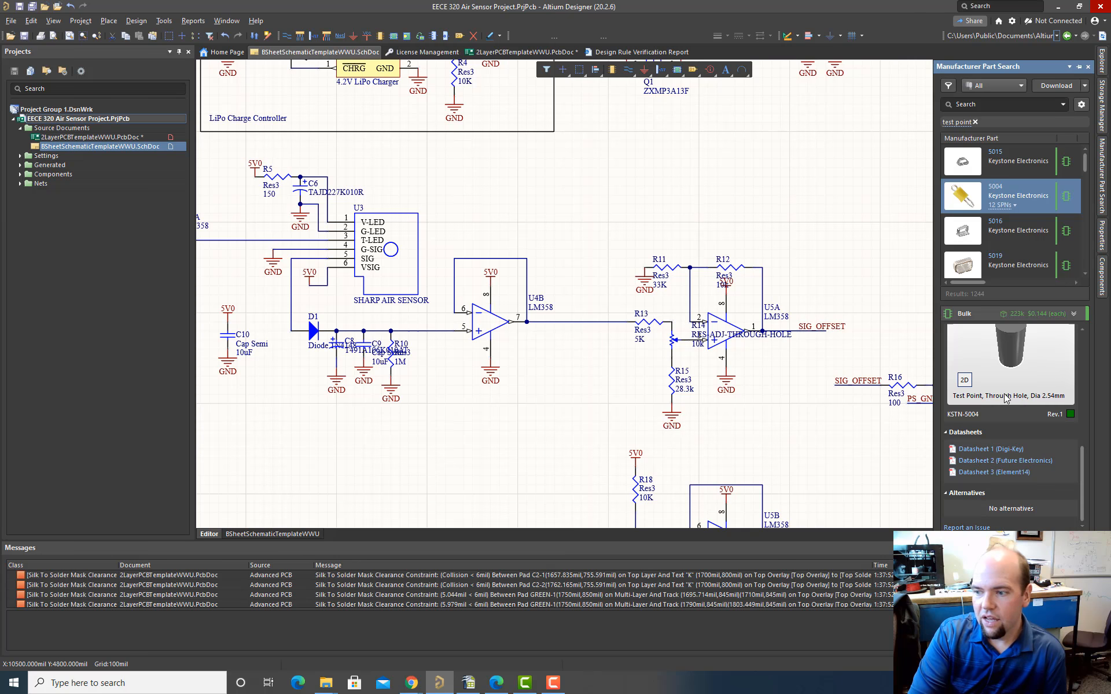
scroll(1006, 398, "up", 4)
scroll(1004, 389, "down", 1)
scroll(1003, 389, "up", 1)
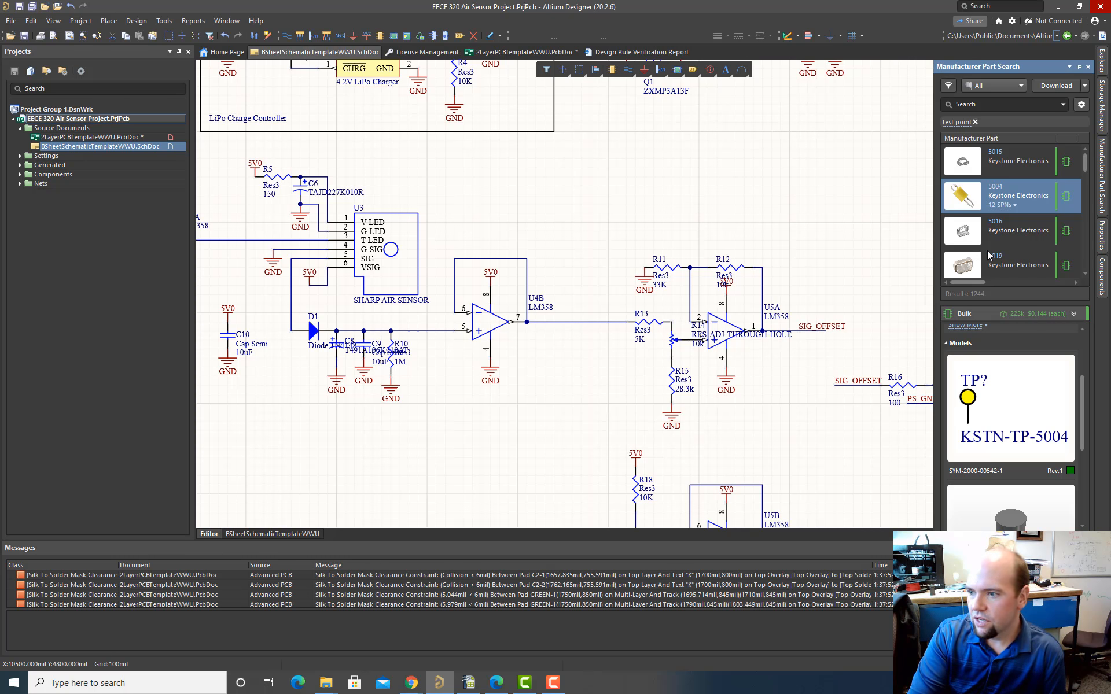
scroll(989, 255, "down", 3)
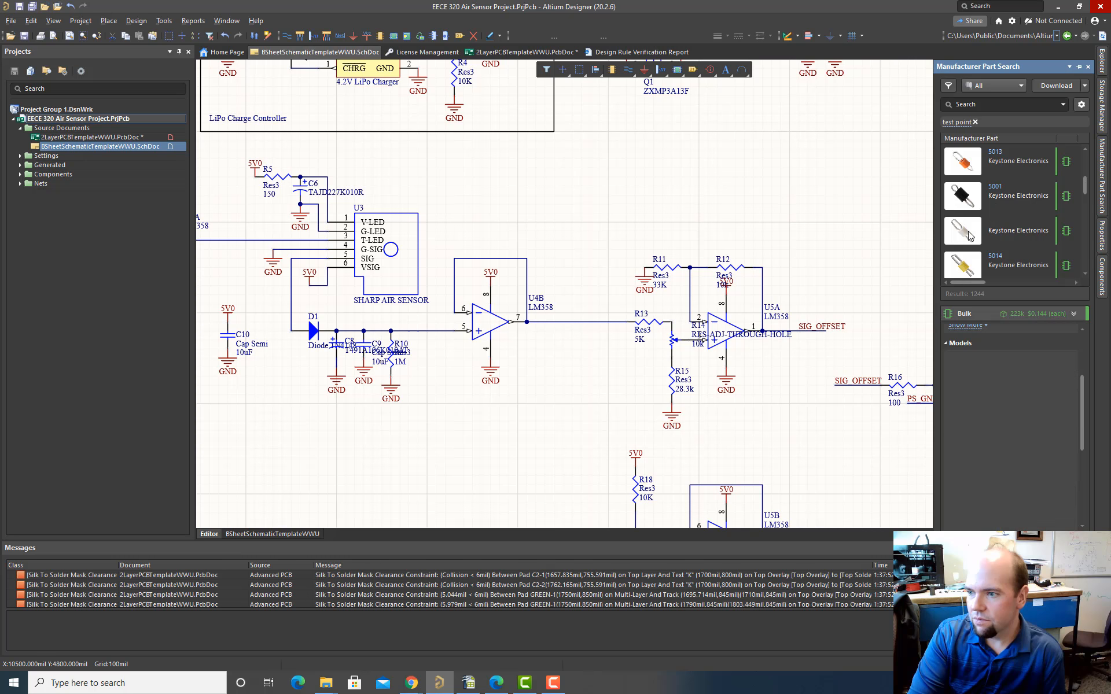
left_click(969, 234)
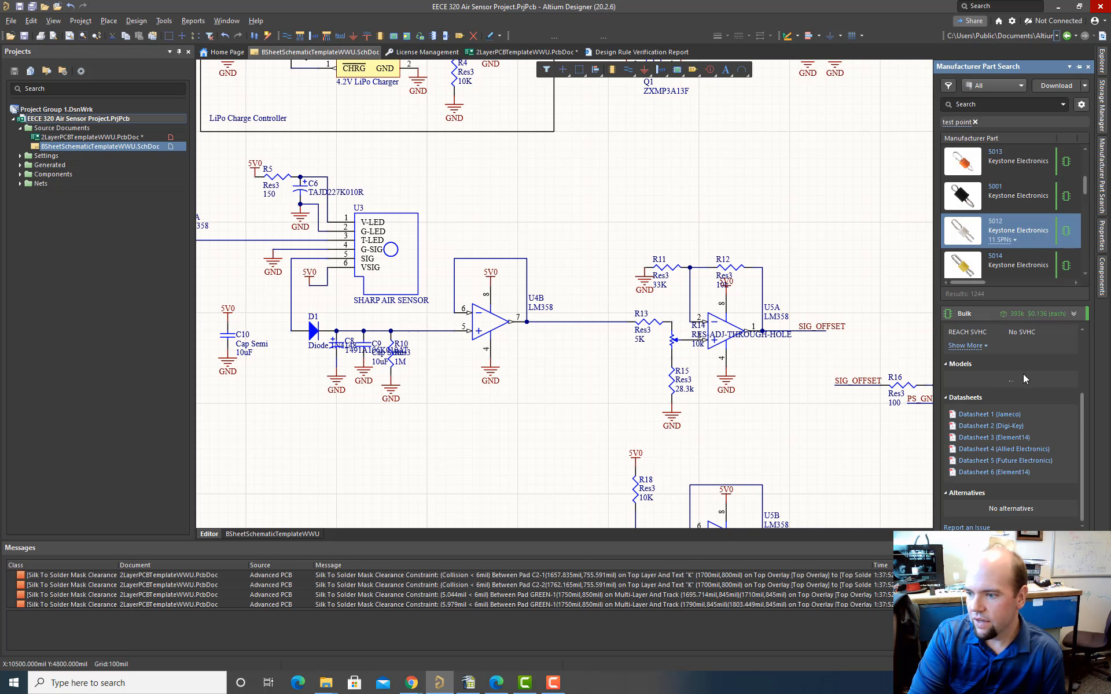
scroll(1030, 419, "down", 2)
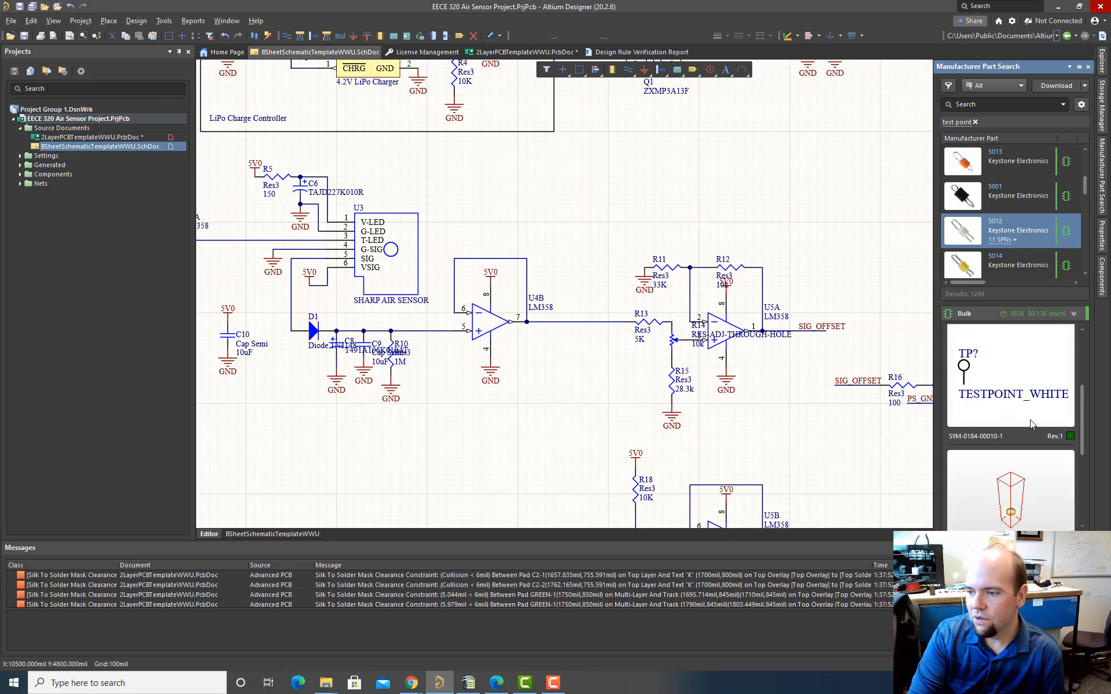
scroll(1015, 480, "down", 1)
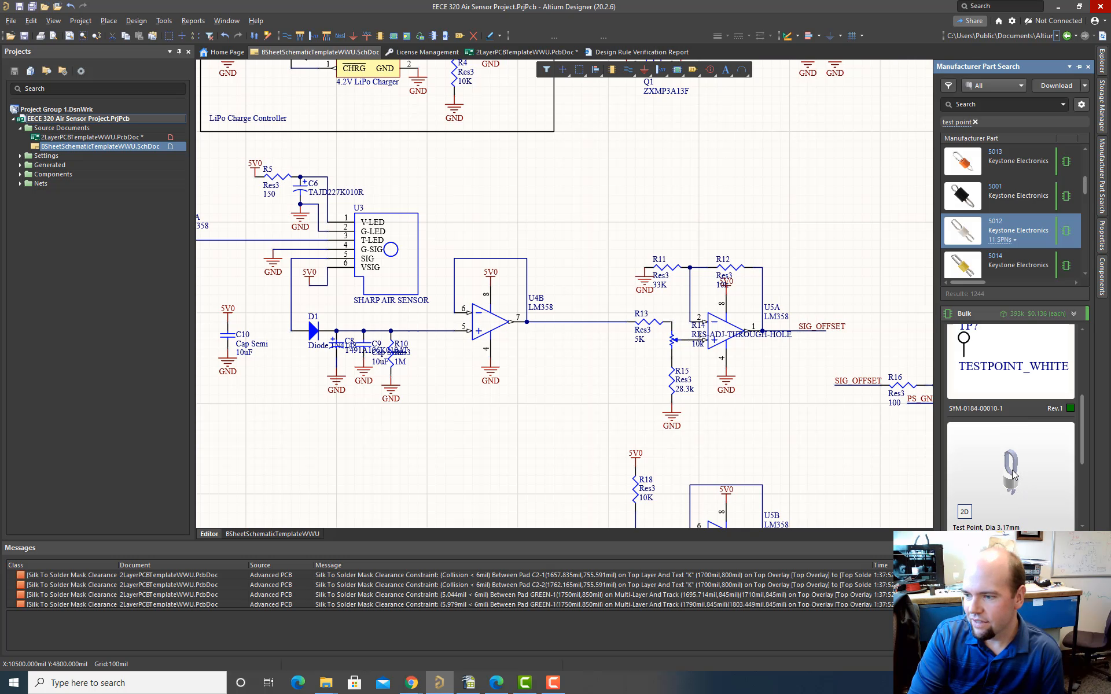
scroll(1015, 474, "down", 1)
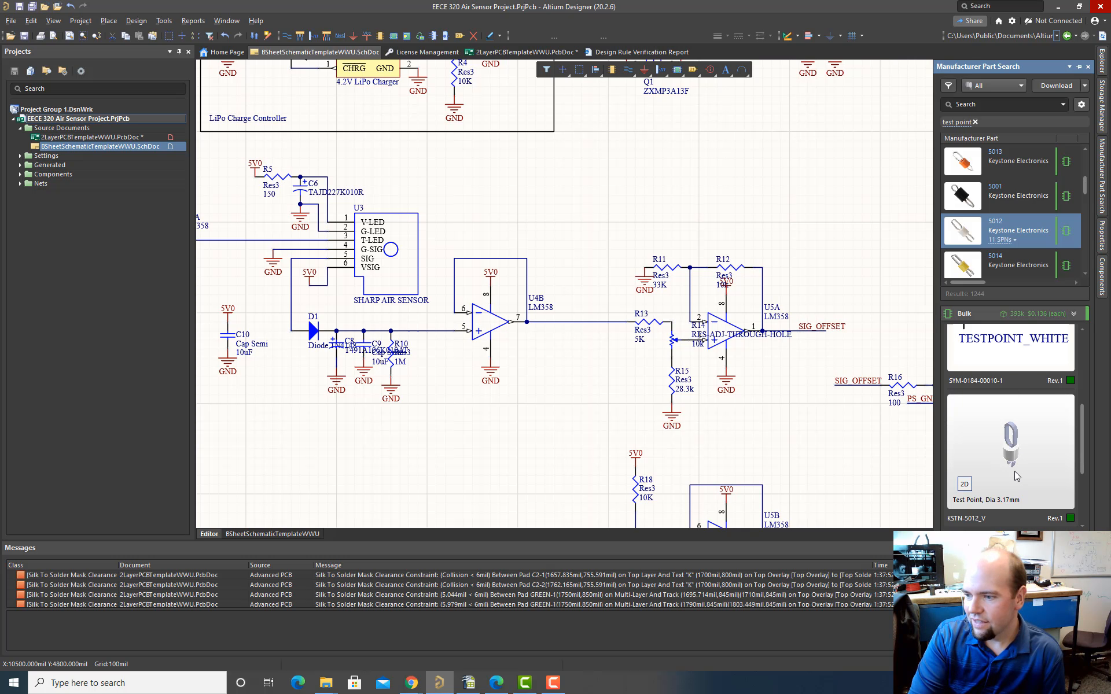
left_click(965, 268)
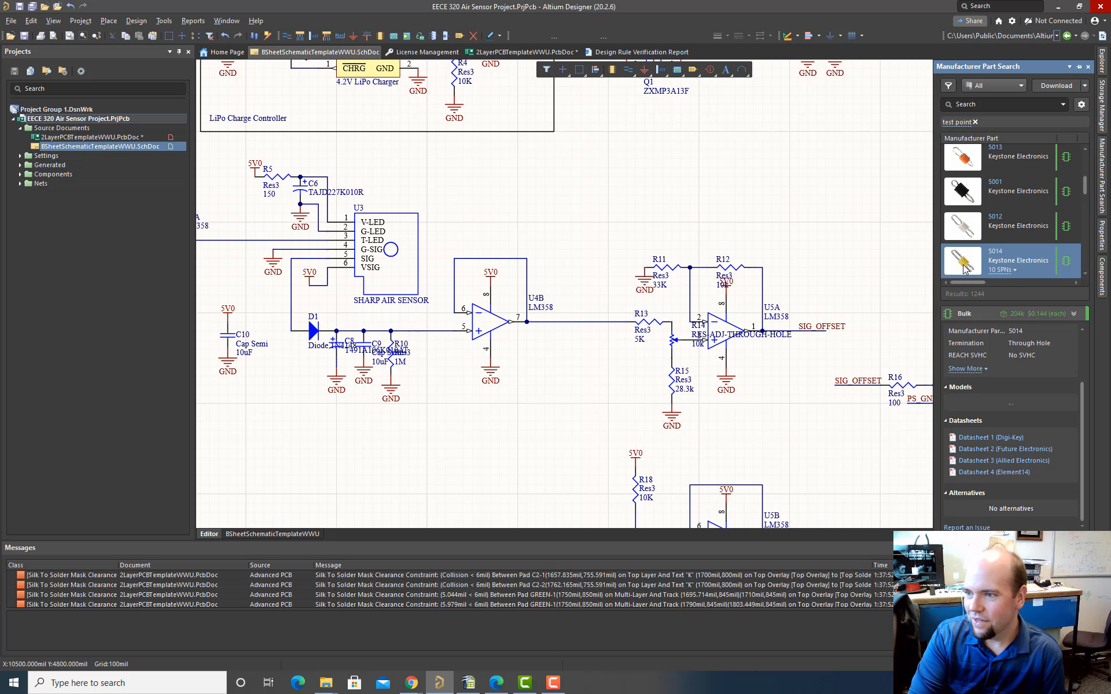
Place Keystone 5001 test points on the 5V0 output of U2 and on the VBATT and SWBATT nets at Q1
left_click(965, 195)
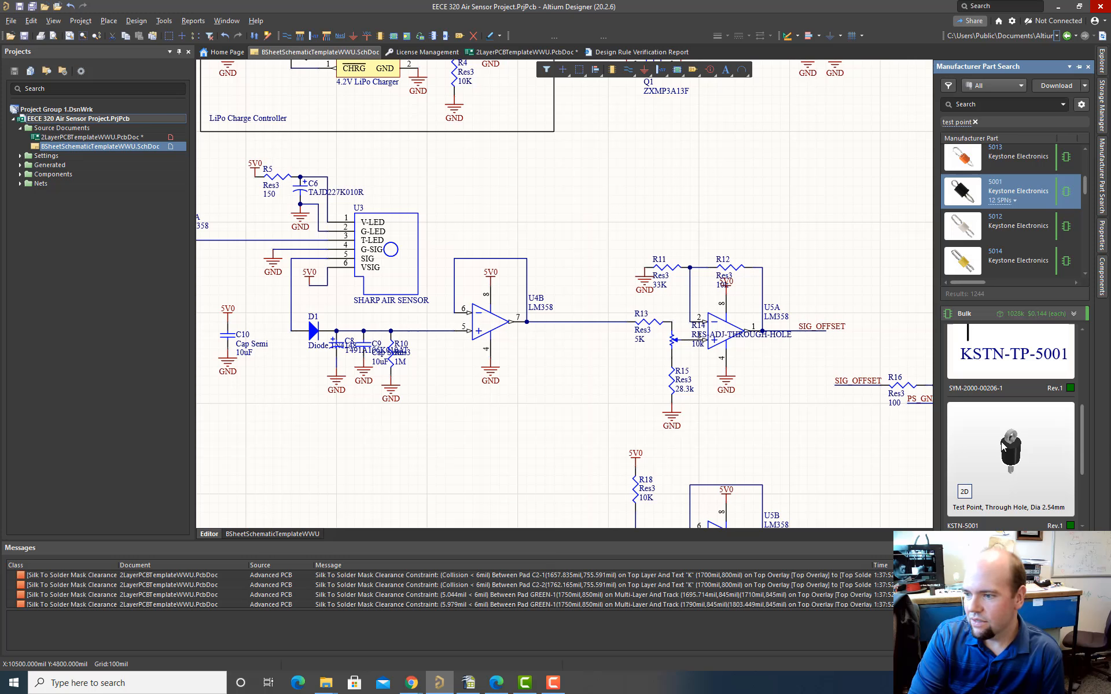
right_click(959, 190)
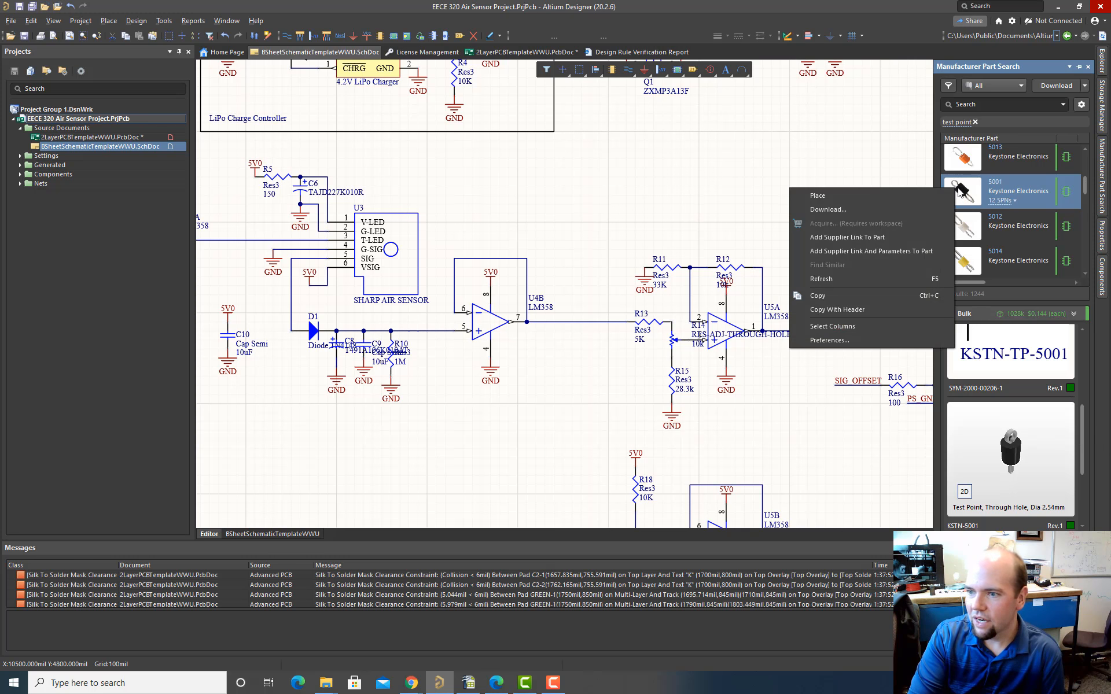
left_click(886, 195)
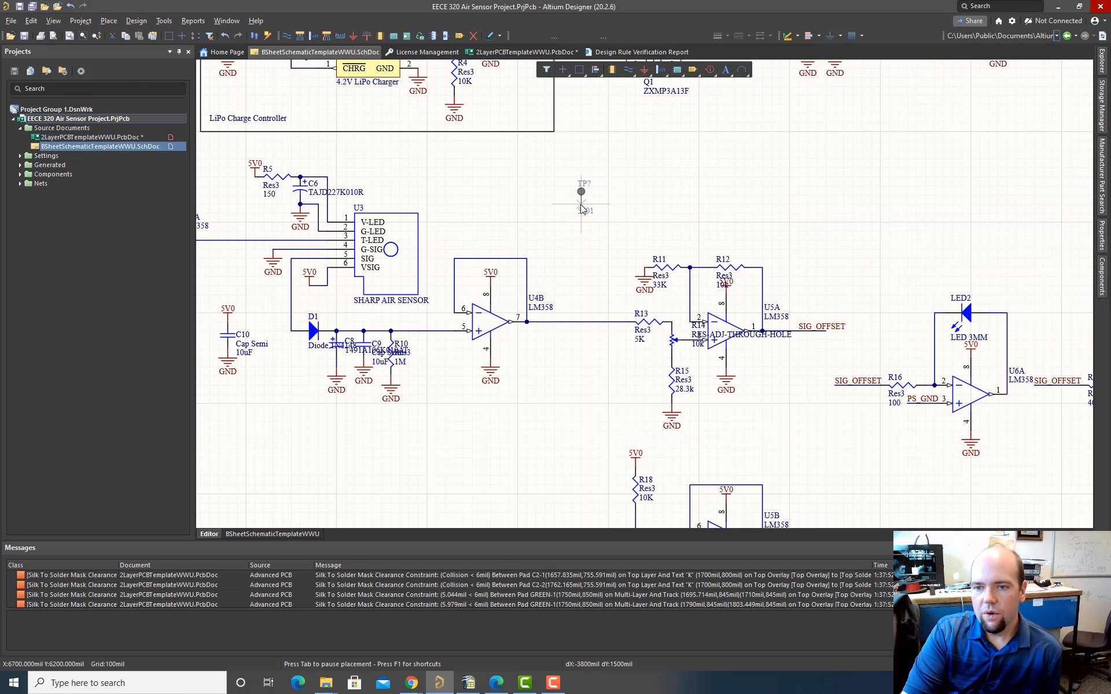
scroll(581, 206, "down", 2, "ctrl")
scroll(630, 195, "up", 1)
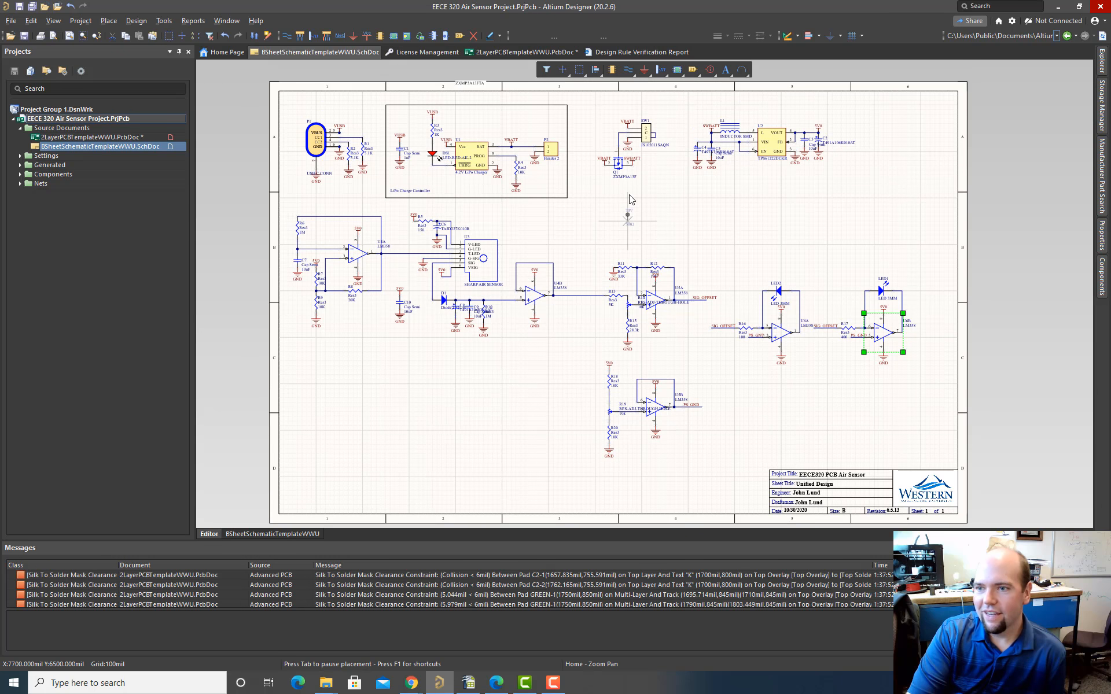
scroll(685, 173, "up", 2, "ctrl")
scroll(757, 221, "up", 2)
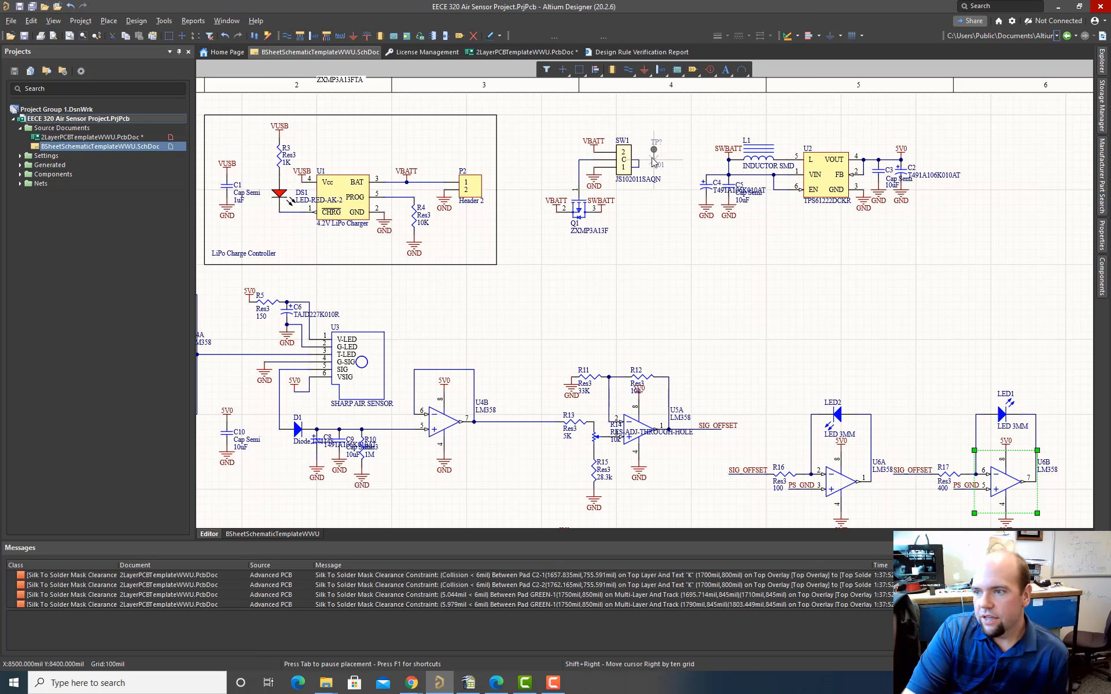
left_click(881, 163)
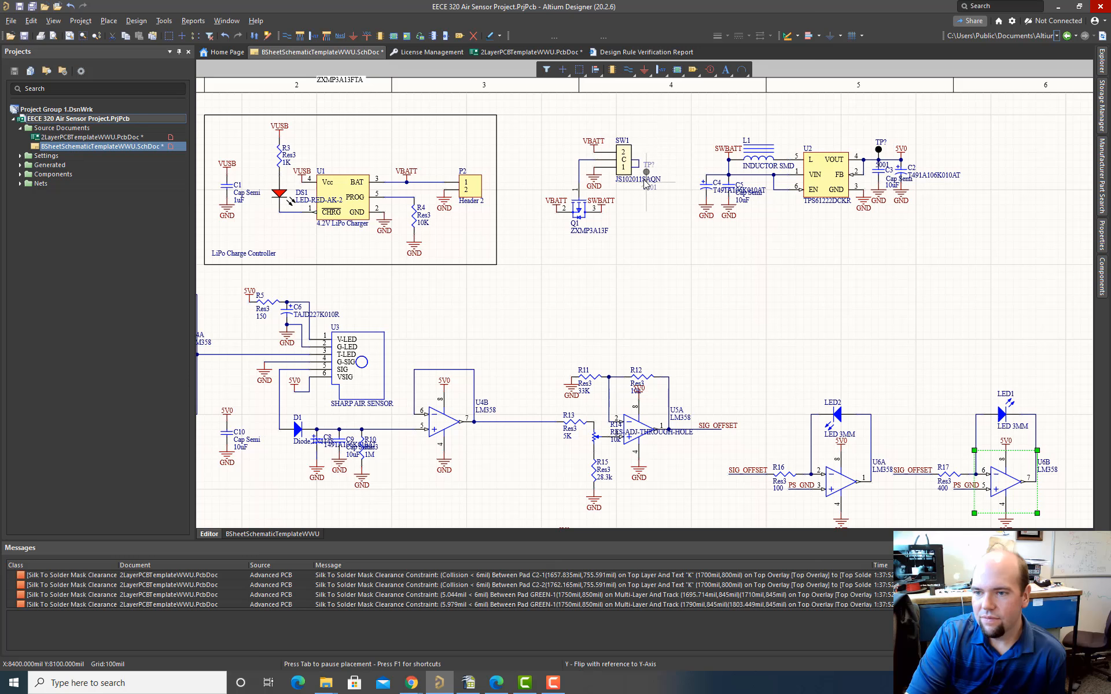
left_click(557, 221)
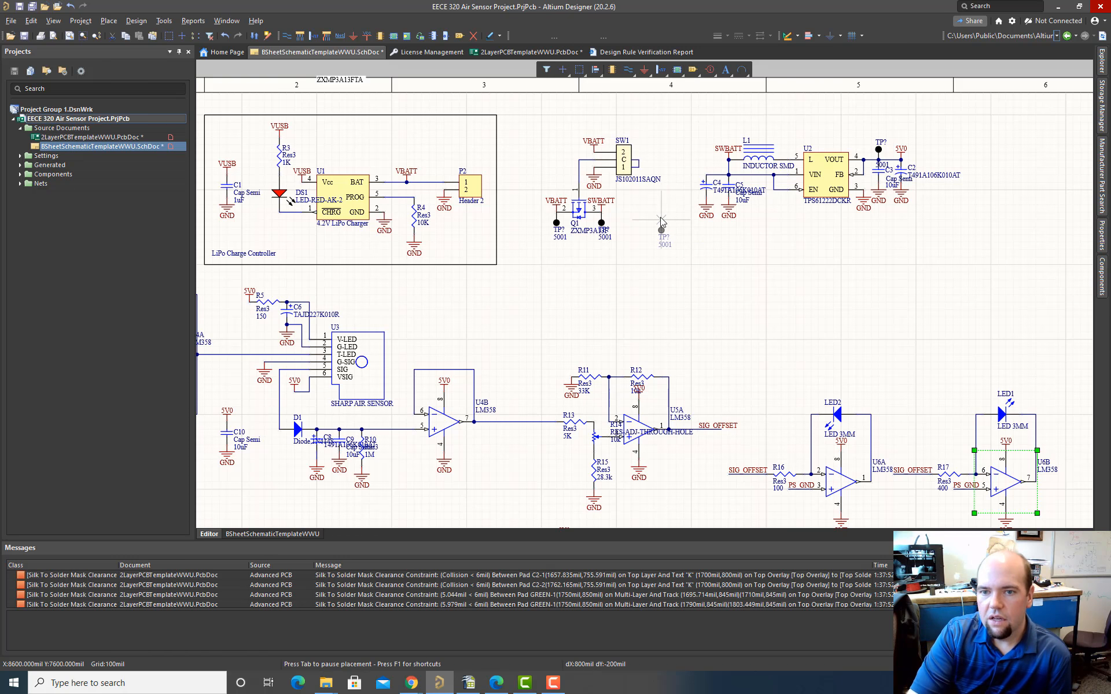
Place another 5001 test point on the output wire of op-amp U4A, leading to the Sharp air sensor
scroll(661, 223, "down", 1)
scroll(601, 225, "down", 1)
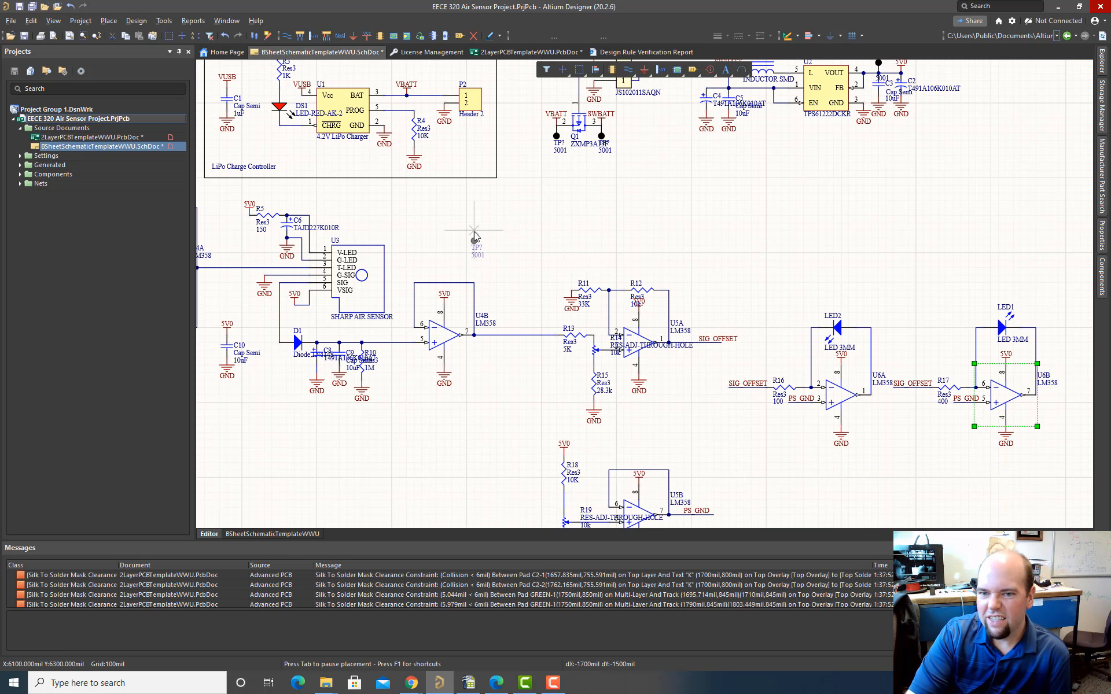
scroll(429, 218, "down", 2, "ctrl")
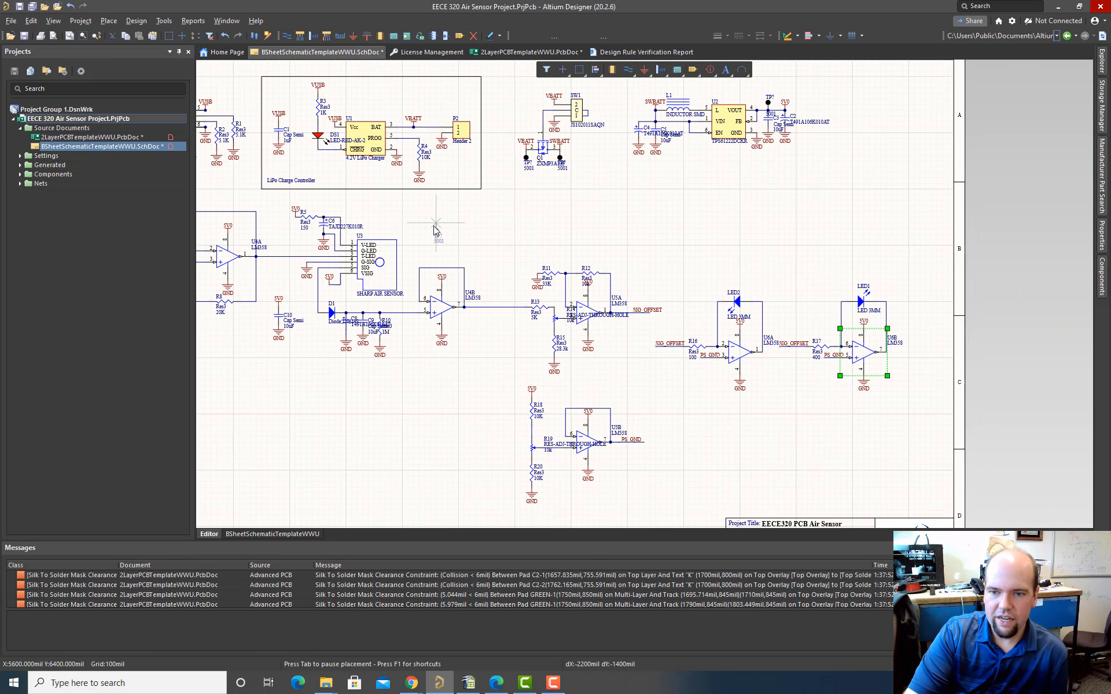
right_click_drag(291, 275, 375, 268)
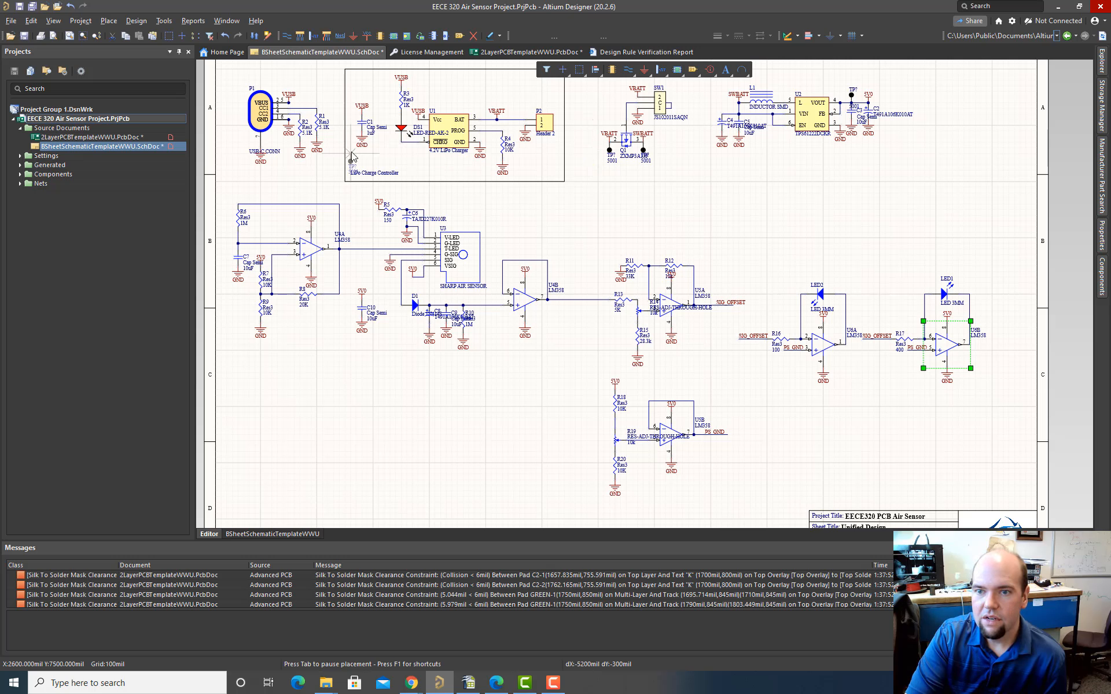
scroll(360, 188, "down", 1)
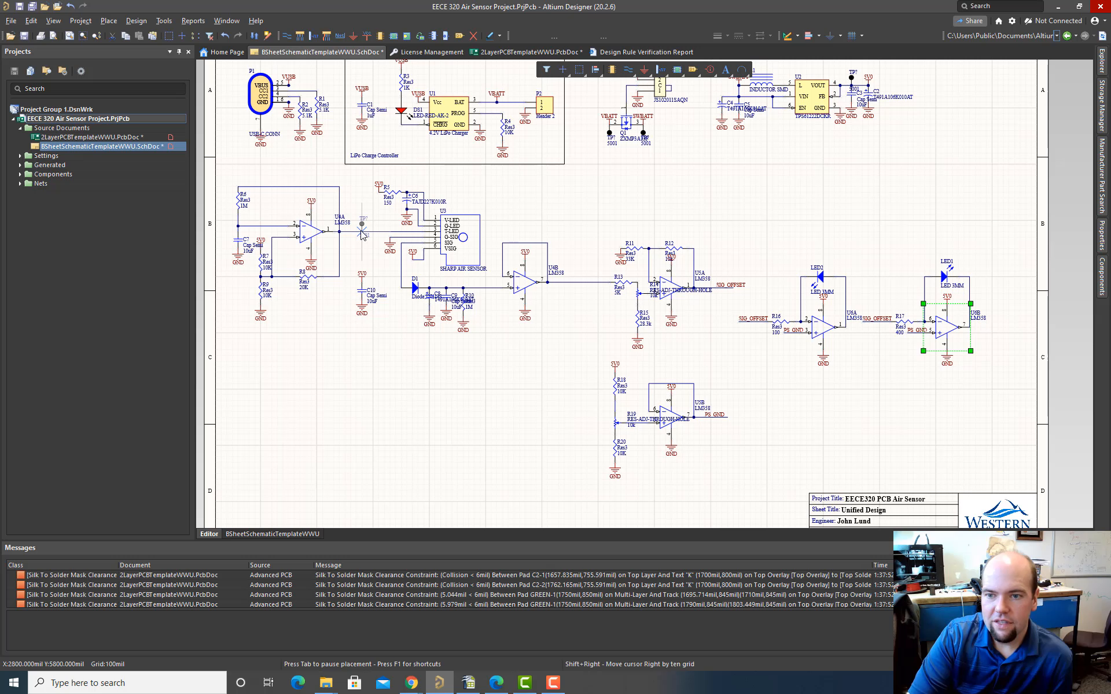
left_click(364, 234)
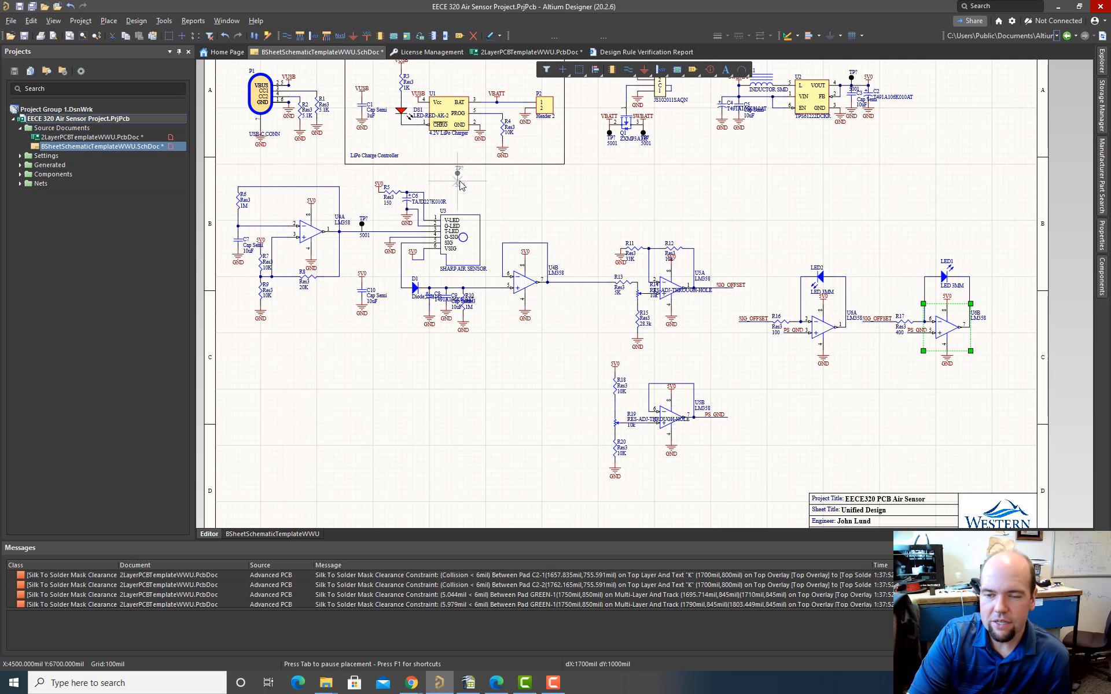
Place 5001 test points on the sensor signal wire ahead of diode D1 and on the output of op-amp U4B
key("End")
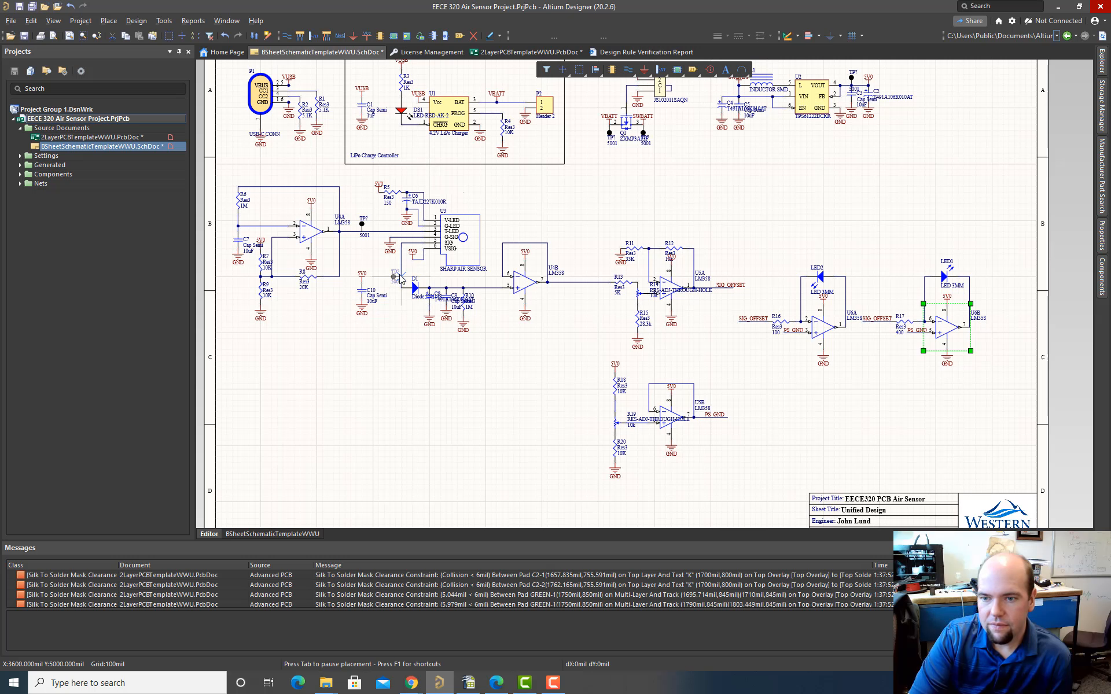
left_click(399, 277)
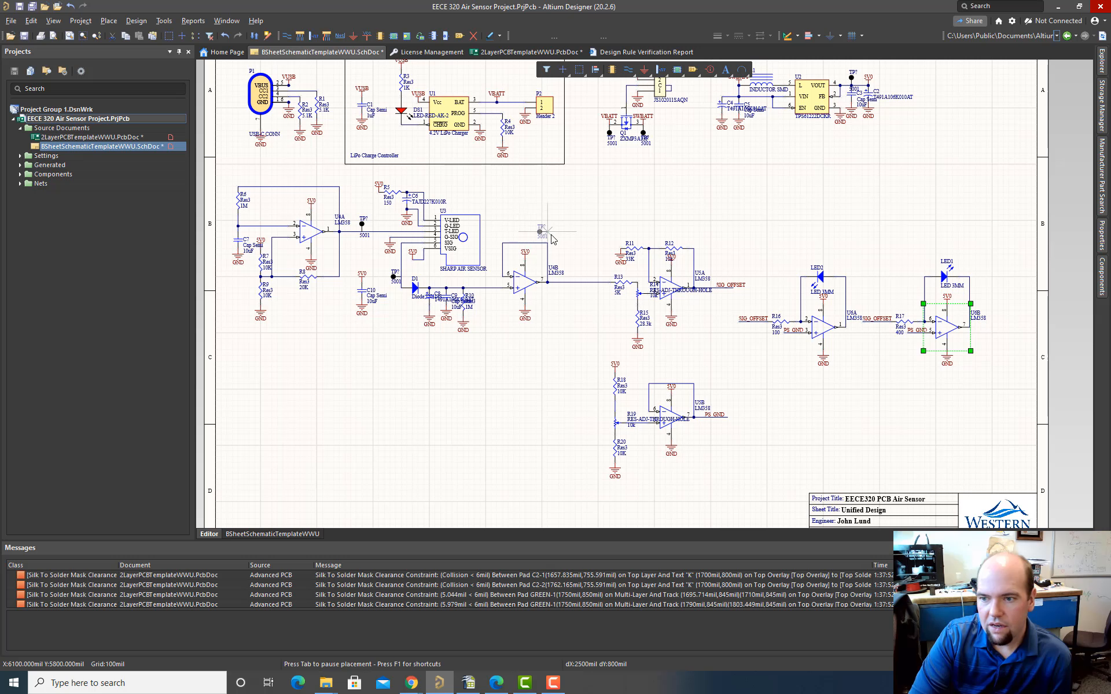
left_click(570, 277)
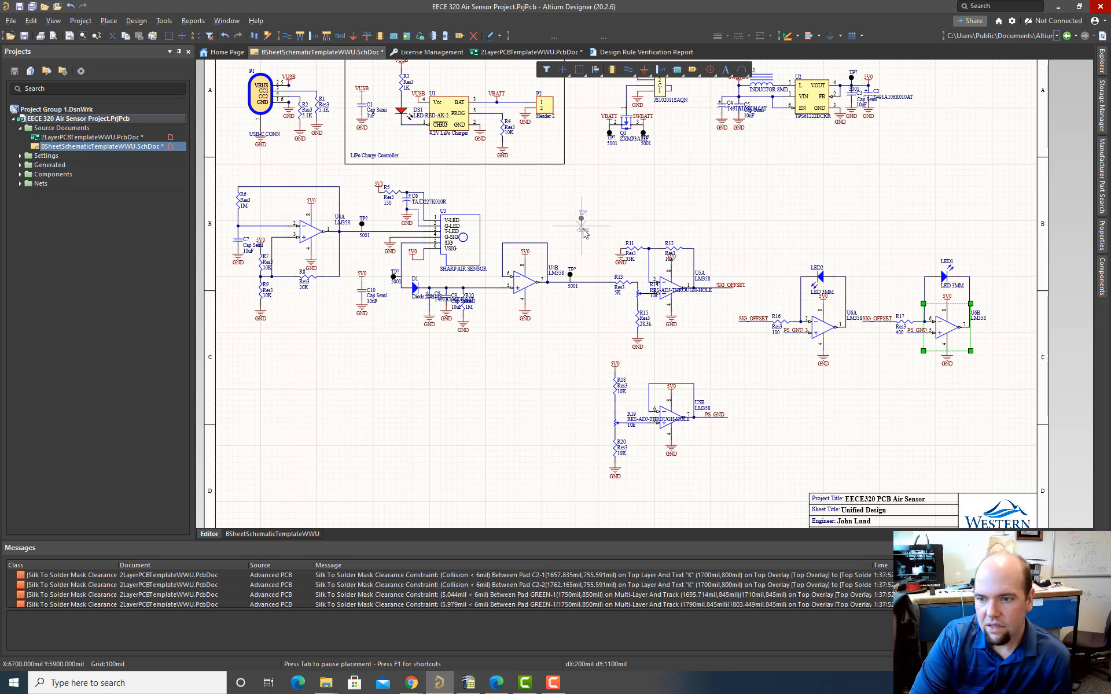
Place 5001 test points on the SIG_OFFSET net after U5A and the PS_GND net after U5B, and end placement
left_click(727, 297)
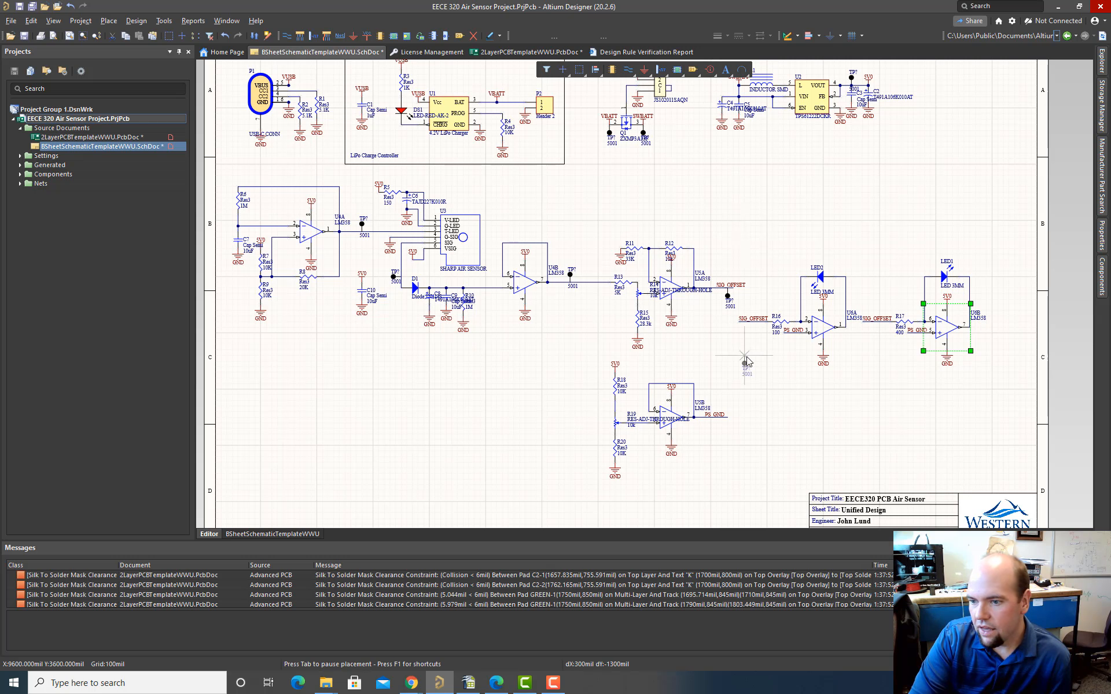
left_click(727, 416)
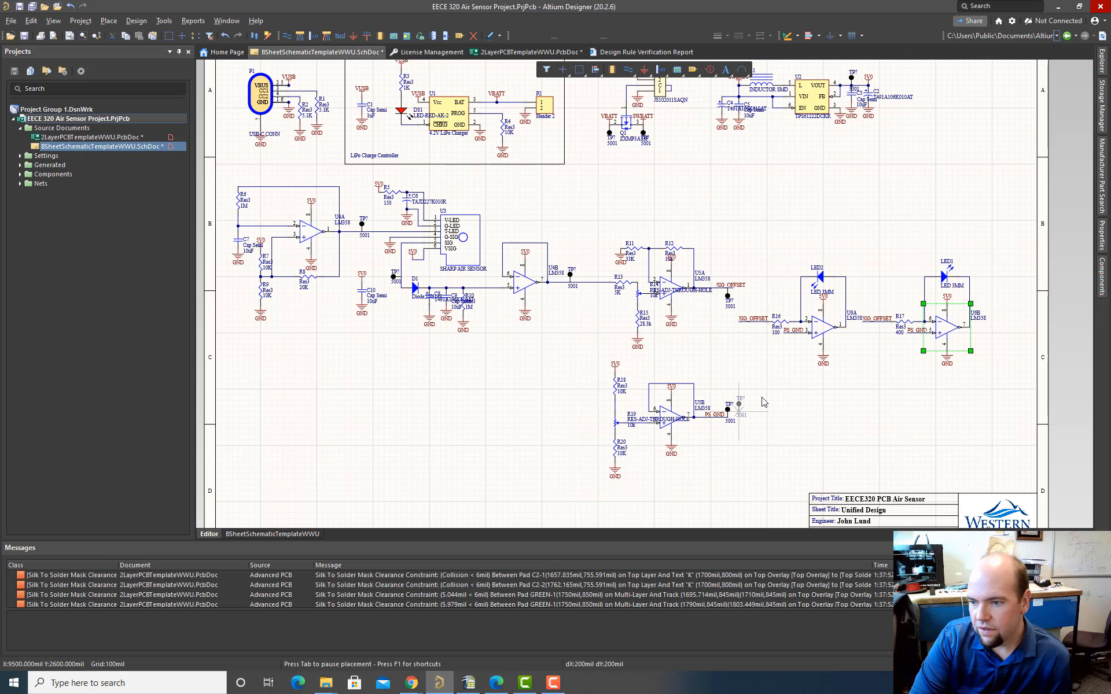
right_click(788, 374)
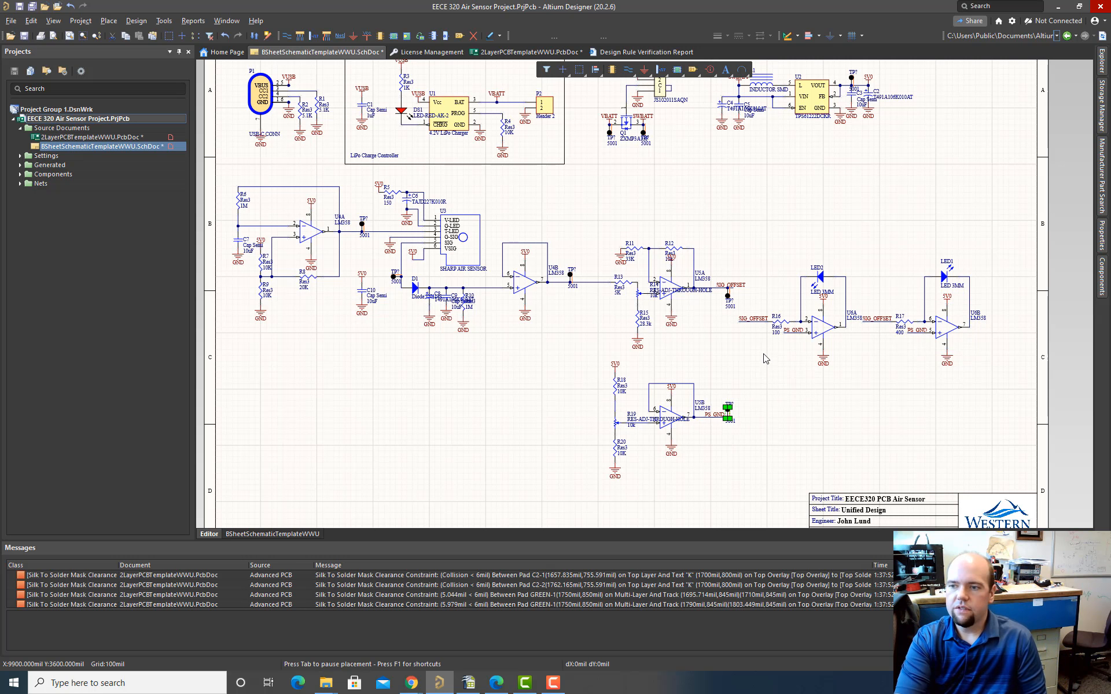
Update 2LayerPCBTemplateWWU.PcbDoc from the schematic and execute the engineering change order that adds the test points
left_click(138, 21)
left_click(148, 34)
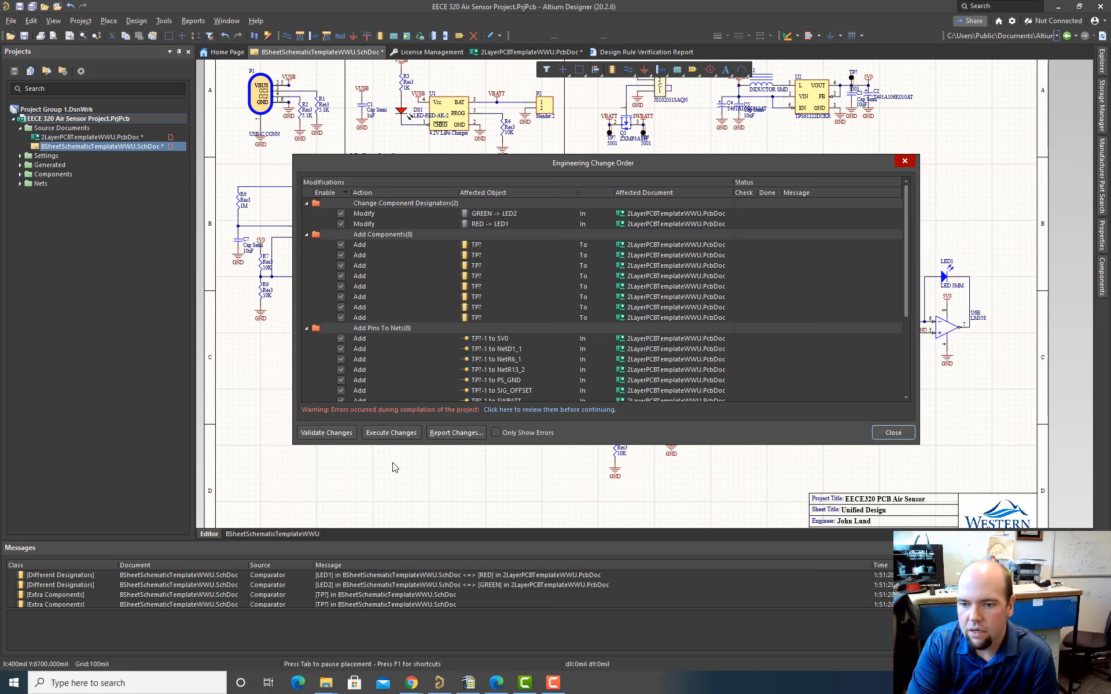
left_click(391, 433)
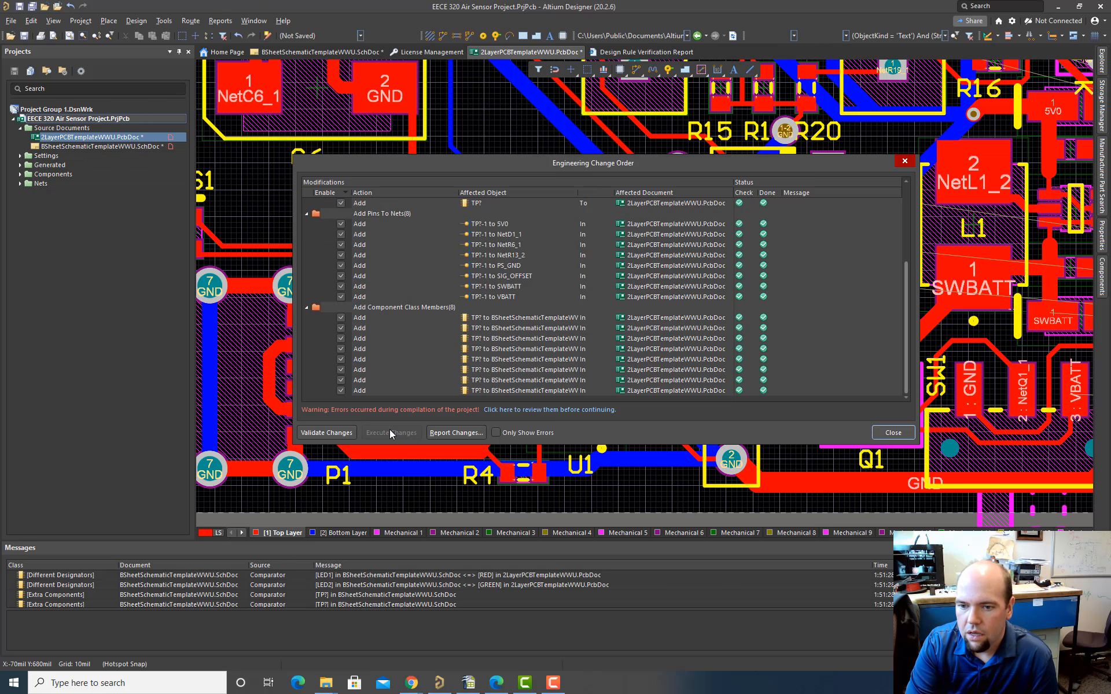
Review the compilation errors, close the change order and quietly annotate BSheetSchematicTemplateWWU.SchDoc to give the TP? test points unique designators
left_click(501, 409)
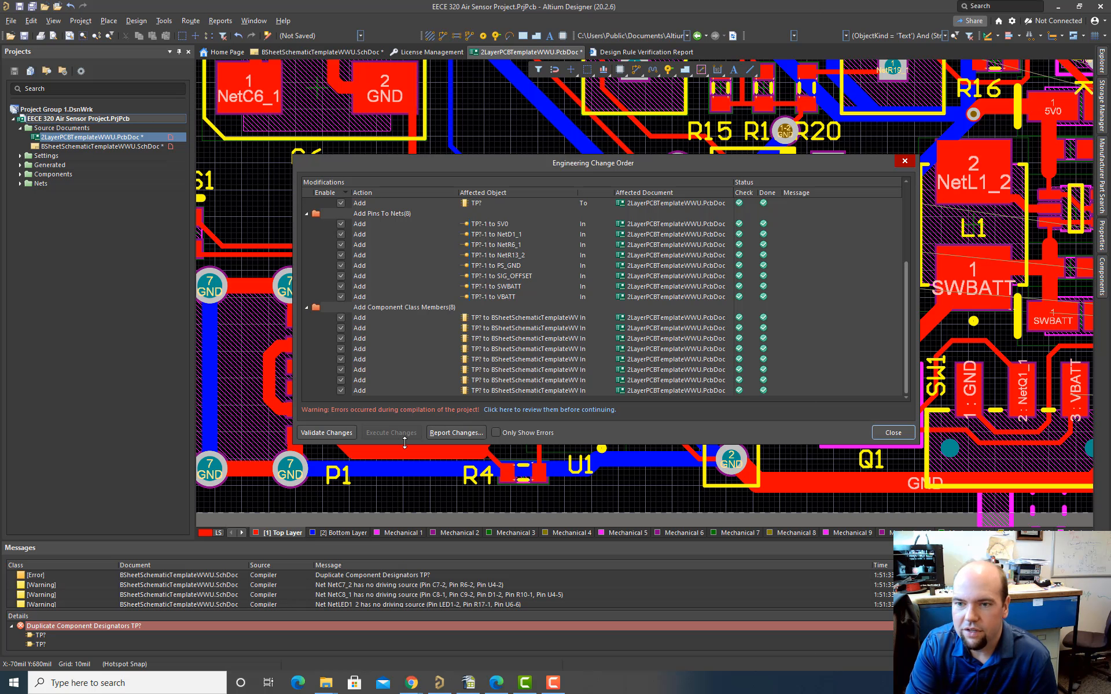
left_click(893, 433)
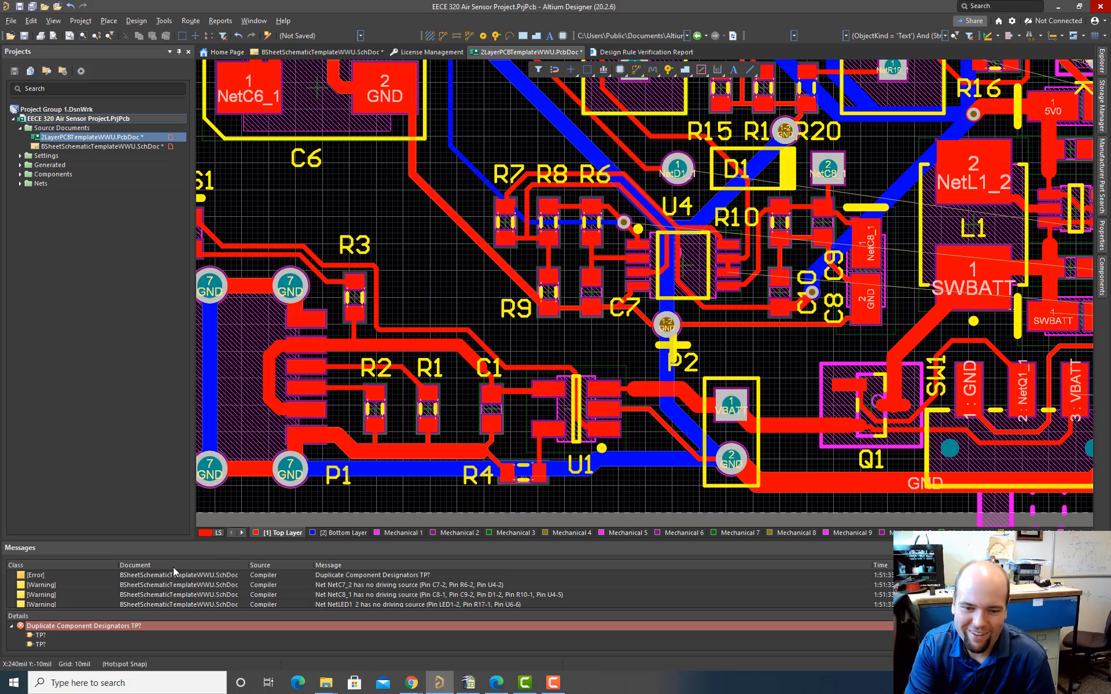
double_click(98, 147)
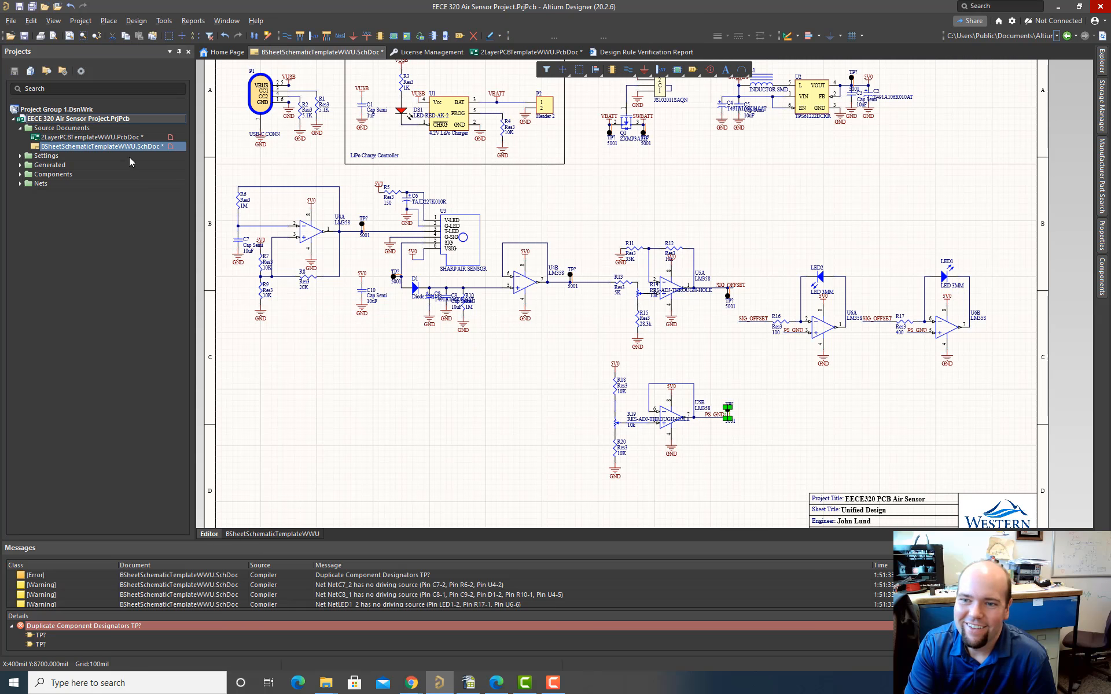
left_click(165, 22)
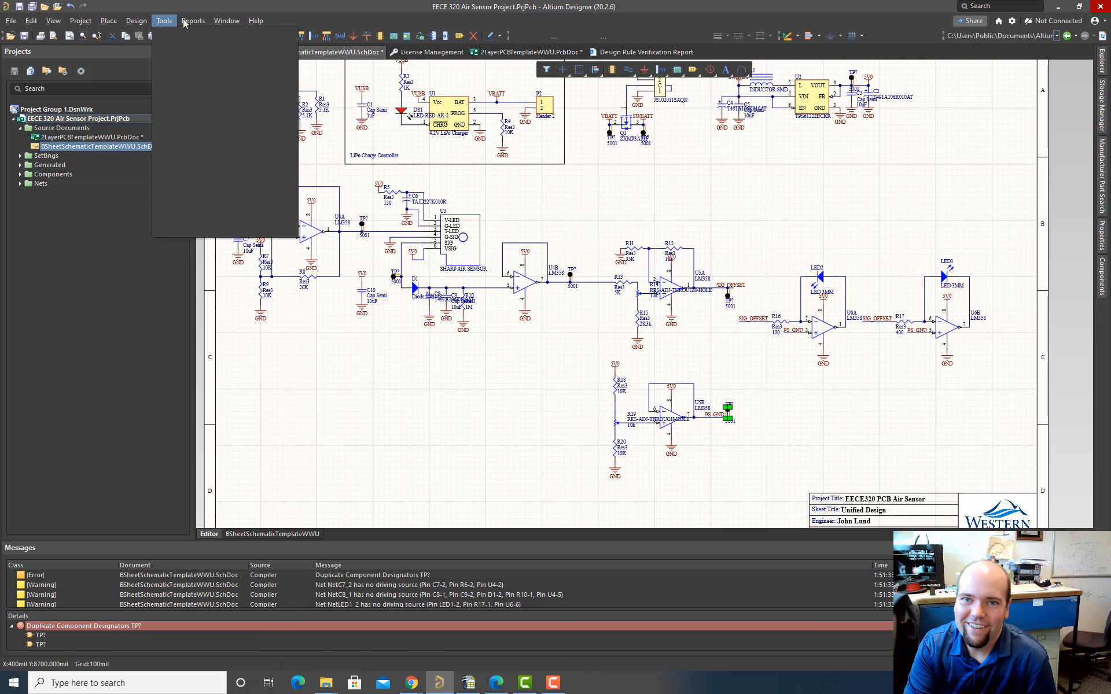
mouse_move(229, 136)
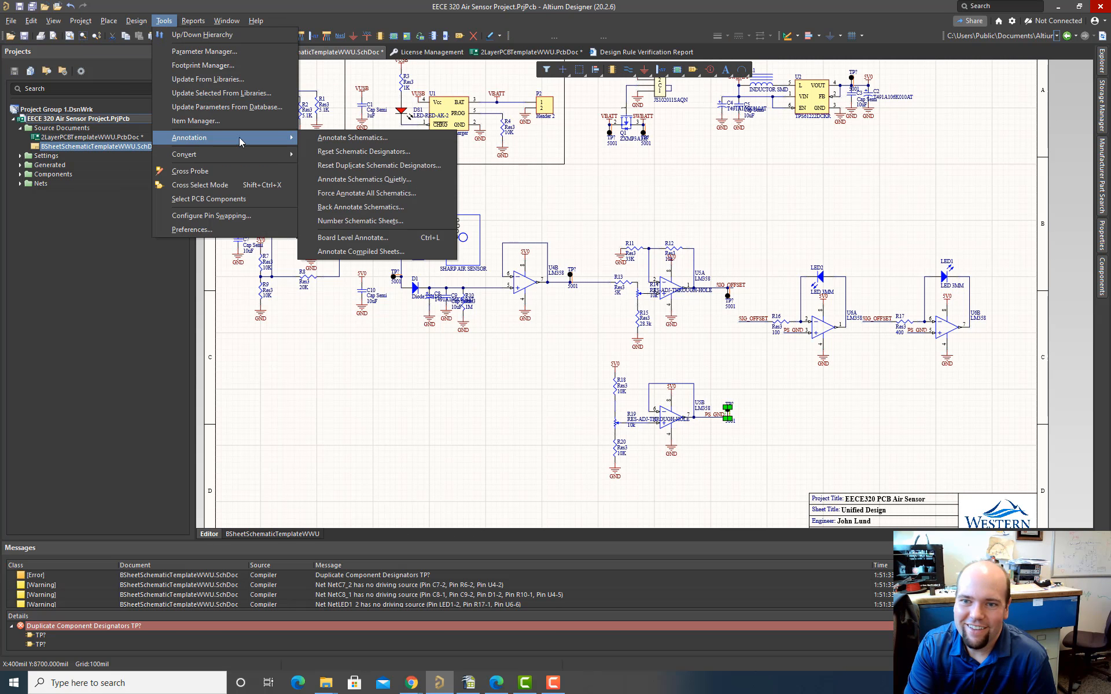
left_click(347, 186)
left_click(575, 366)
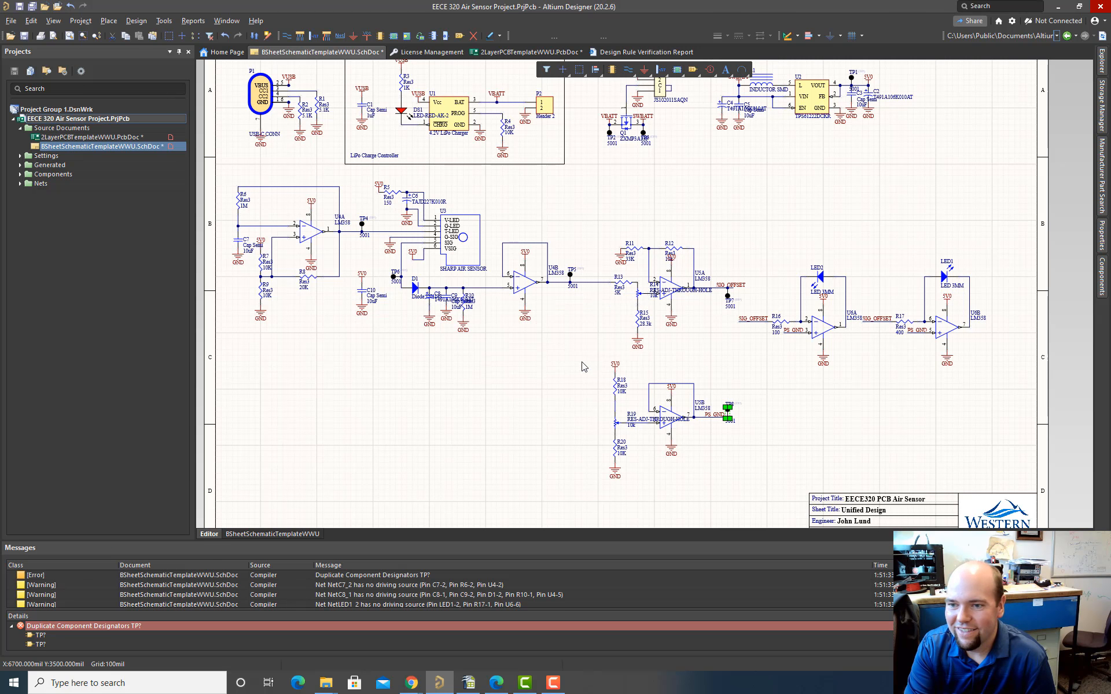
Update 2LayerPCBTemplateWWU.PcbDoc from the schematic and execute the change order that renames the test points TP1 to TP8
left_click(131, 22)
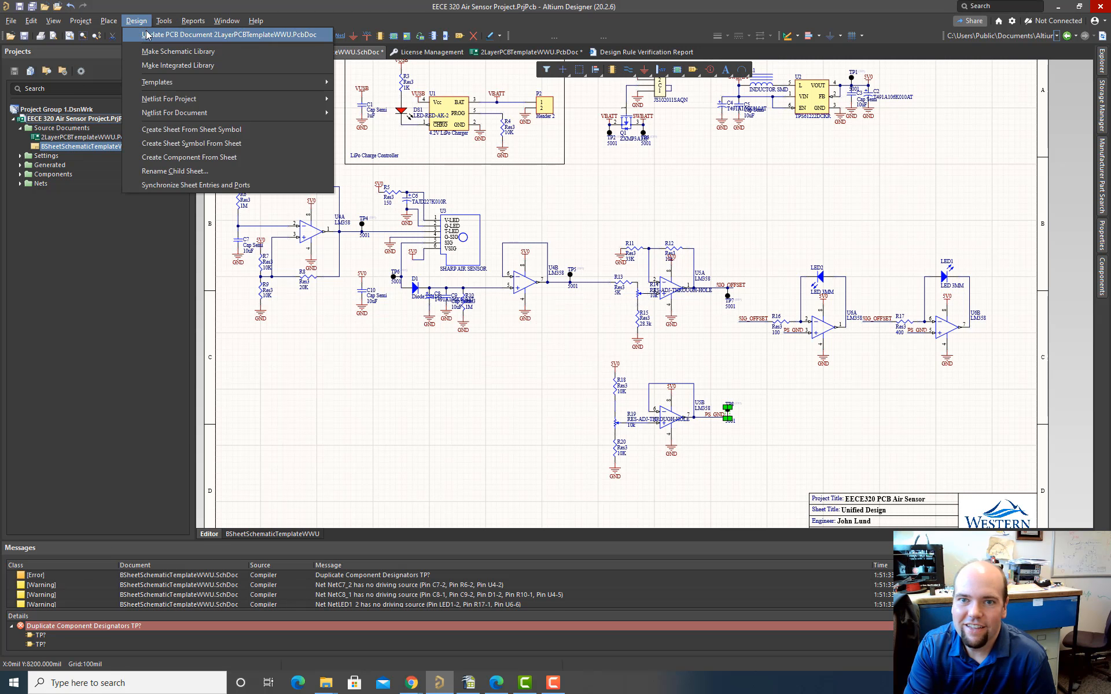
left_click(148, 35)
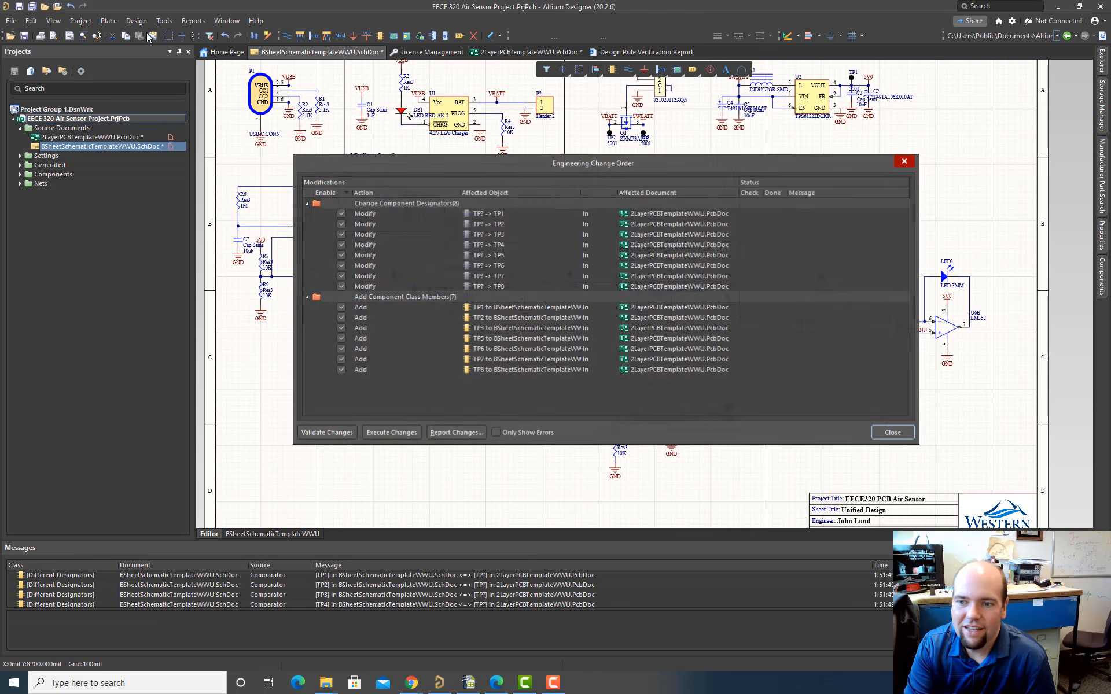
left_click(407, 426)
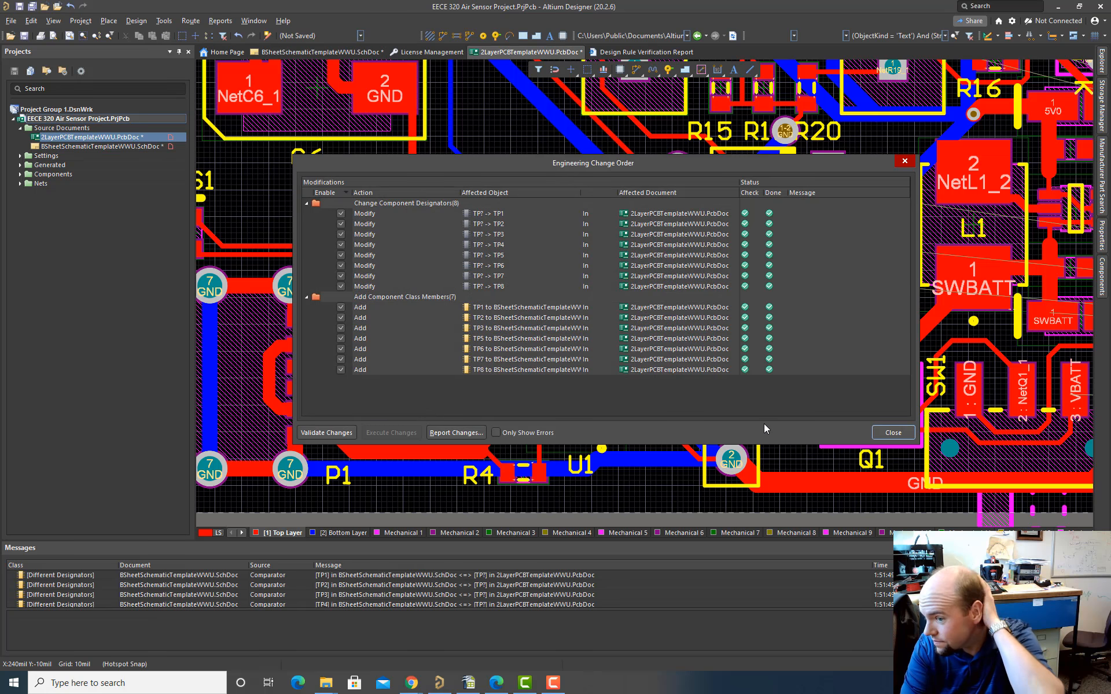
left_click(893, 433)
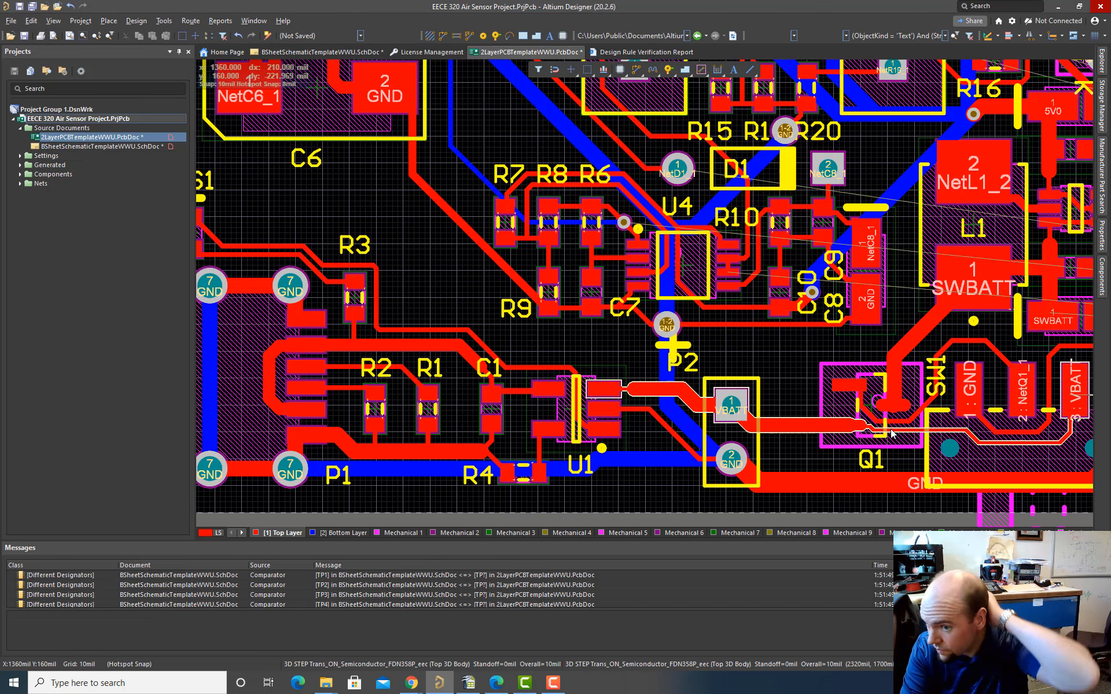
scroll(441, 379, "down", 7, "ctrl")
Place another Keystone 5001 test point on the GND connection of capacitor C4 in the schematic
left_click(126, 149)
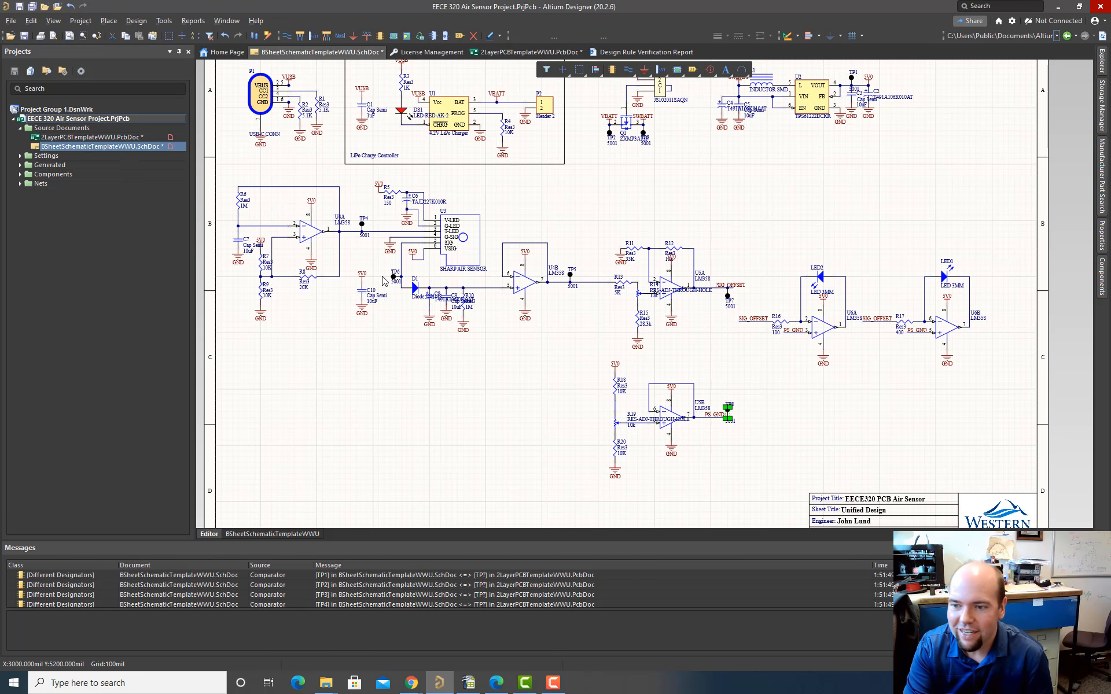
scroll(382, 286, "up", 2)
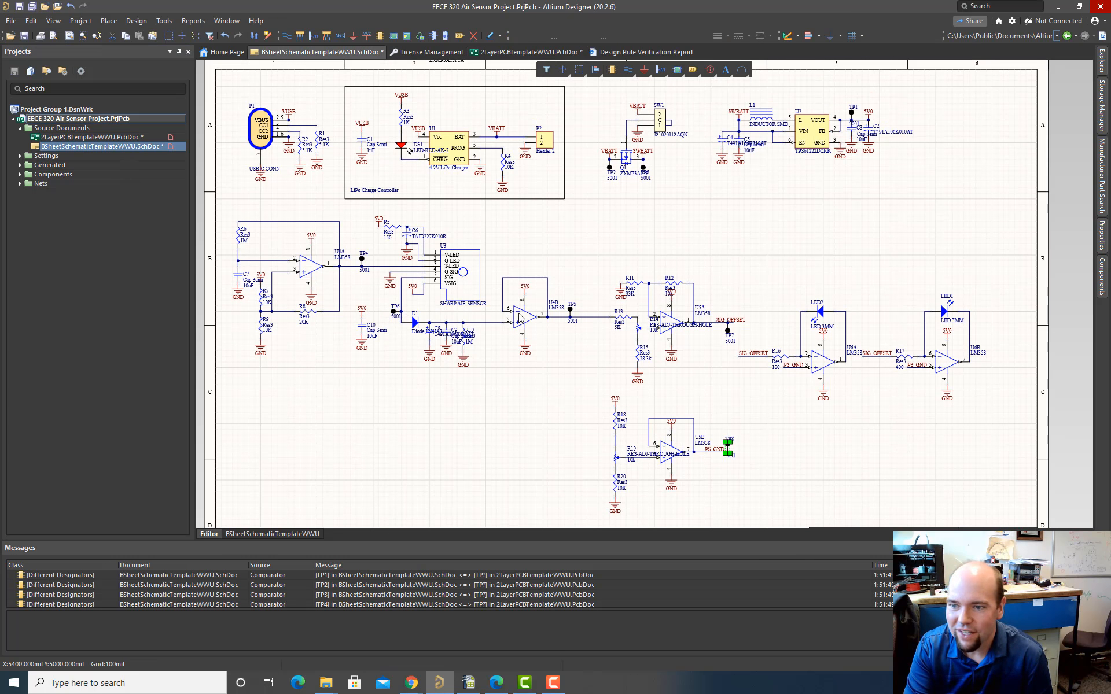
left_click(1099, 187)
right_click(982, 192)
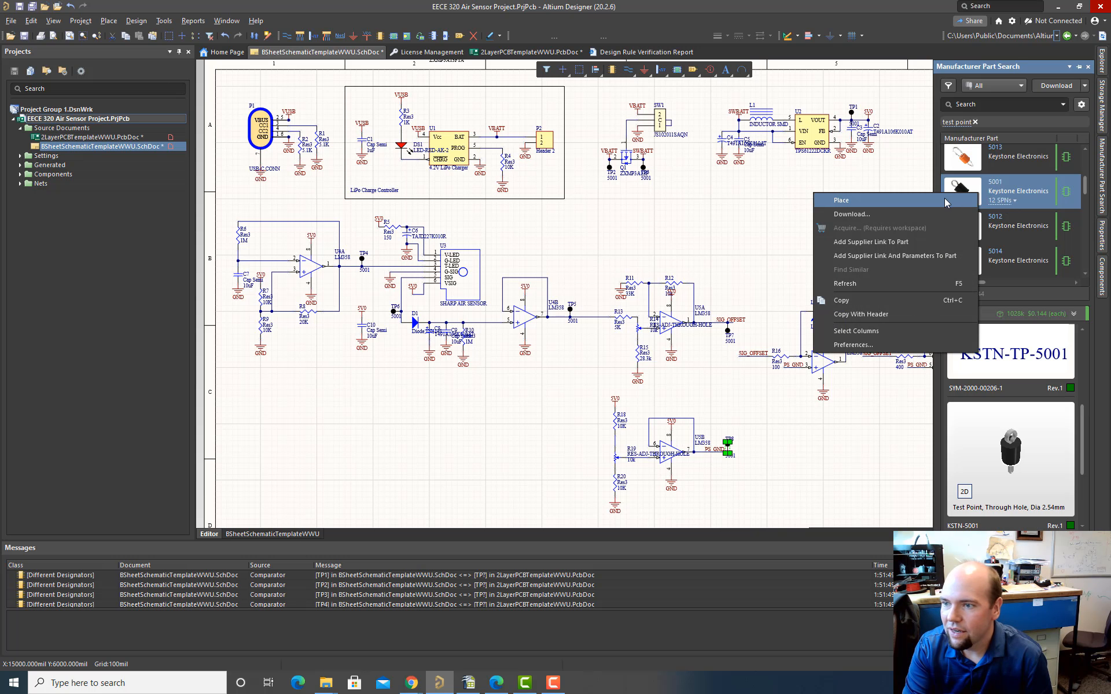
left_click(944, 200)
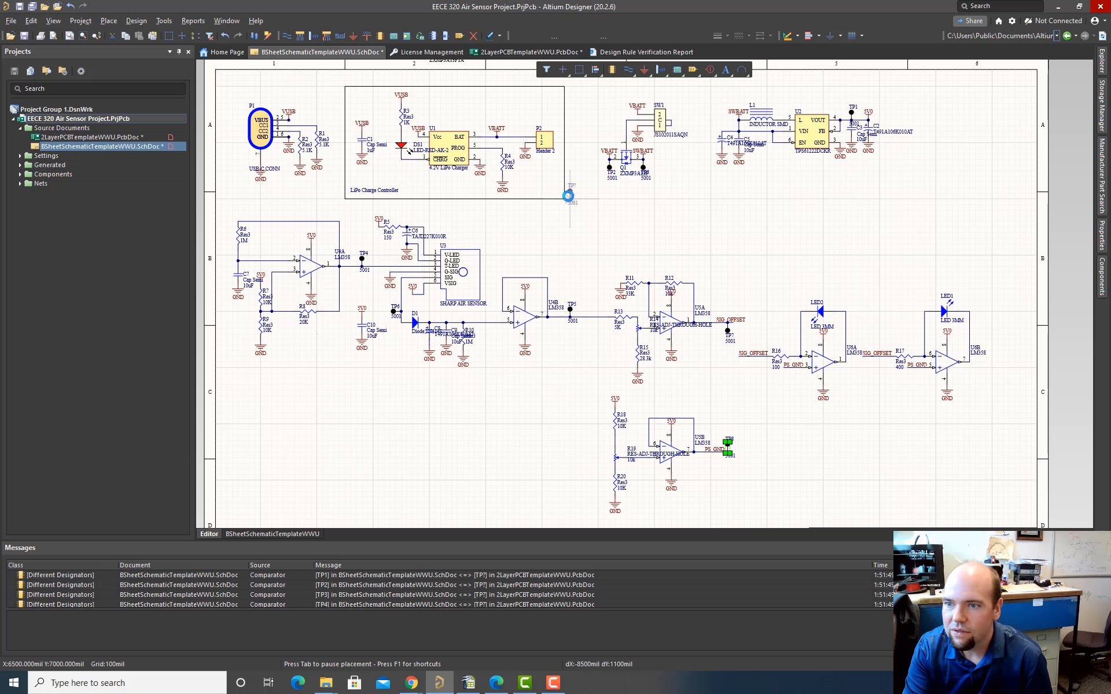
key("Left")
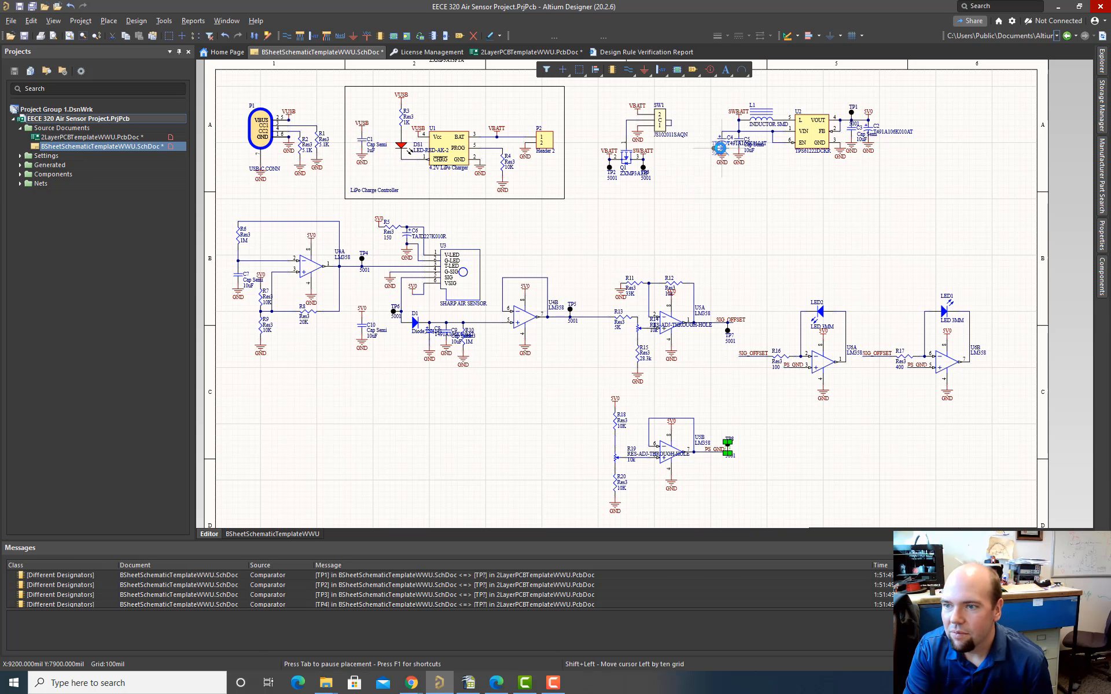
left_click(719, 149)
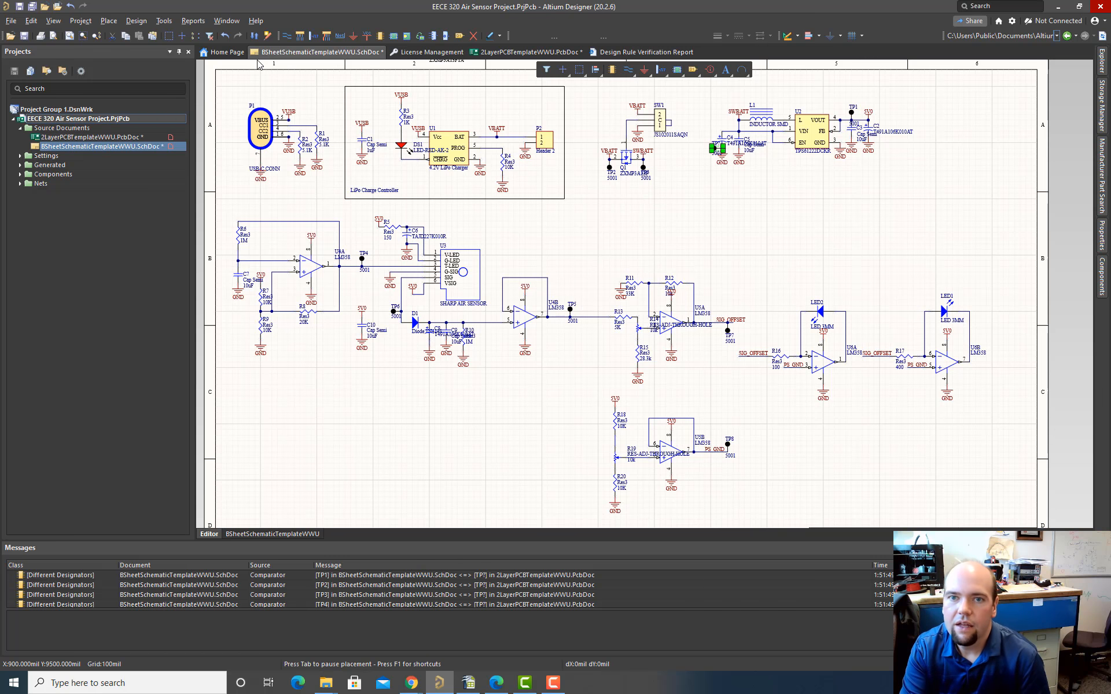
Annotate the schematic, accept the proposed change and execute the change order that designates the new test point TP9
left_click(164, 20)
mouse_move(224, 138)
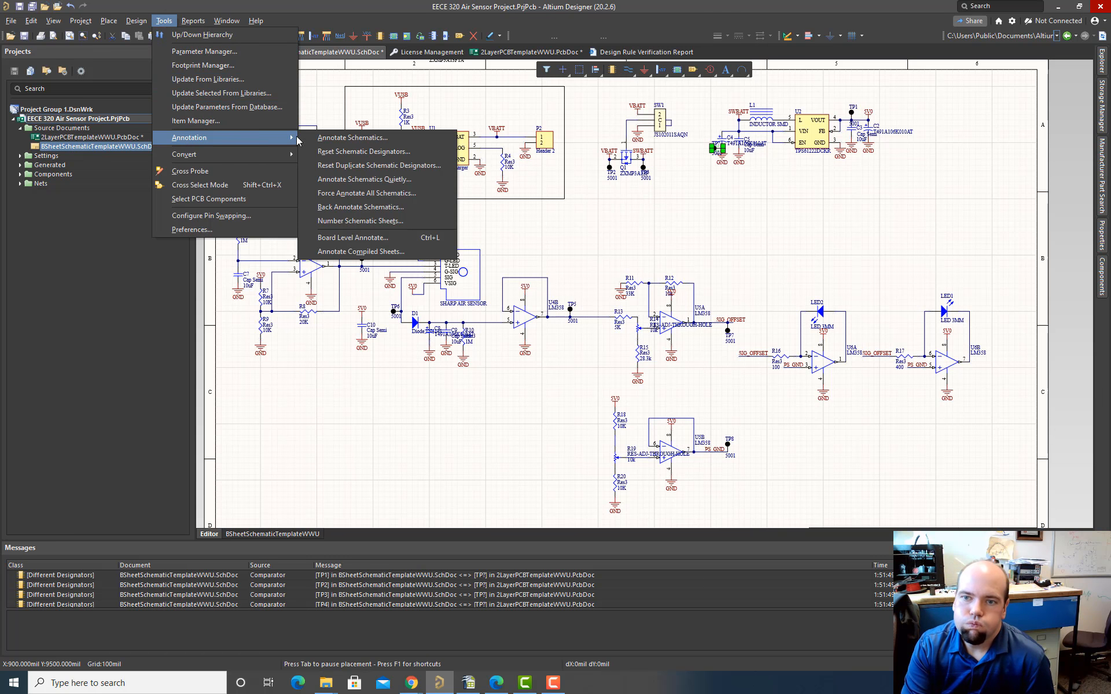
left_click(333, 140)
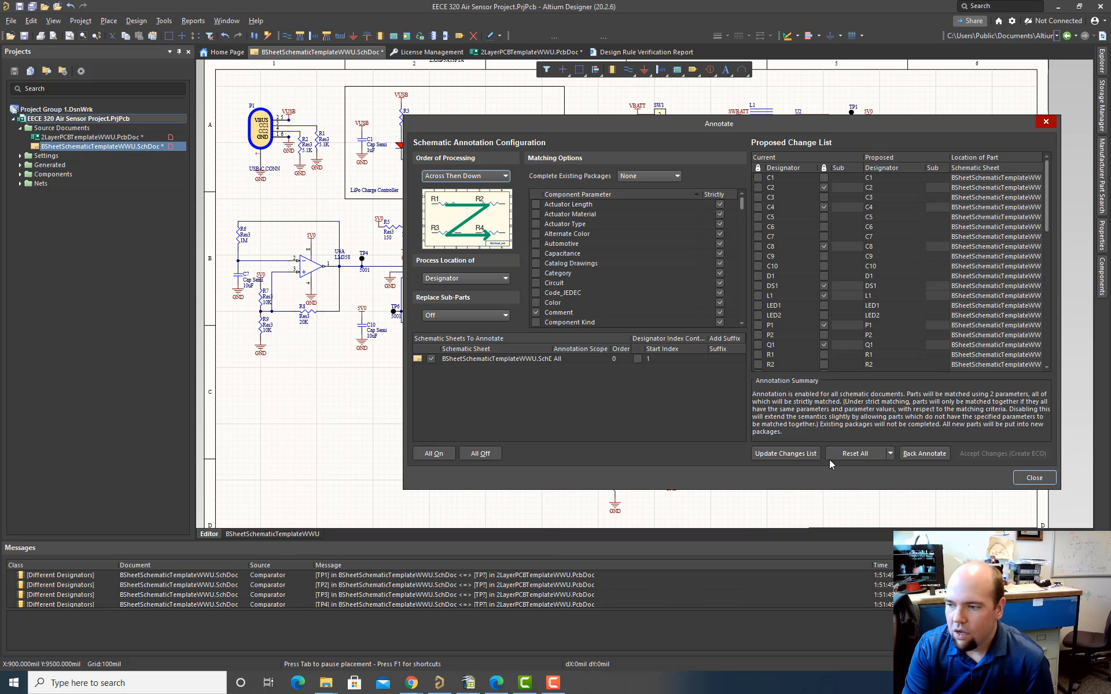
left_click(775, 454)
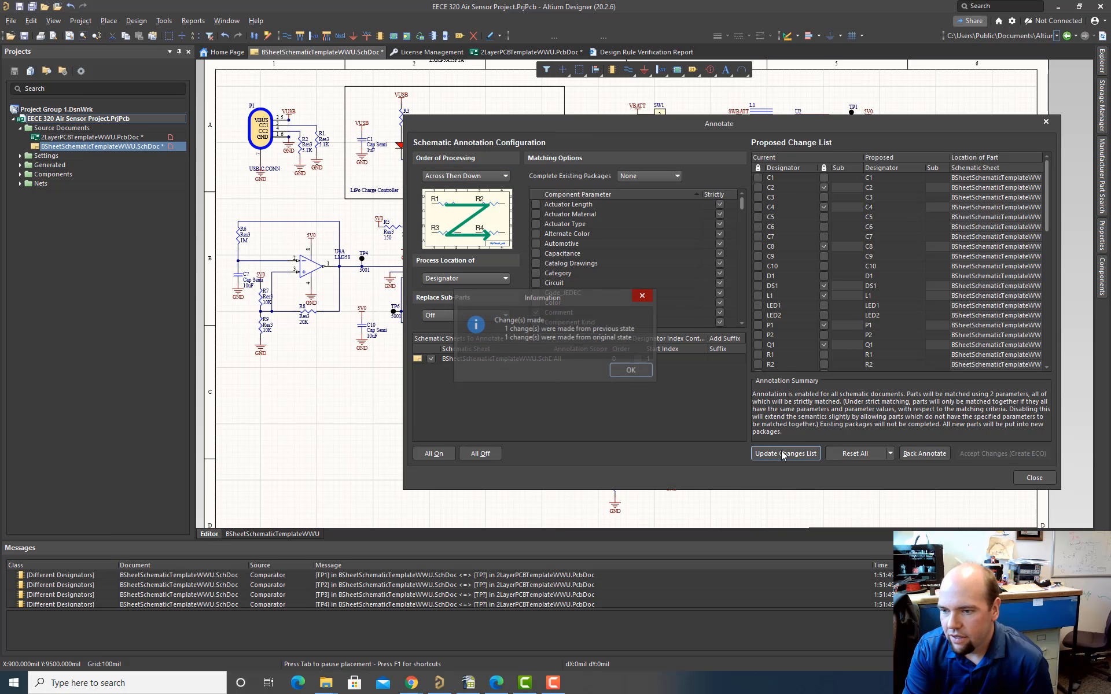
left_click(631, 371)
left_click(1003, 454)
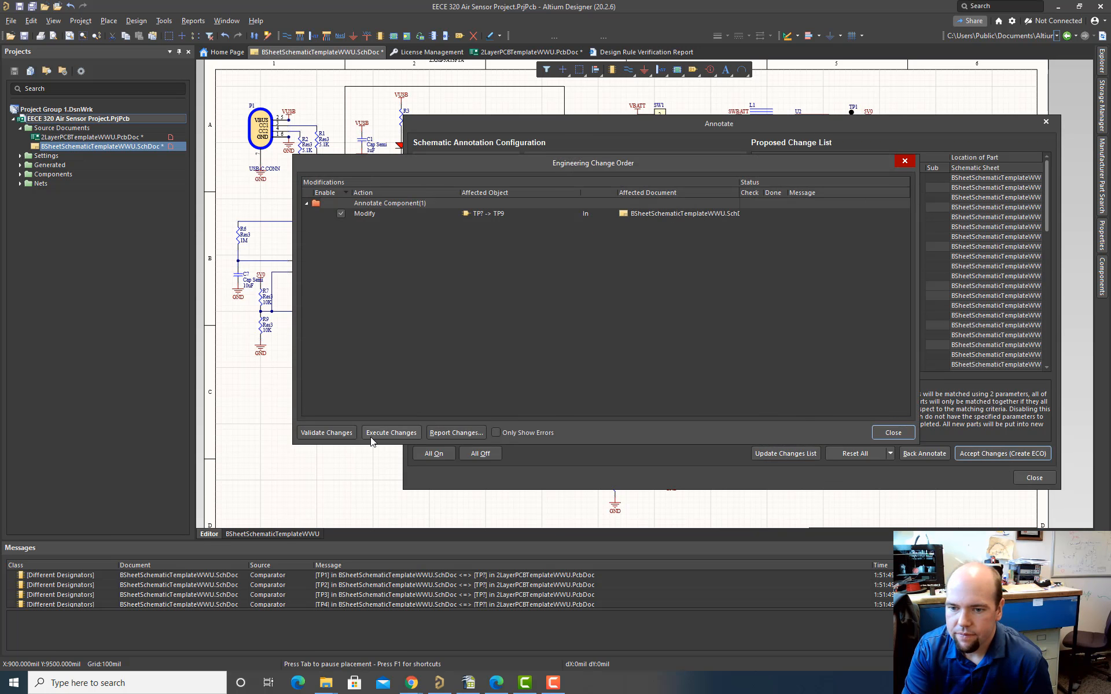
left_click(382, 434)
left_click(893, 433)
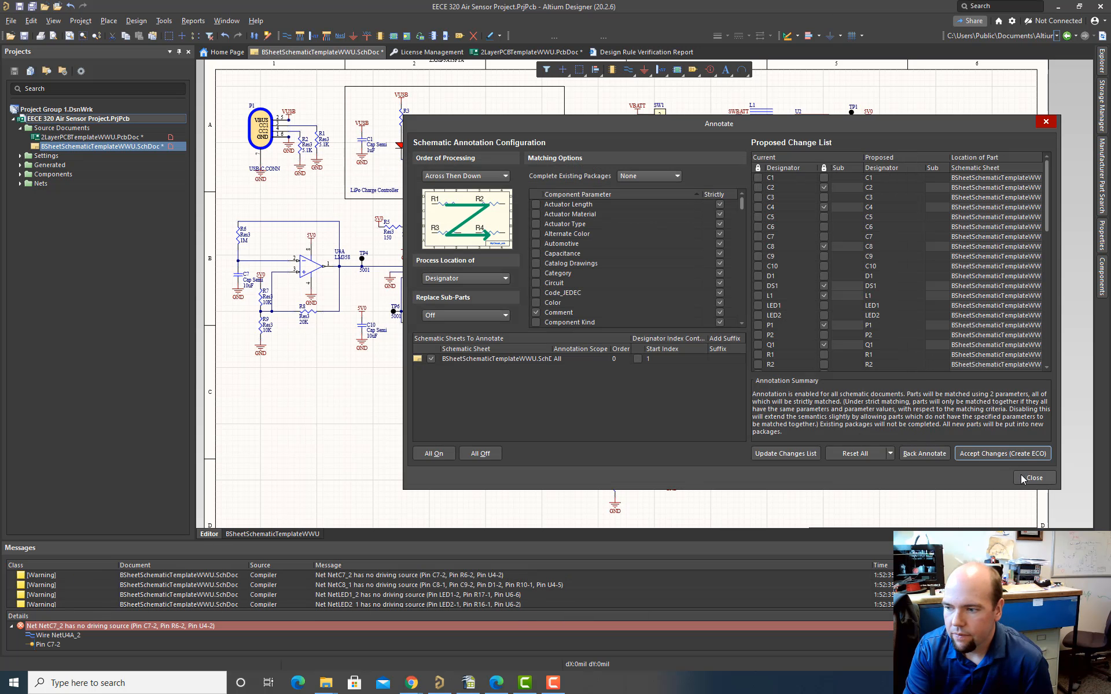
left_click(1021, 476)
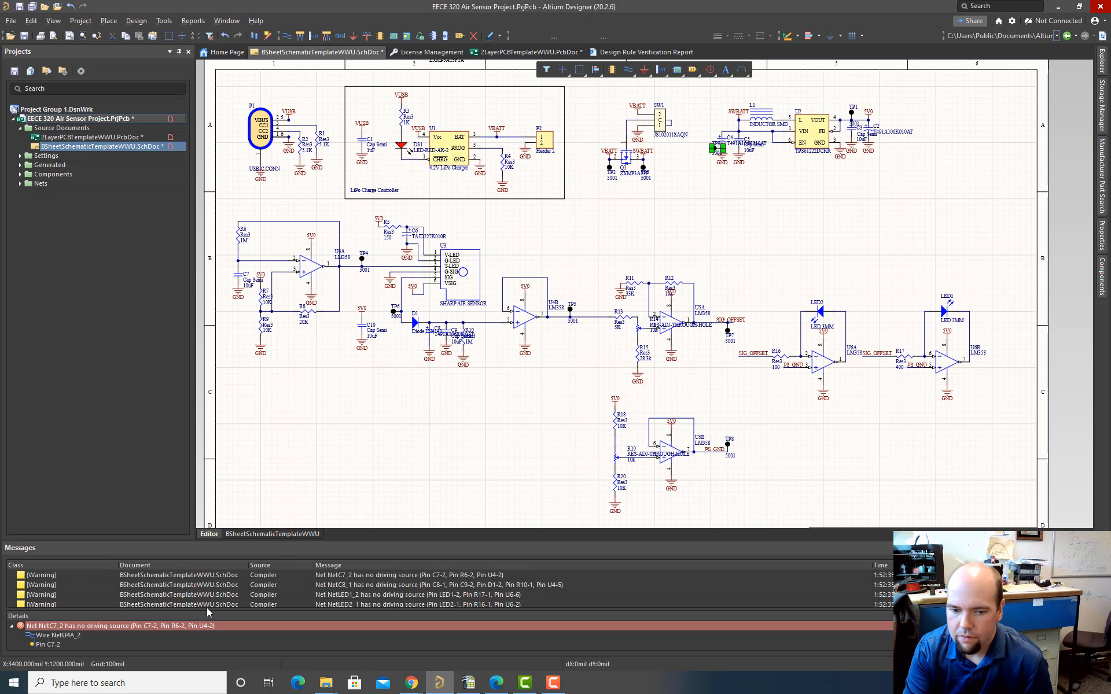
Examine the driving-source warning for NetC7_2 by locating pin C7-2 and inspecting capacitor C7 in the schematic
left_click(123, 629)
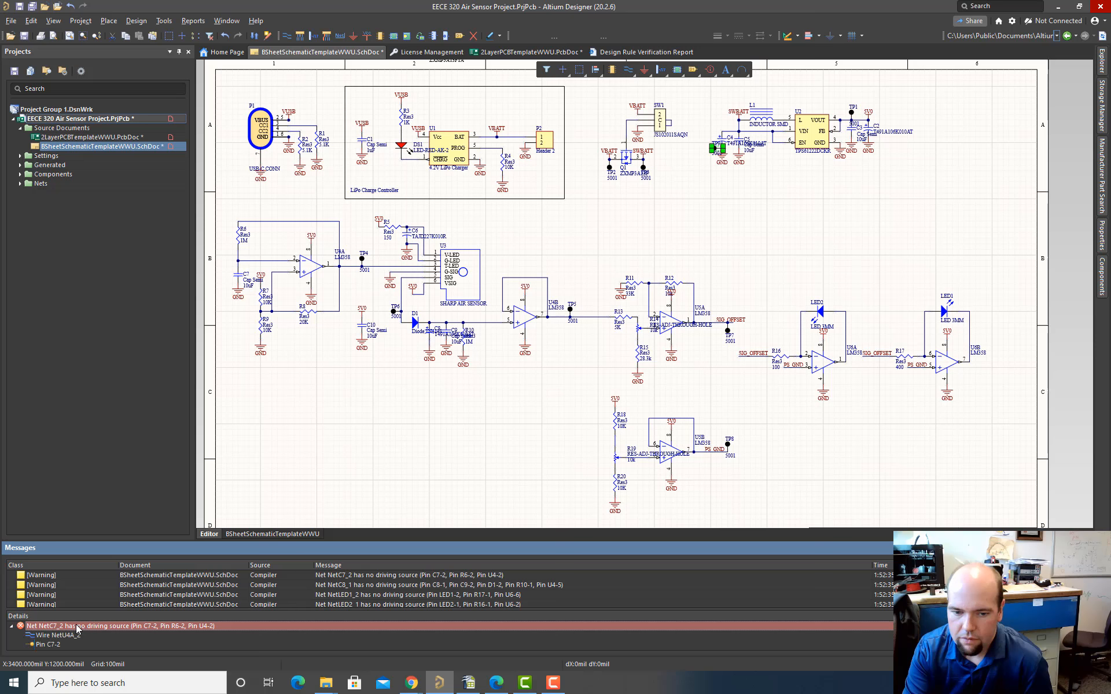
left_click(59, 636)
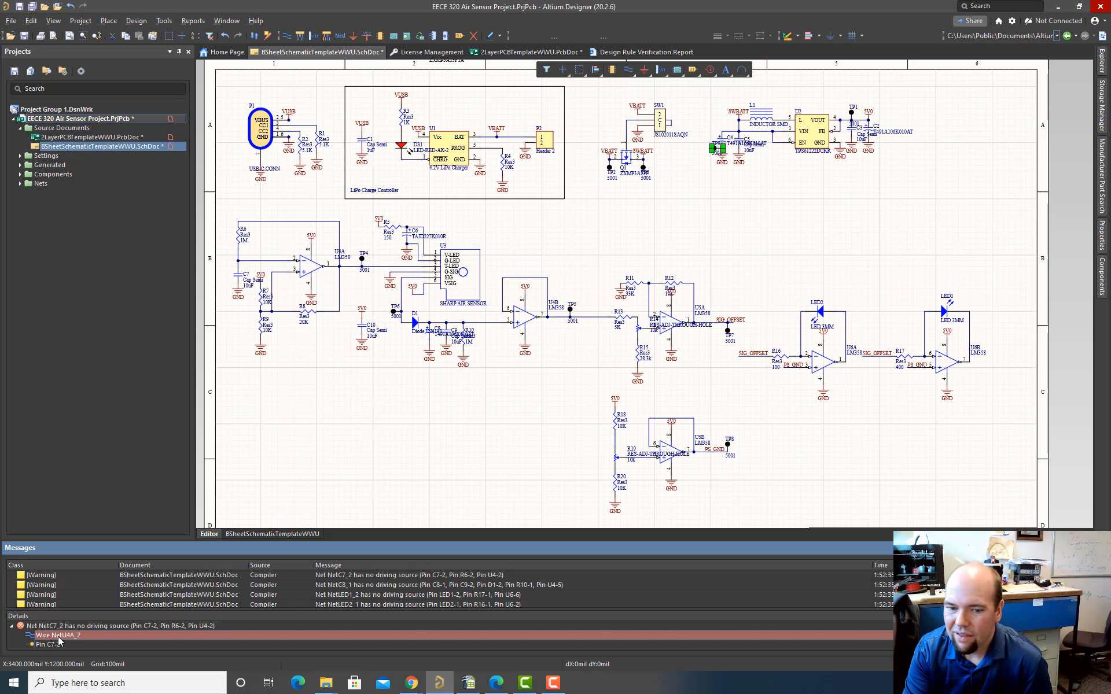
left_click(46, 645)
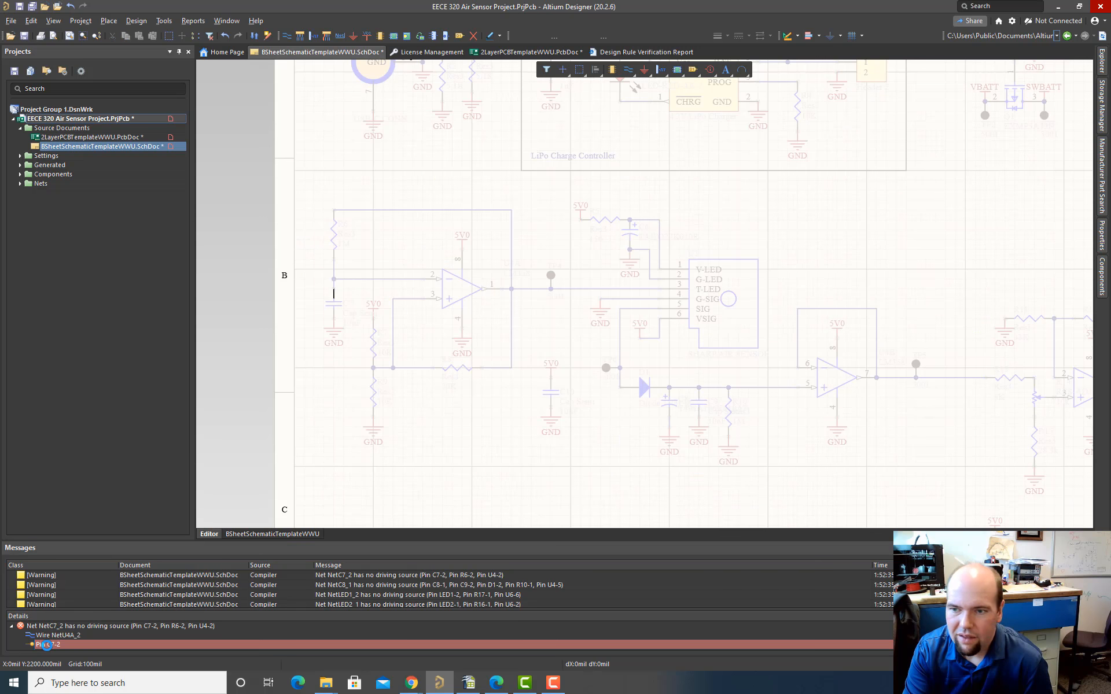
left_click(320, 417)
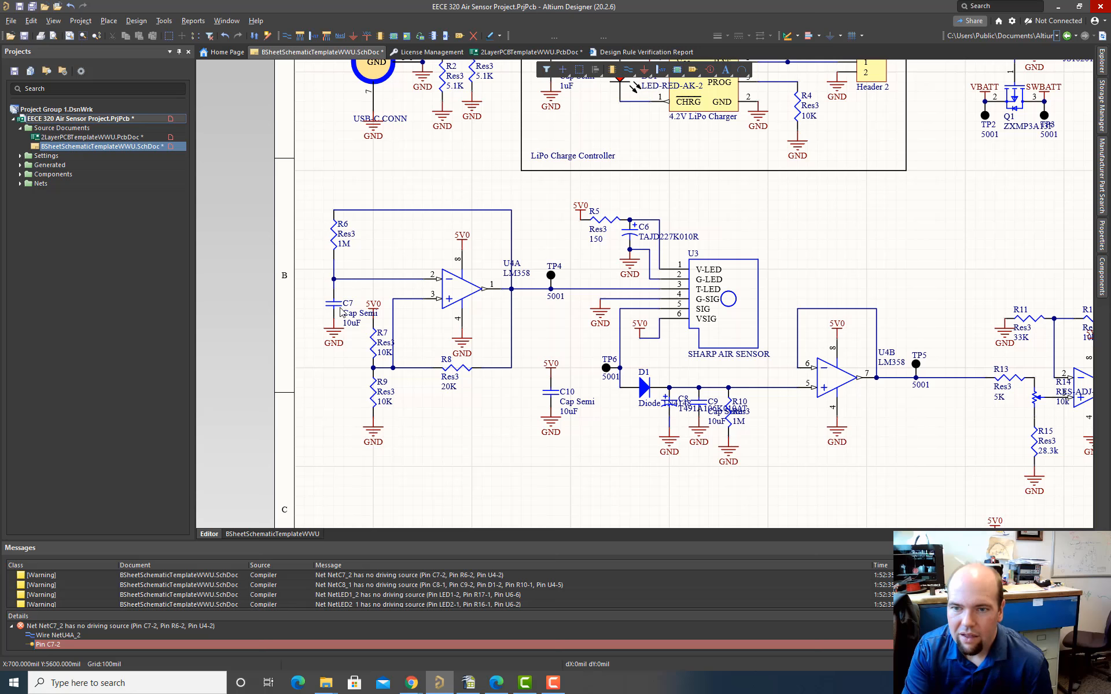
scroll(355, 290, "up", 2, "ctrl")
scroll(354, 291, "up", 1, "ctrl")
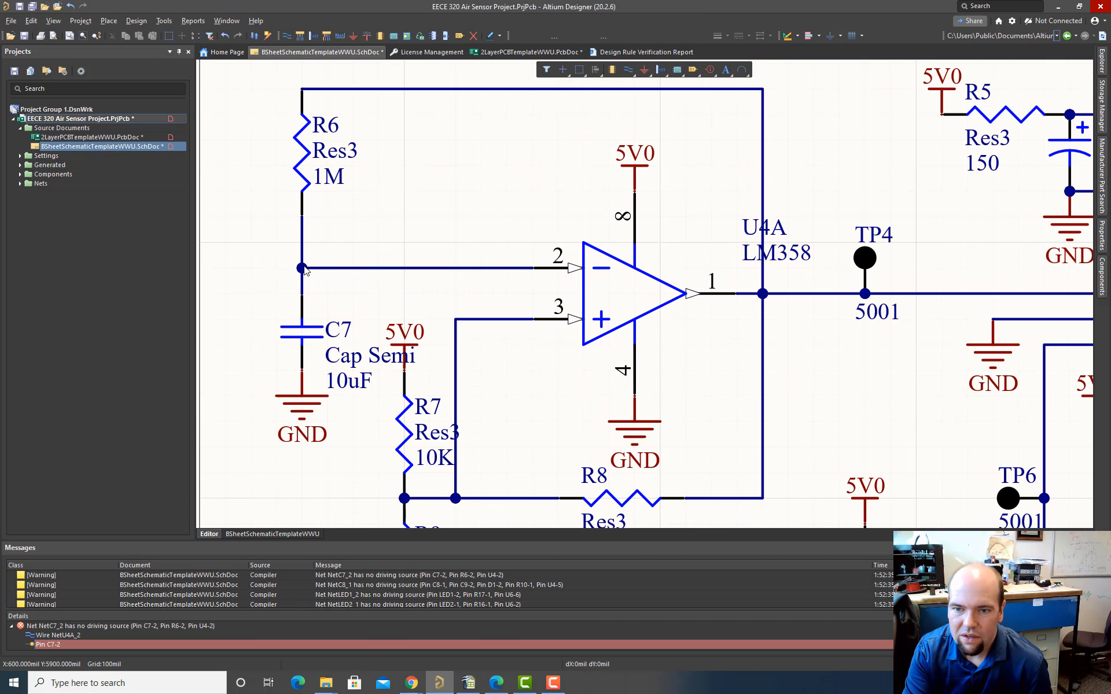
left_click(304, 339)
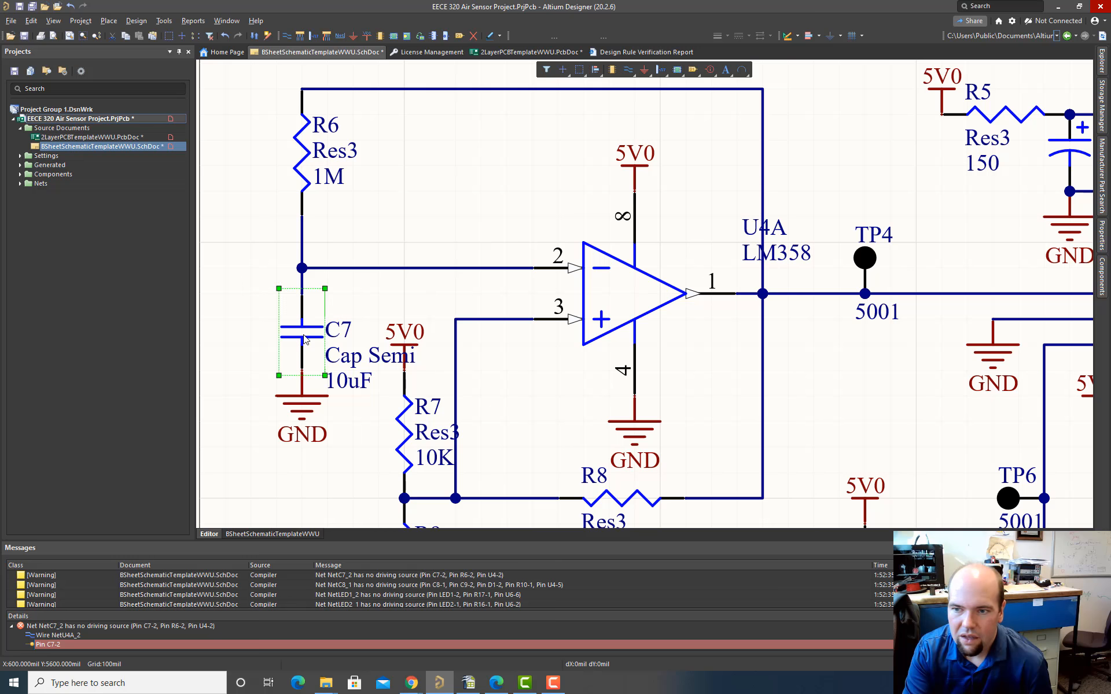
scroll(346, 318, "down", 2, "ctrl")
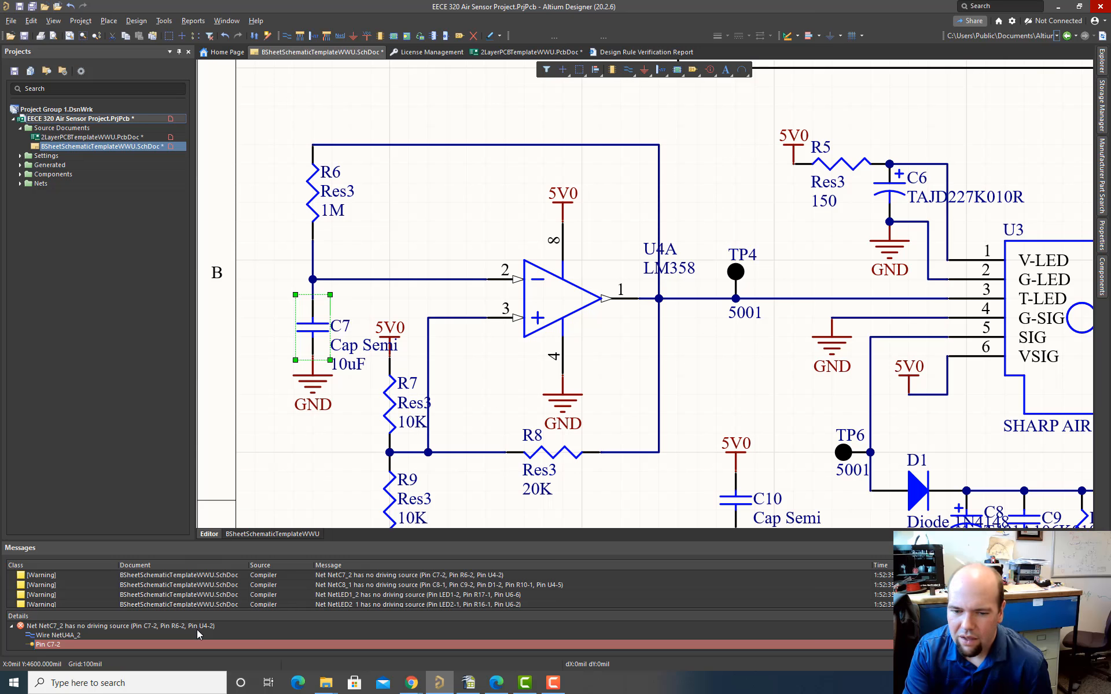
Locate the warning's remaining pins R6-2 and U4-2 in the schematic and look over the surrounding circuit
scroll(196, 635, "down", 1)
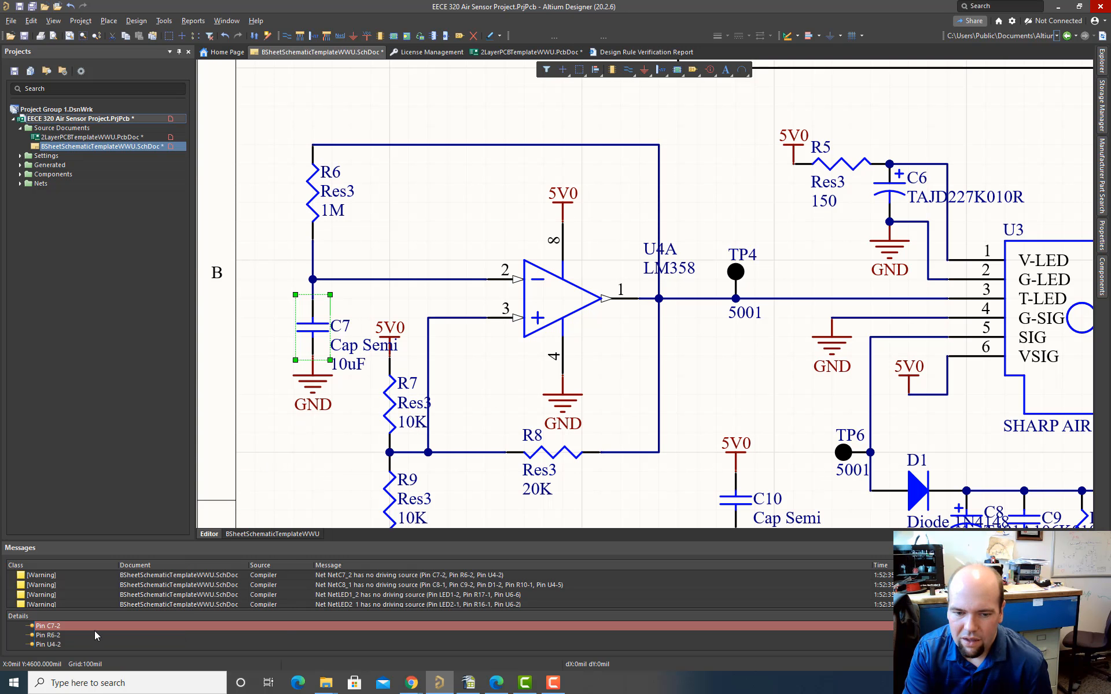
left_click(55, 636)
double_click(55, 636)
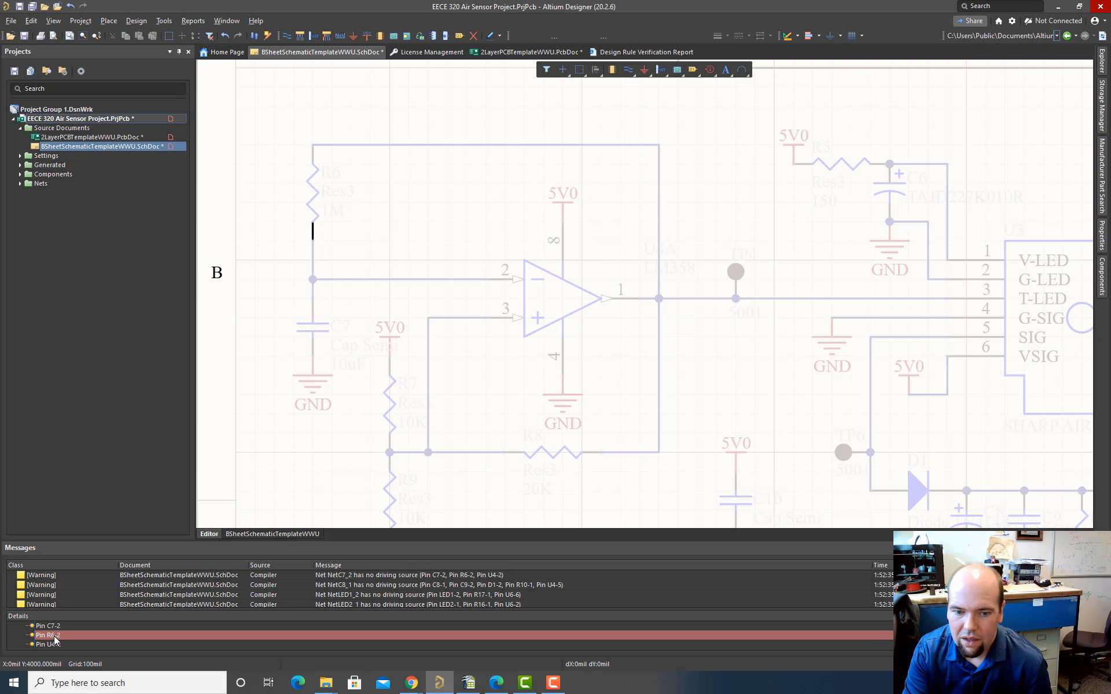
double_click(53, 645)
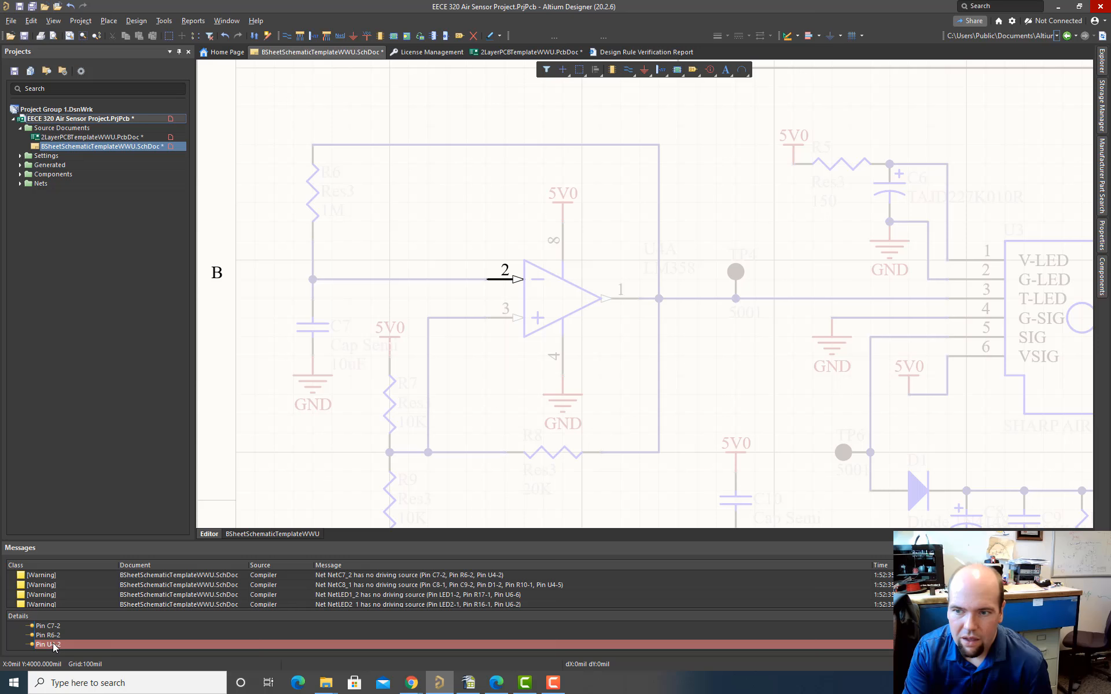
left_click(208, 455)
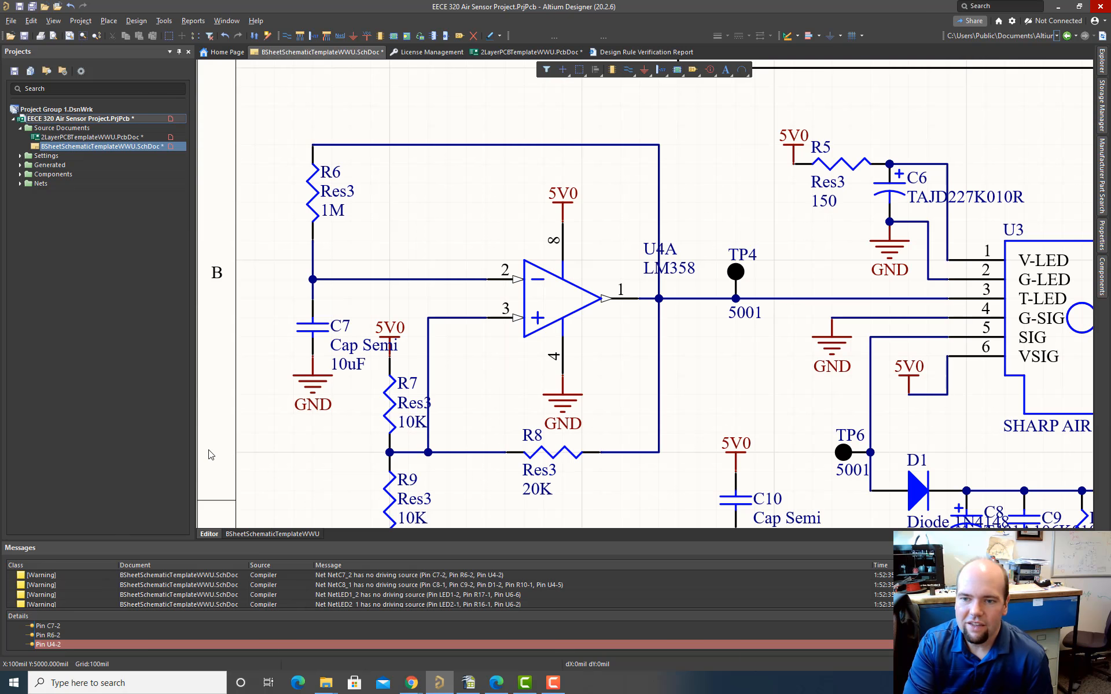
scroll(496, 275, "down", 2, "ctrl")
scroll(496, 276, "down", 2, "ctrl")
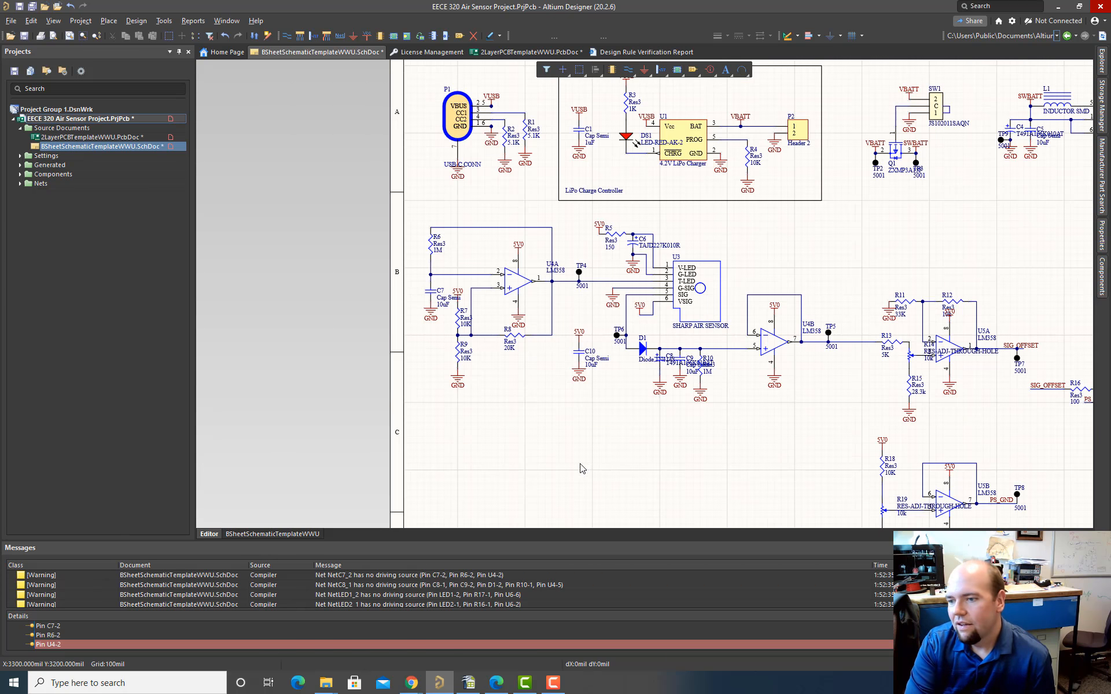
right_click_drag(582, 465, 451, 420)
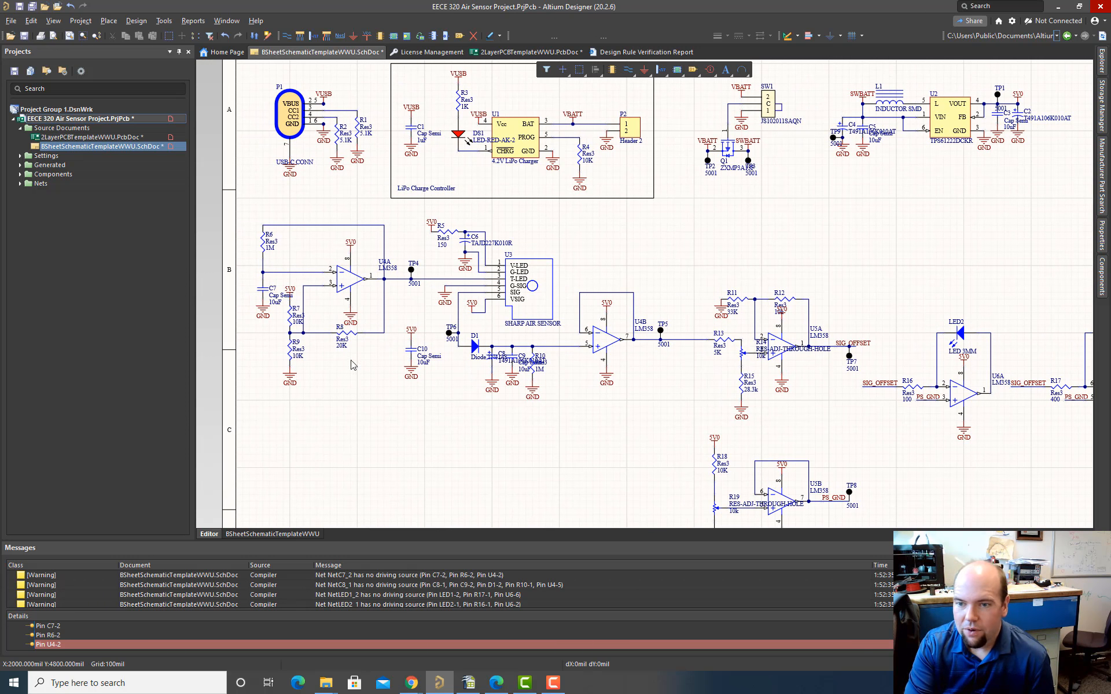
Update the PCB document from the schematic and execute the change order that adds test point TP9 on GND
right_click_drag(375, 435, 383, 460)
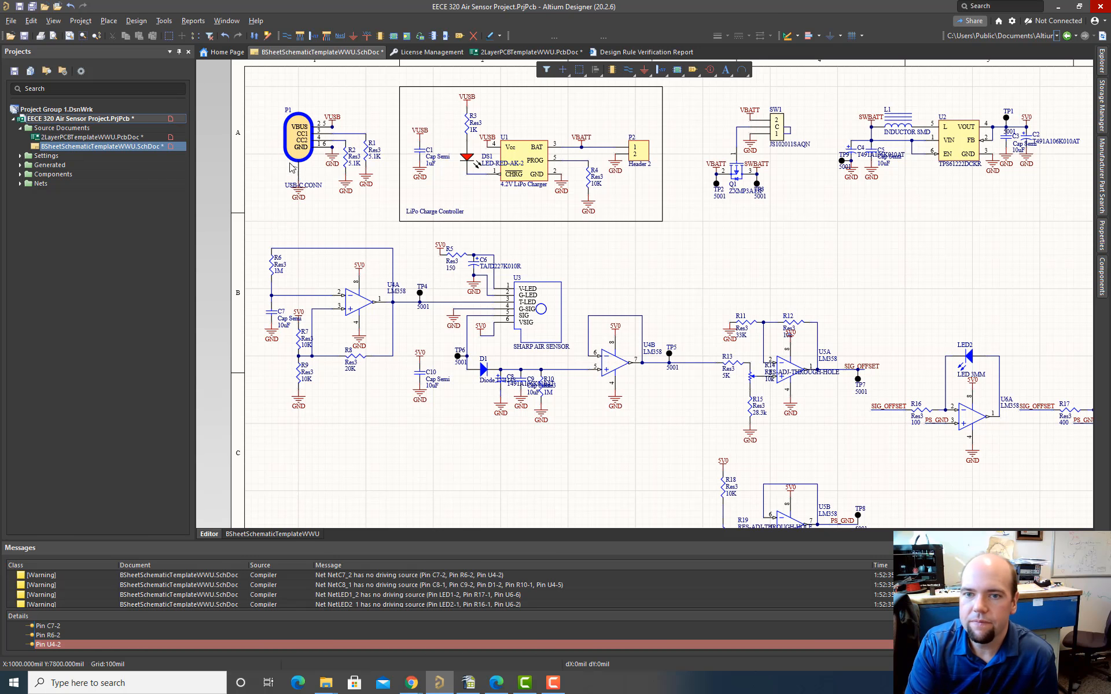
left_click(167, 22)
left_click(144, 30)
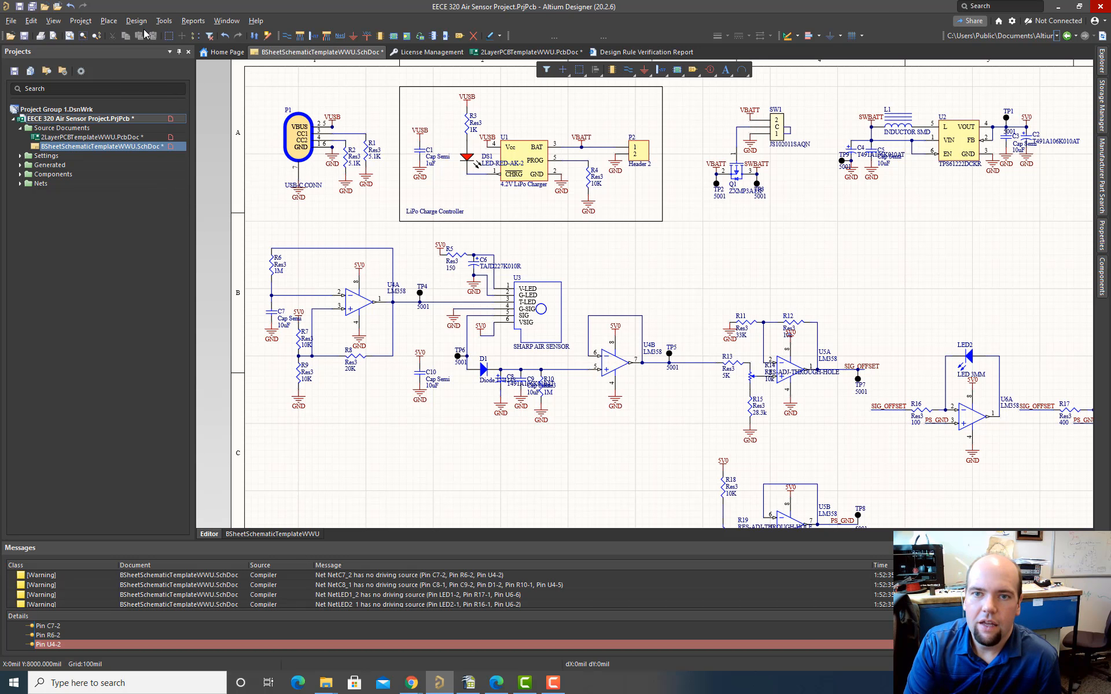
left_click(394, 434)
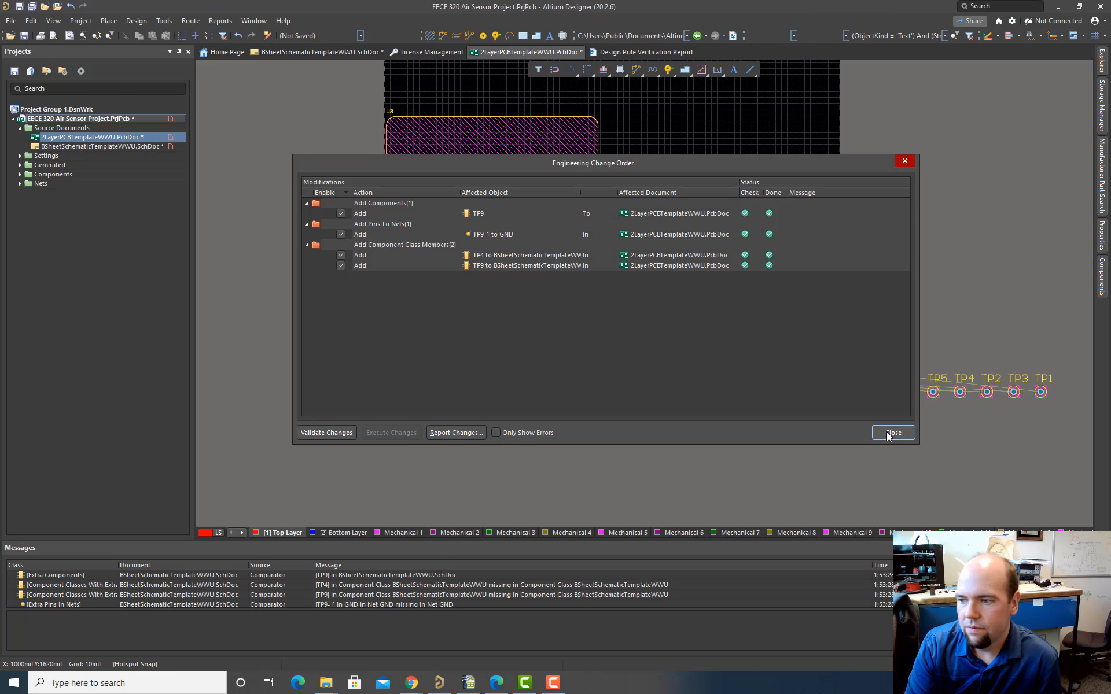
left_click(892, 433)
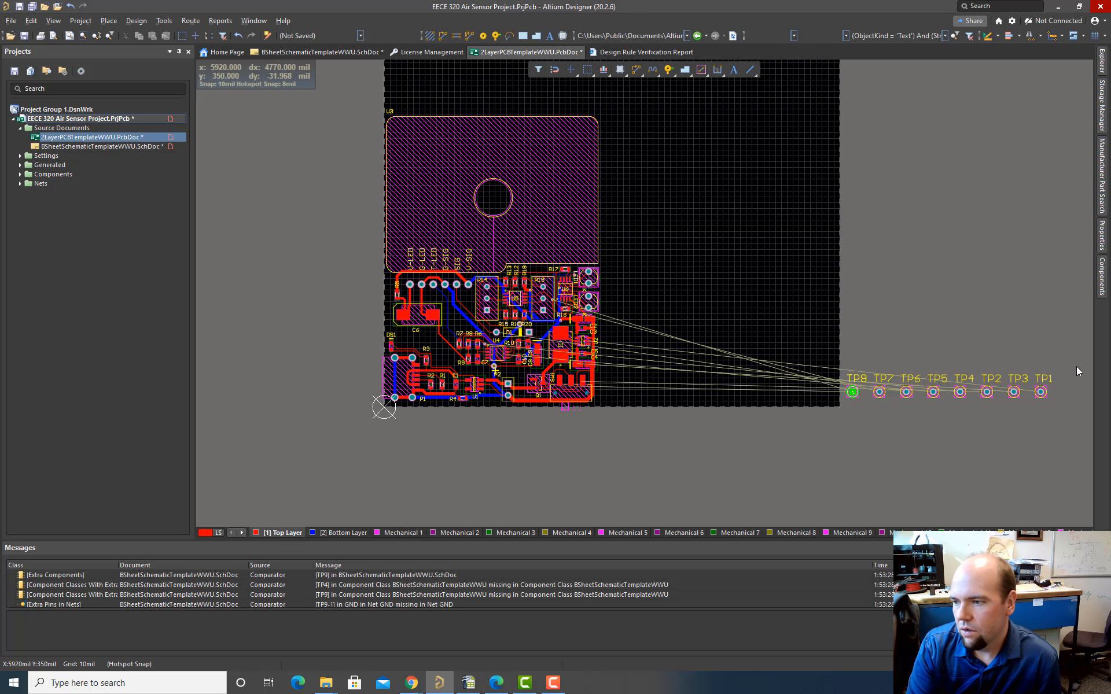
Use Find Similar Objects on TP1's designator to select all text with the same 60mil text height
left_click_drag(1078, 371, 832, 451)
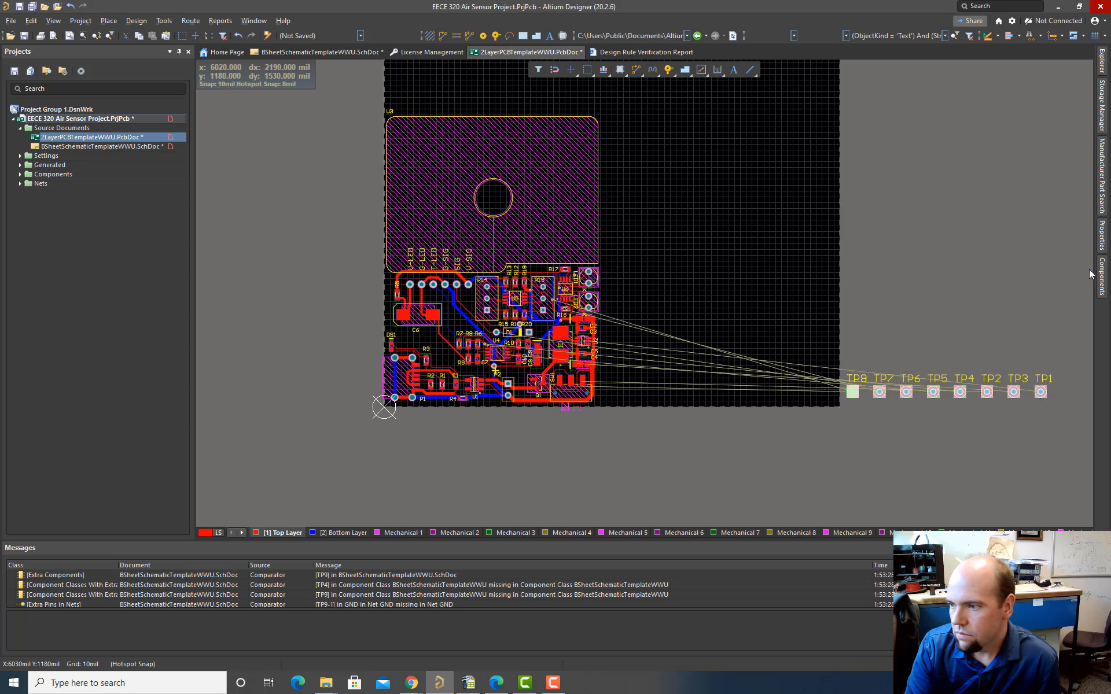
left_click(1045, 379)
right_click(1043, 376)
left_click(1038, 387)
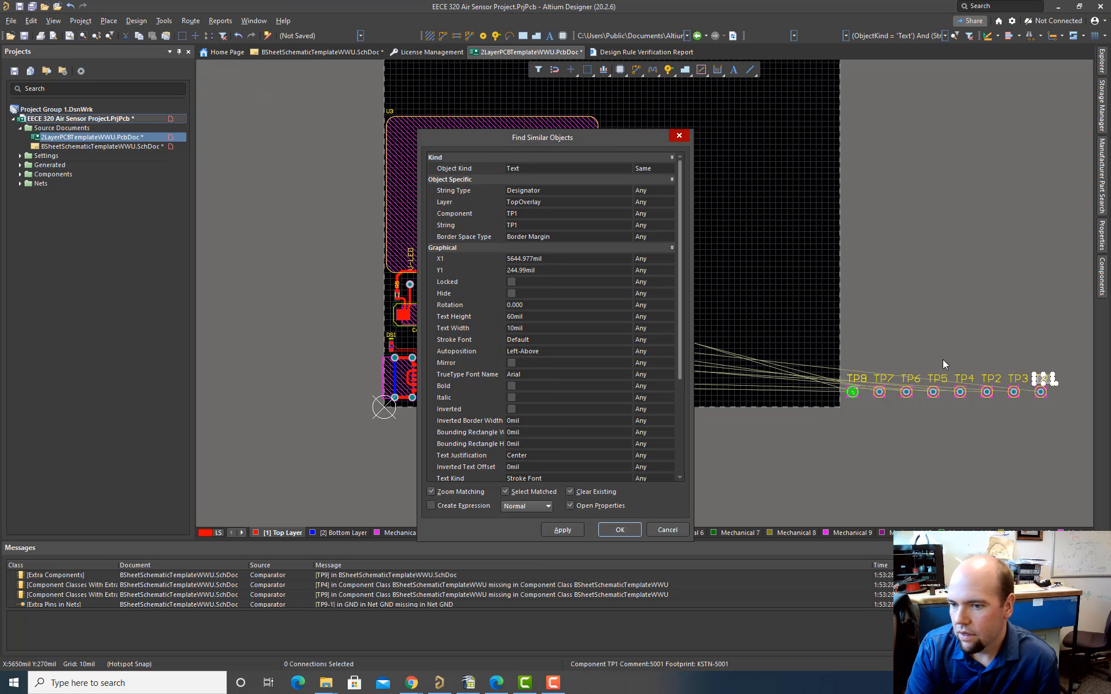
left_click(645, 318)
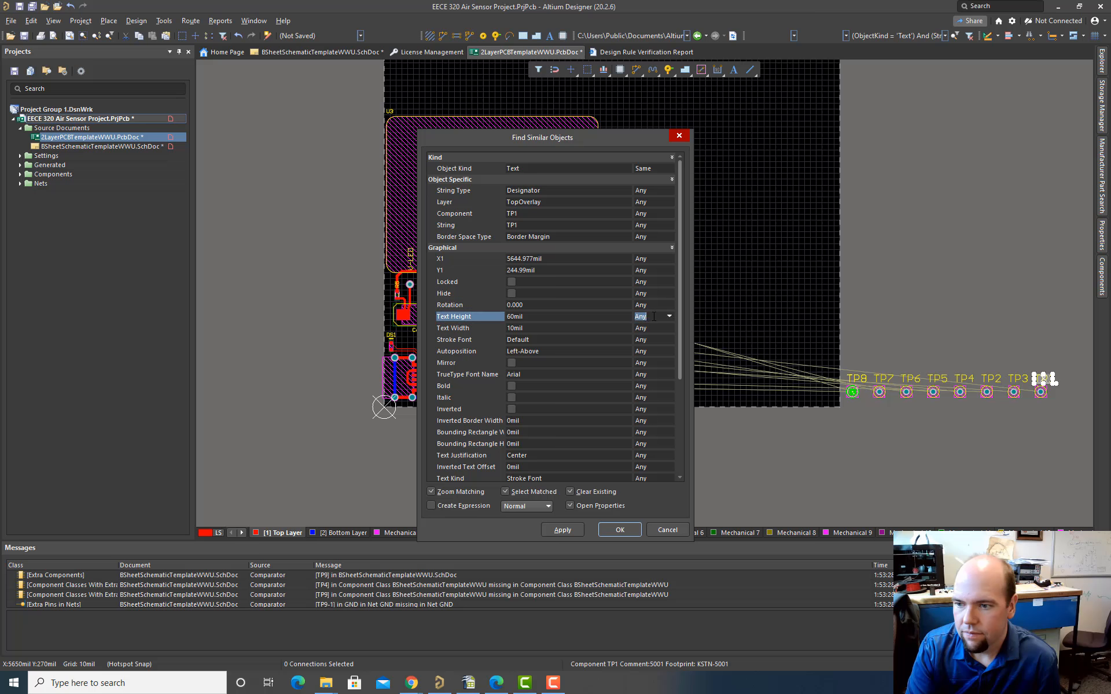
left_click(669, 317)
left_click(658, 343)
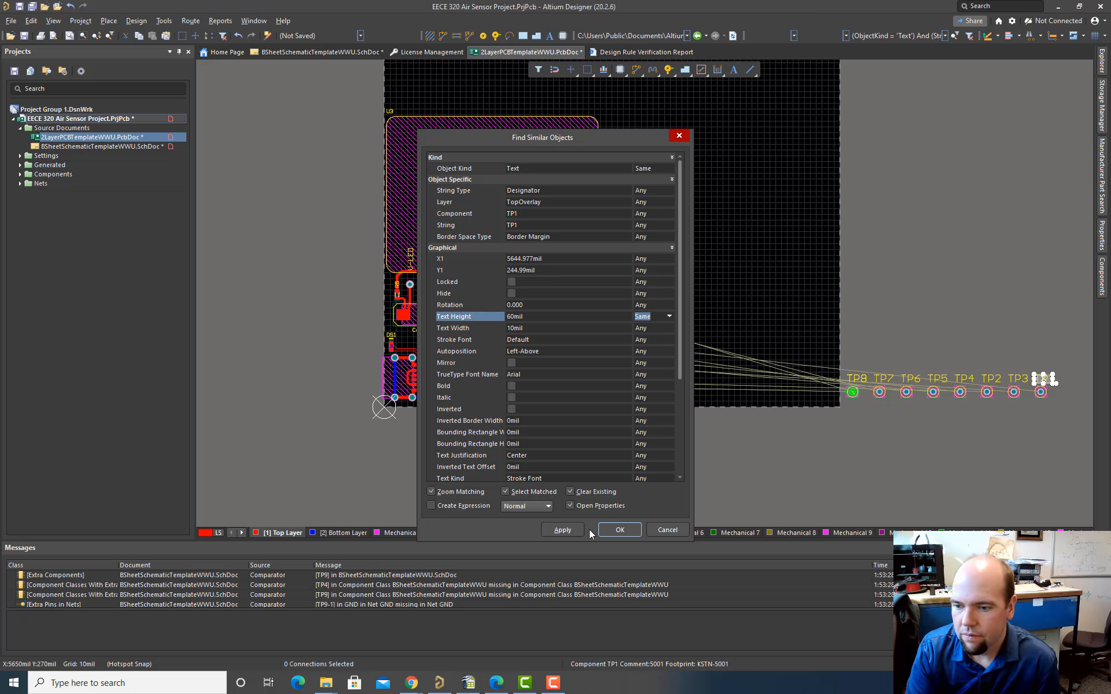
left_click(562, 530)
left_click(618, 530)
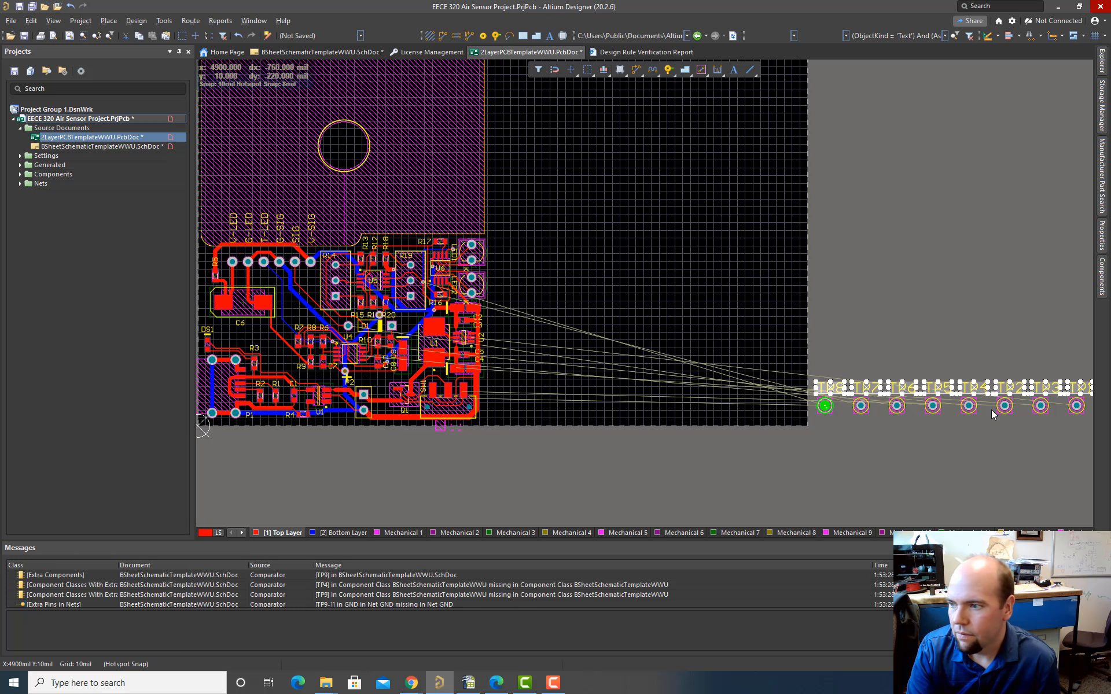
Set the selected designators to a text height of 30mil and a stroke width of 6mil
left_click(1102, 242)
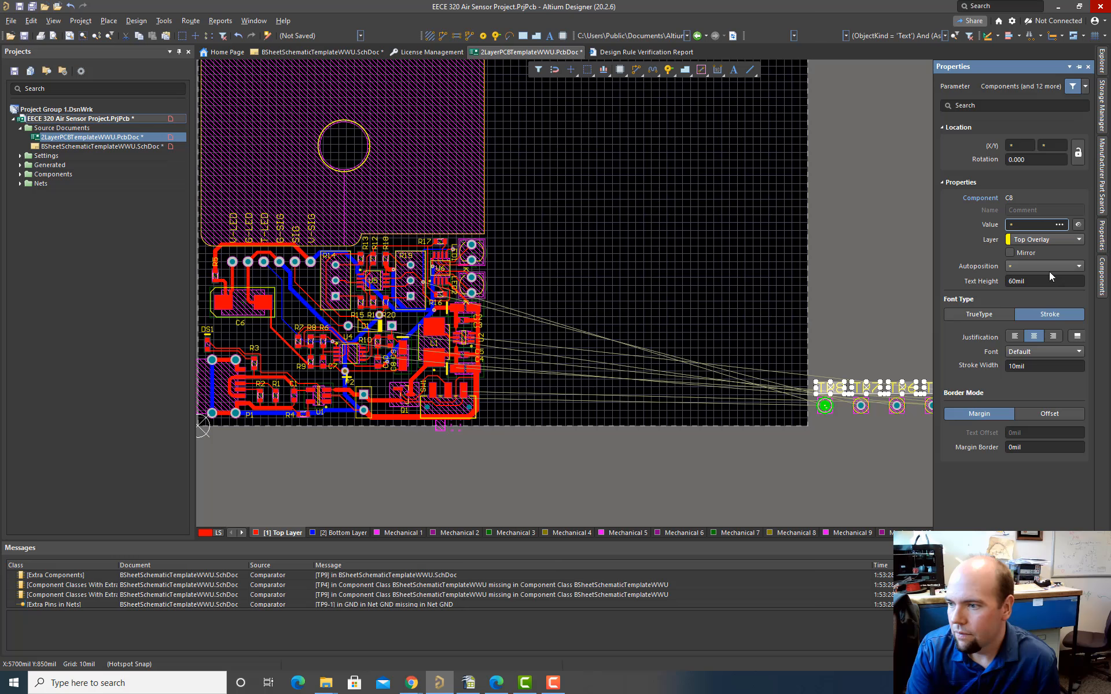
double_click(1030, 282)
type("30")
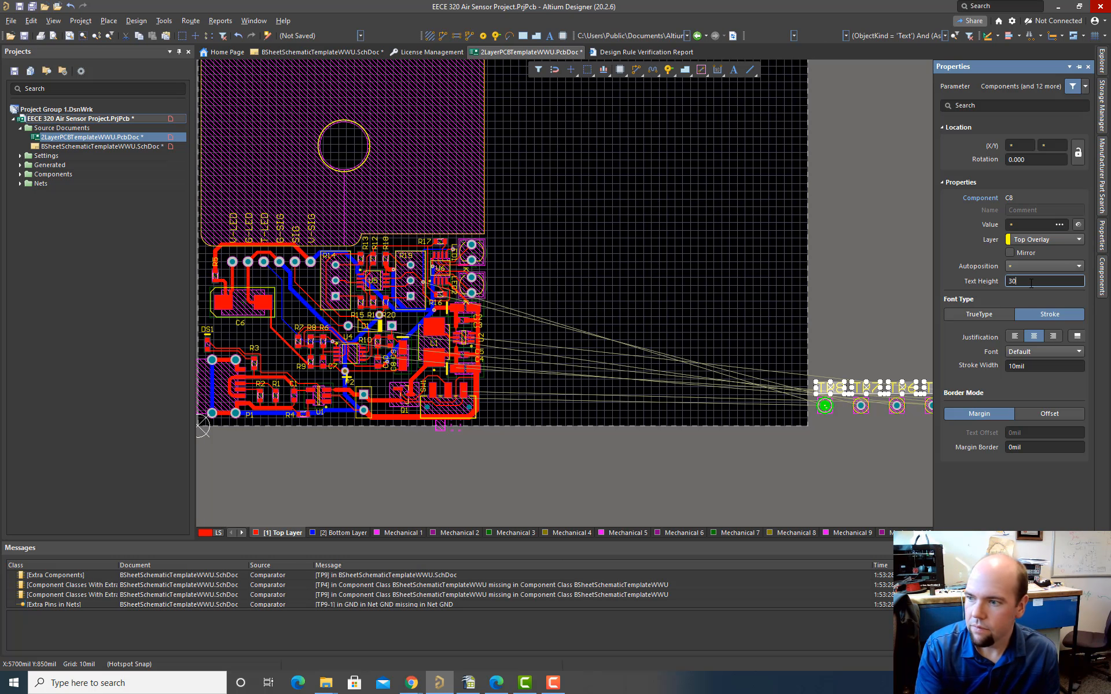
key("Return")
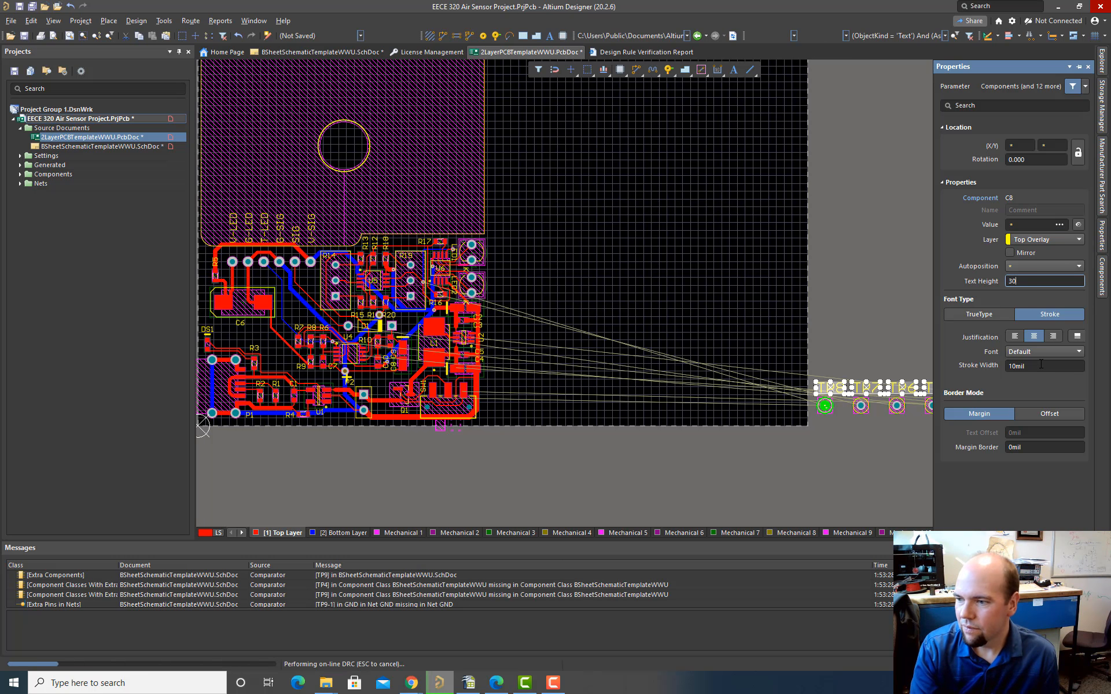
double_click(1037, 366)
type("6")
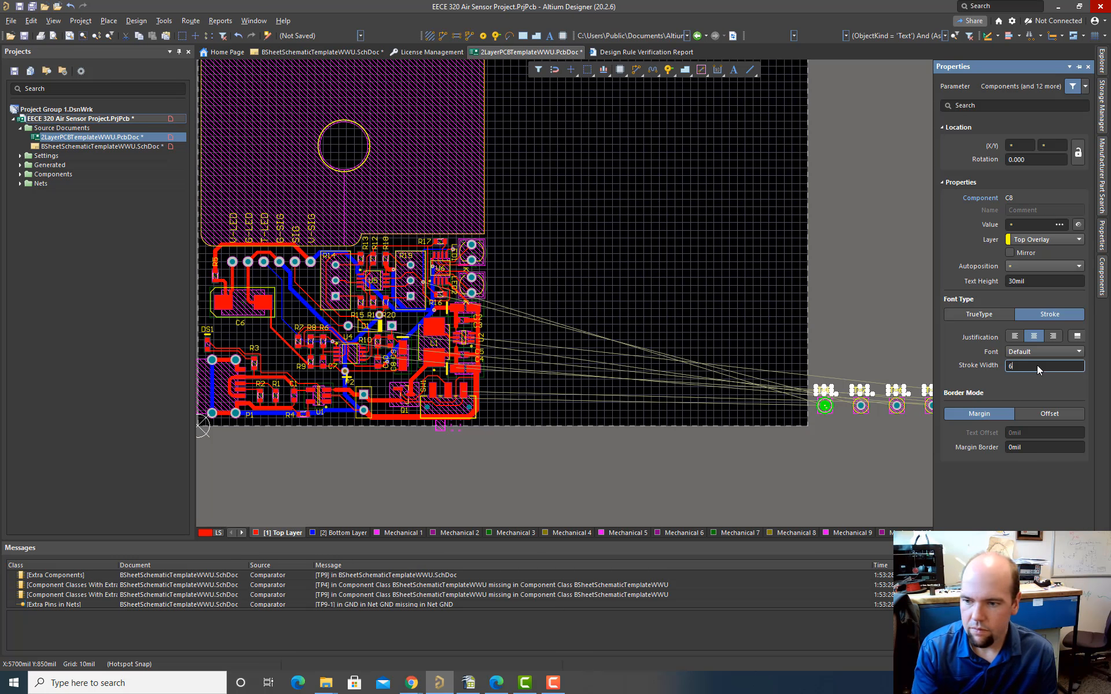
key("Return")
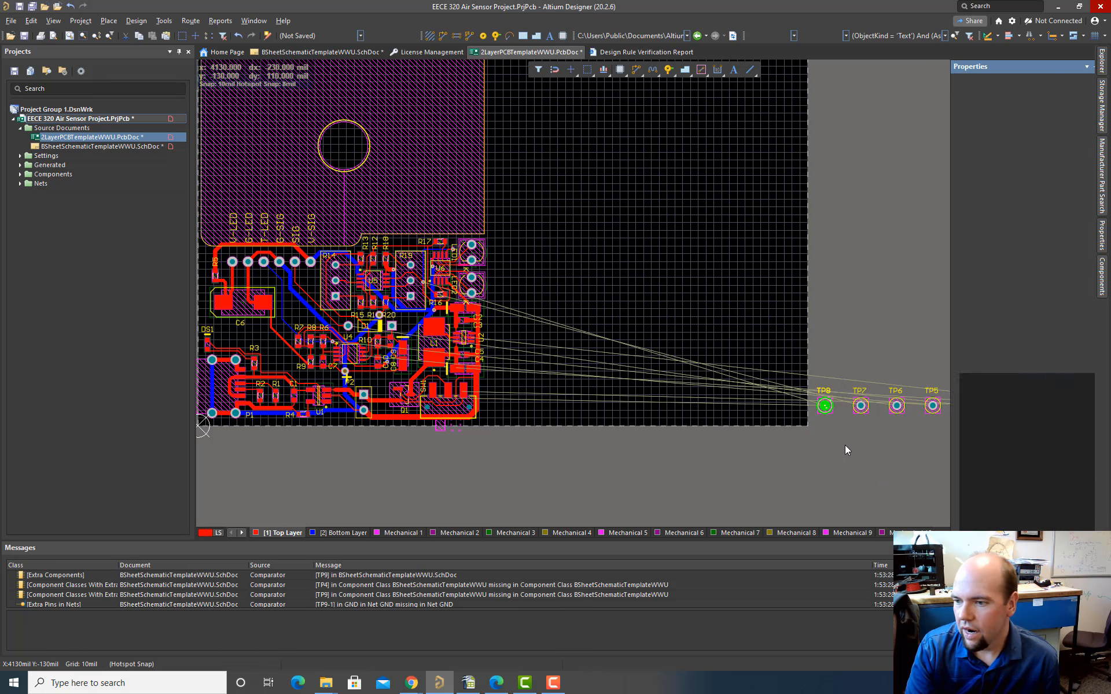
Move test point TP9 onto the board beside header P2 and place TP8 next to LED1
left_click_drag(825, 405, 505, 456)
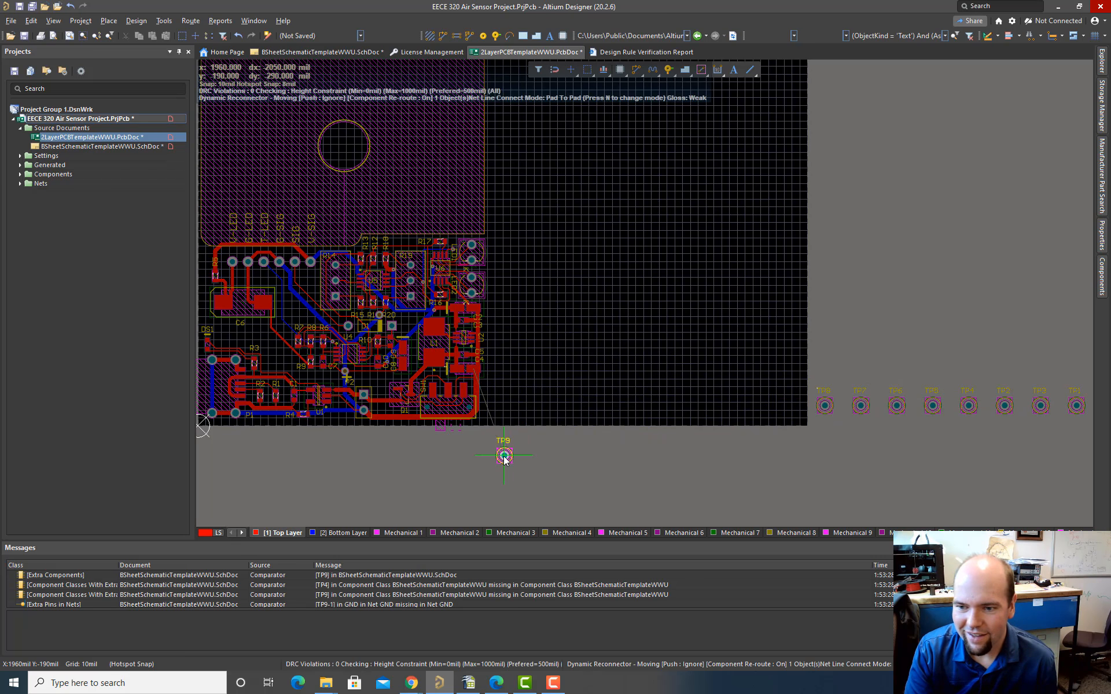
scroll(439, 450, "up", 3, "ctrl")
right_click_drag(480, 459, 690, 469)
left_click_drag(822, 473, 556, 388)
scroll(567, 231, "up", 4, "ctrl")
left_click_drag(919, 189, 1061, 331)
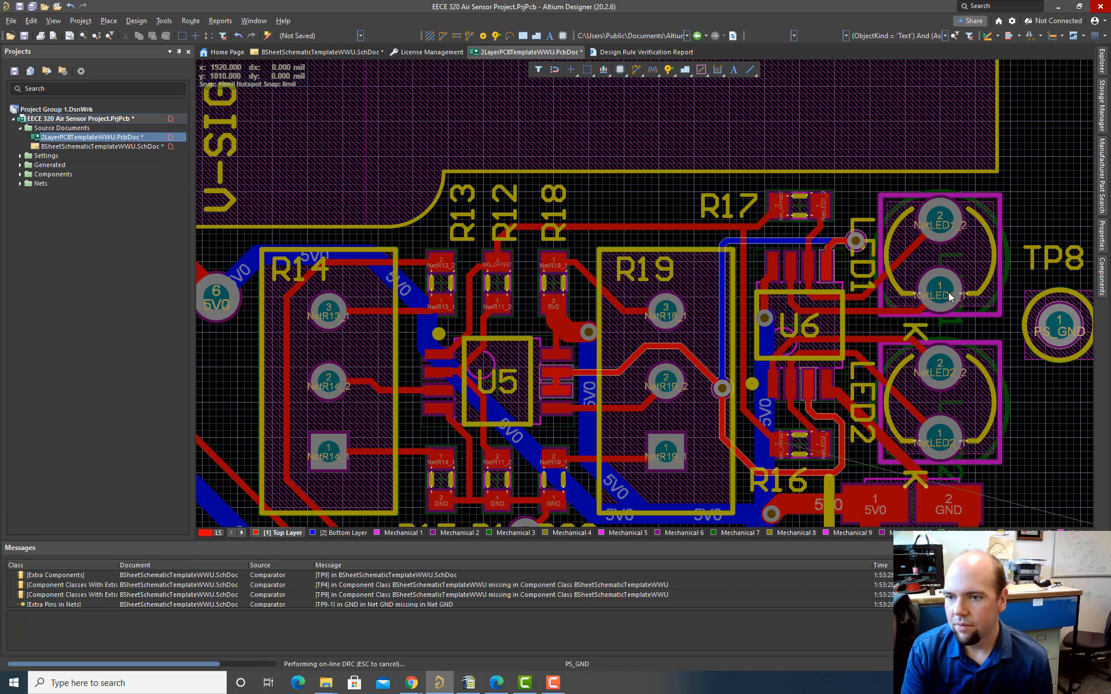
Shift the SIG_OFFSET track between R12 and R17 up to just below the outline of sensor U3
left_click(571, 227)
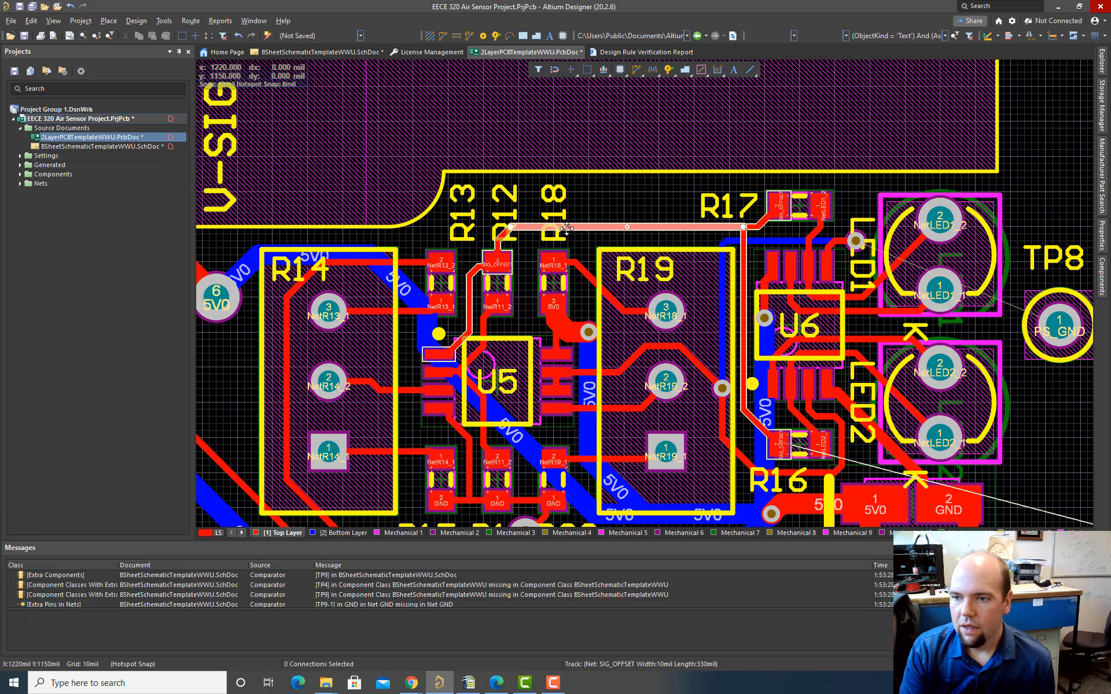
mouse_move(571, 226)
left_mouse_down()
mouse_move(569, 181)
mouse_move(549, 204)
mouse_move(553, 176)
left_mouse_up()
left_click(580, 210)
left_click(554, 223)
left_click(554, 224)
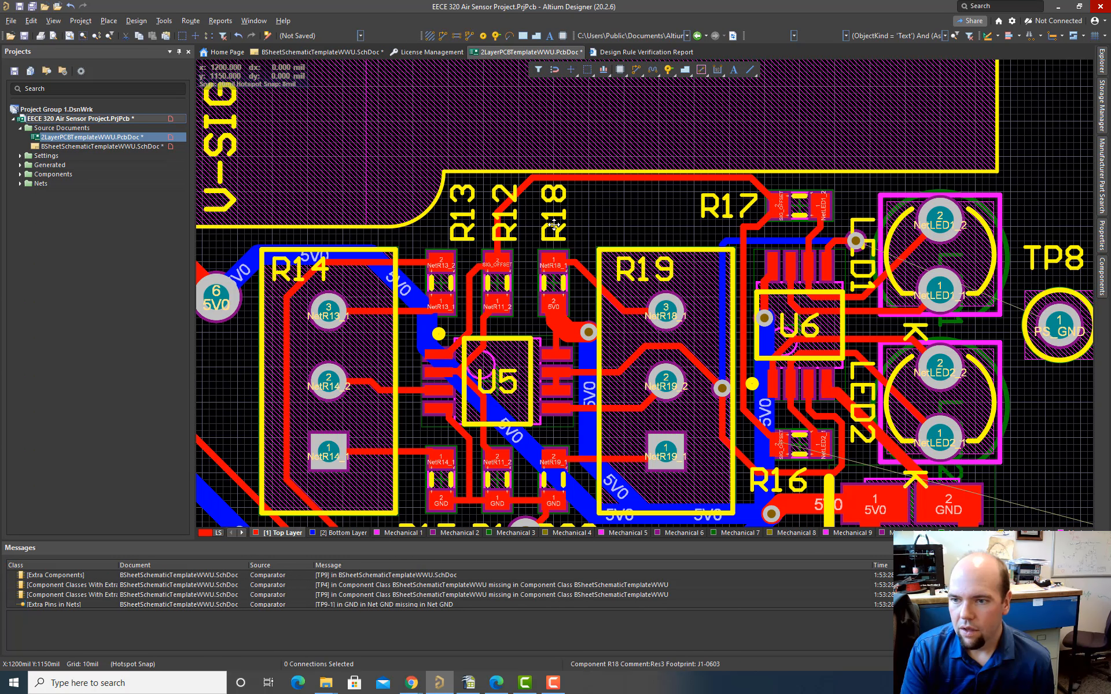
left_click(506, 218)
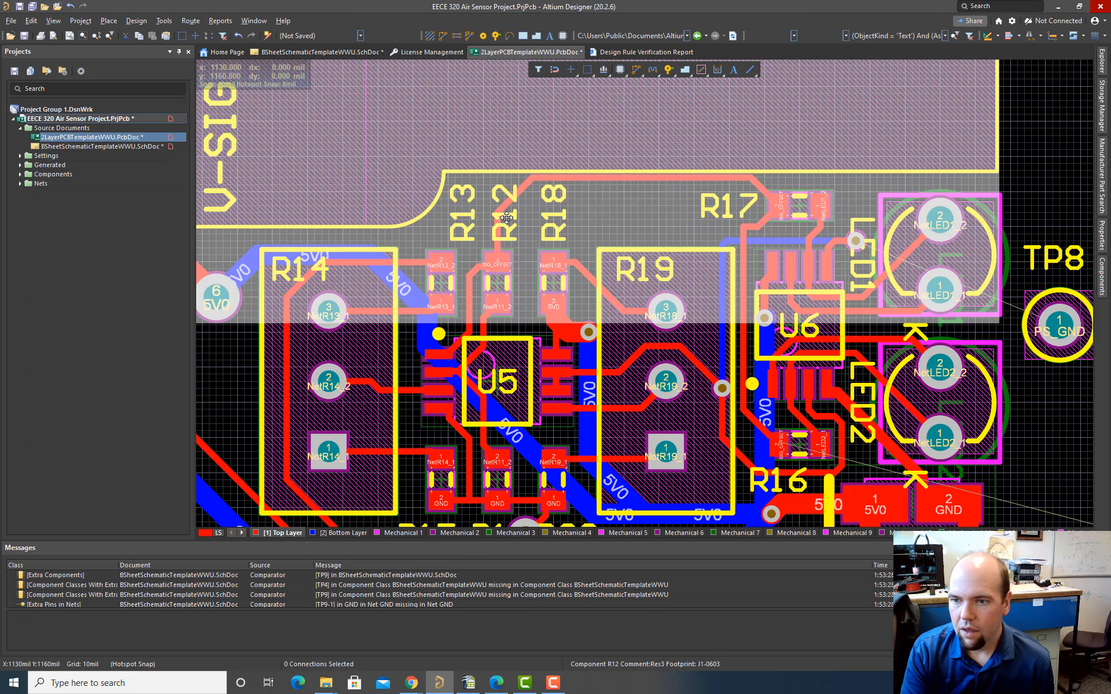
left_click(506, 218)
Shift the SIG_OFFSET track above TP8 slightly past U3's outline to give the test point more room
scroll(658, 234, "down", 5, "ctrl")
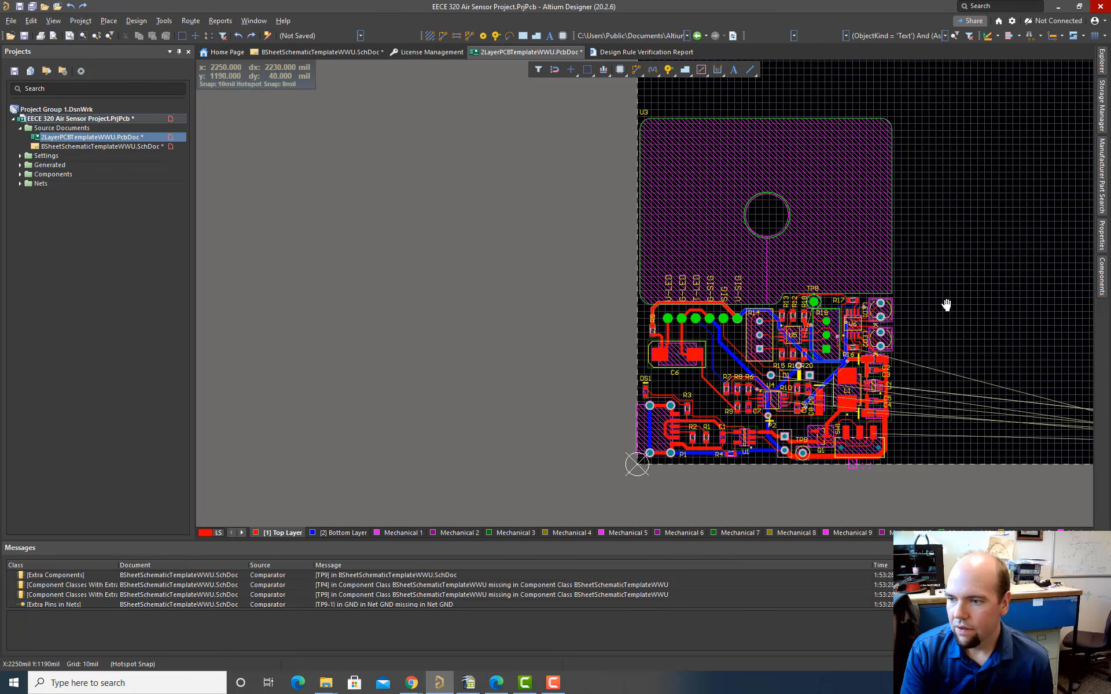
scroll(703, 284, "up", 3, "ctrl")
scroll(723, 286, "up", 4, "ctrl")
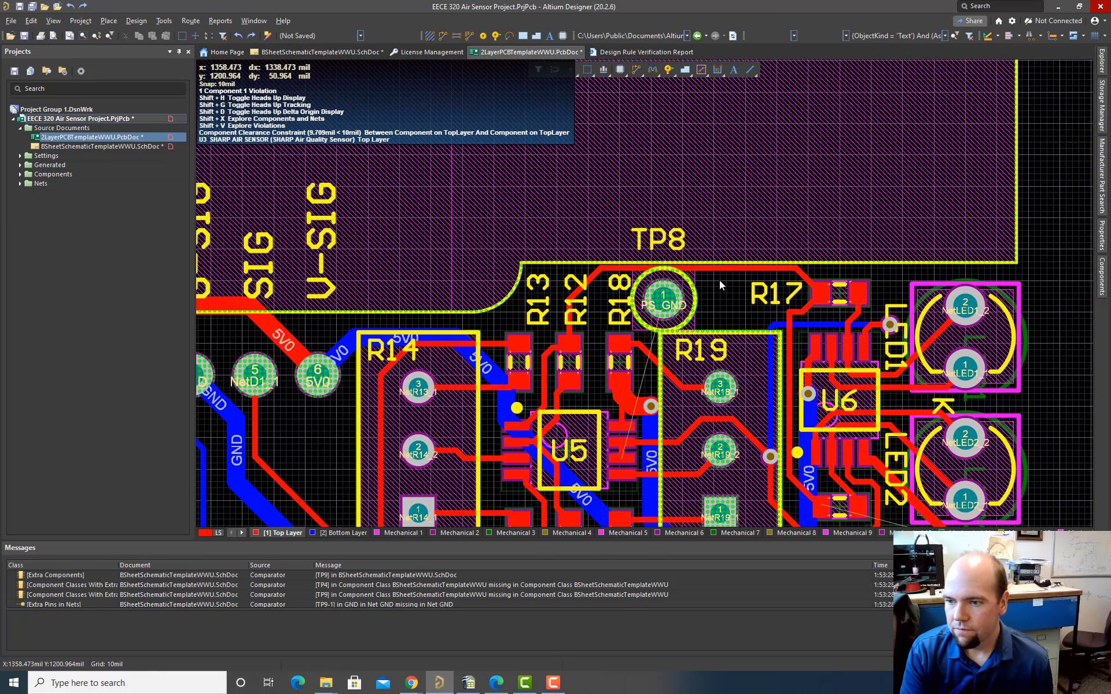
scroll(706, 293, "down", 5)
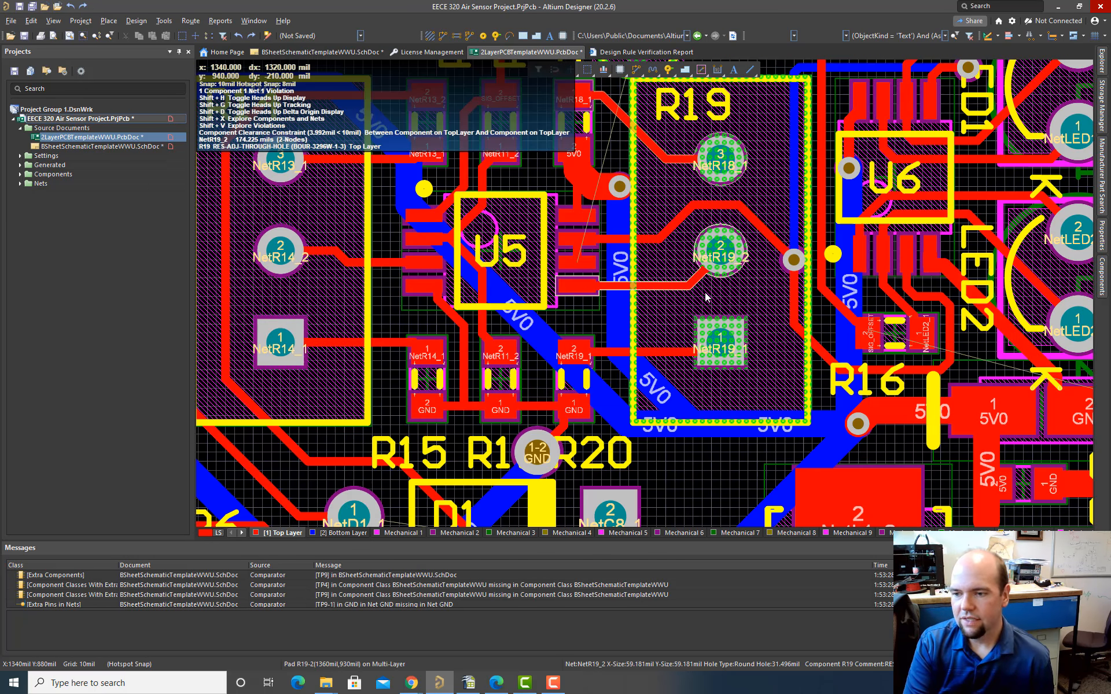
scroll(706, 295, "down", 3, "ctrl")
left_click(705, 116)
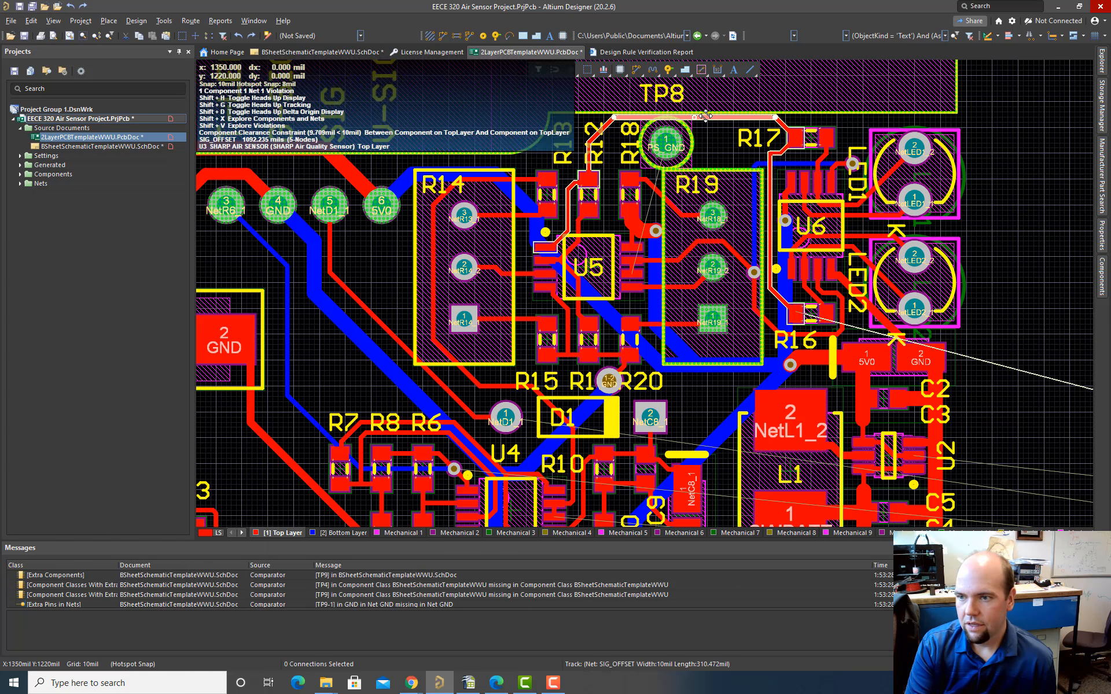
left_click_drag(705, 115, 703, 101)
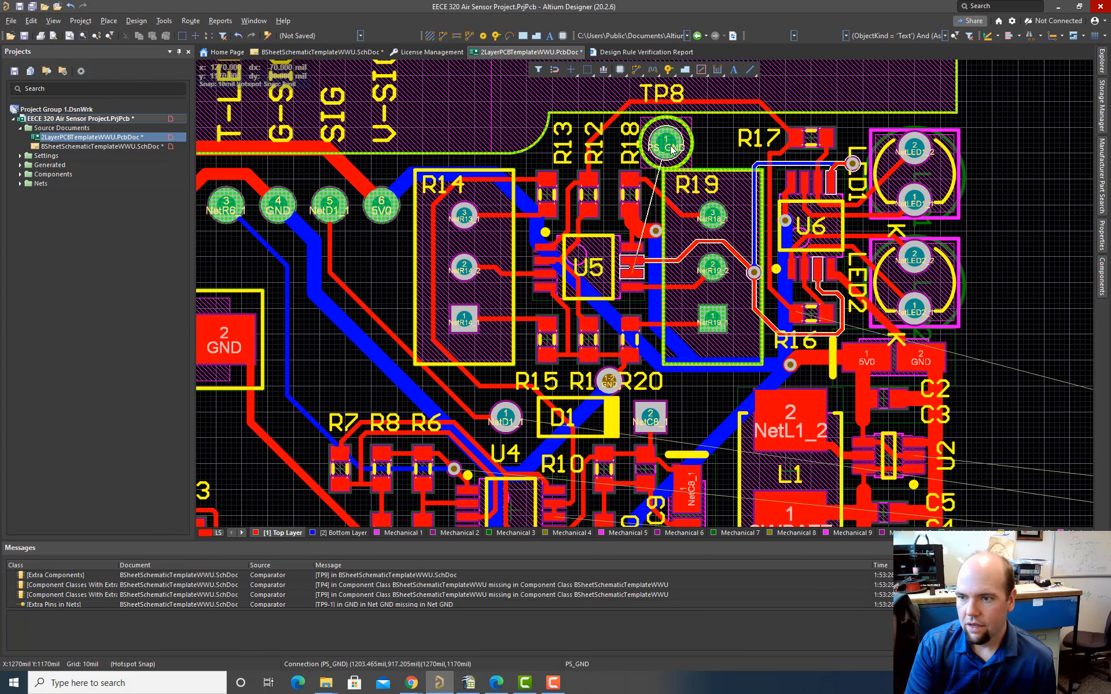
Examine the area around air sensor U3 and look through its available component actions
left_click_drag(675, 147, 643, 293)
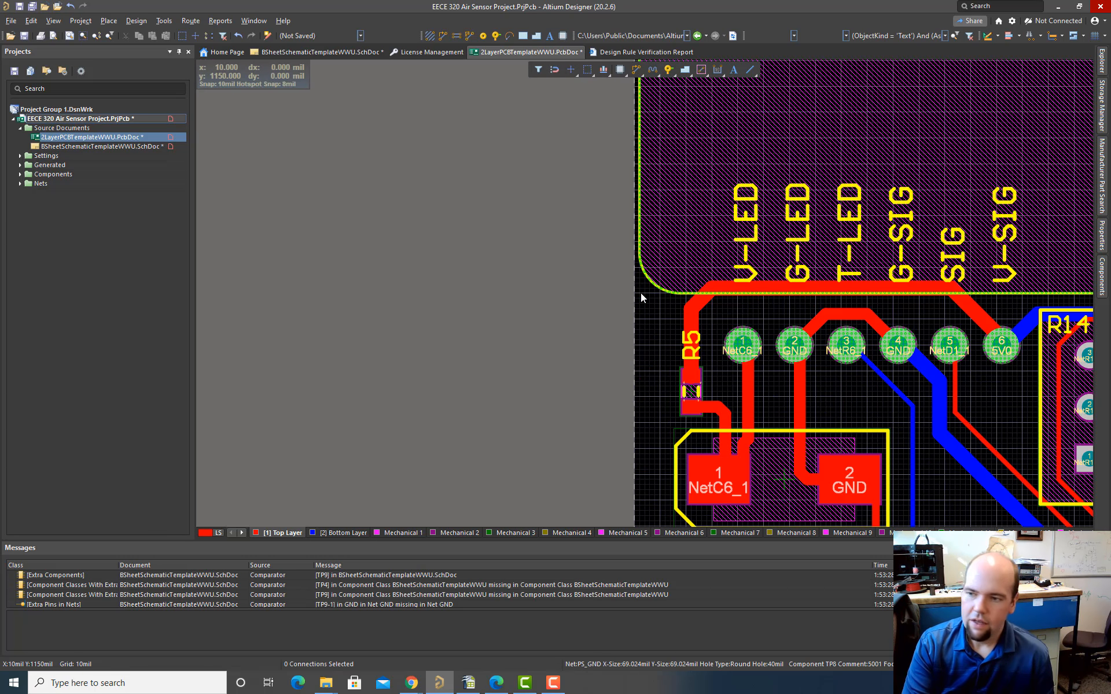
scroll(645, 295, "down", 4, "ctrl")
right_click(826, 246)
mouse_move(890, 342)
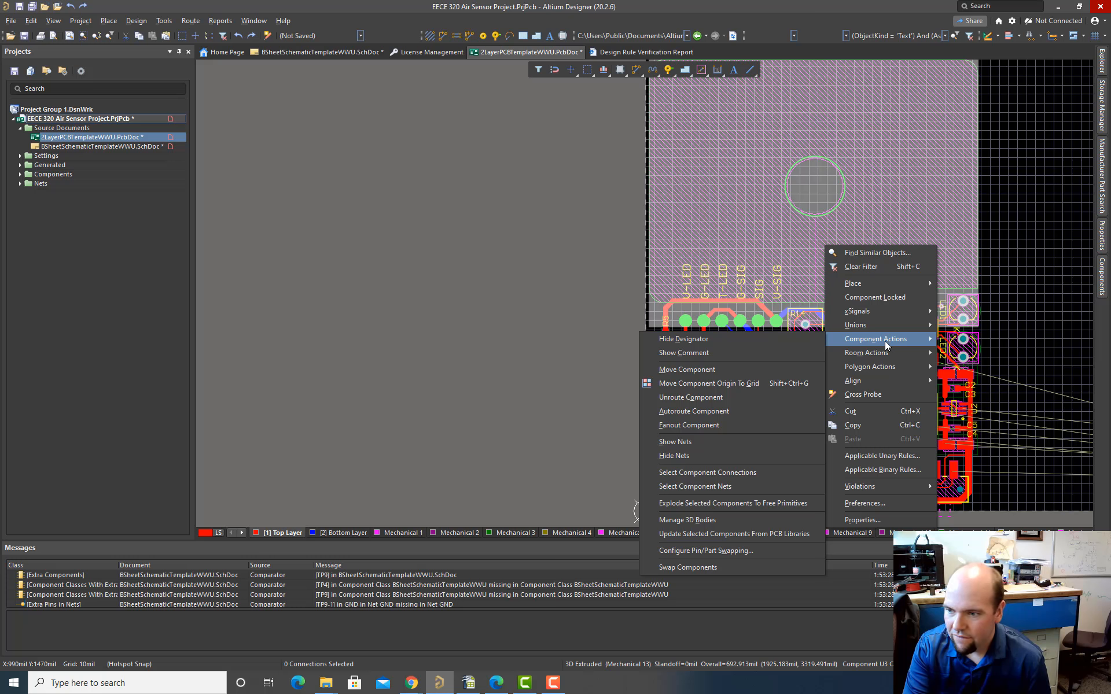
scroll(923, 295, "up", 4, "ctrl")
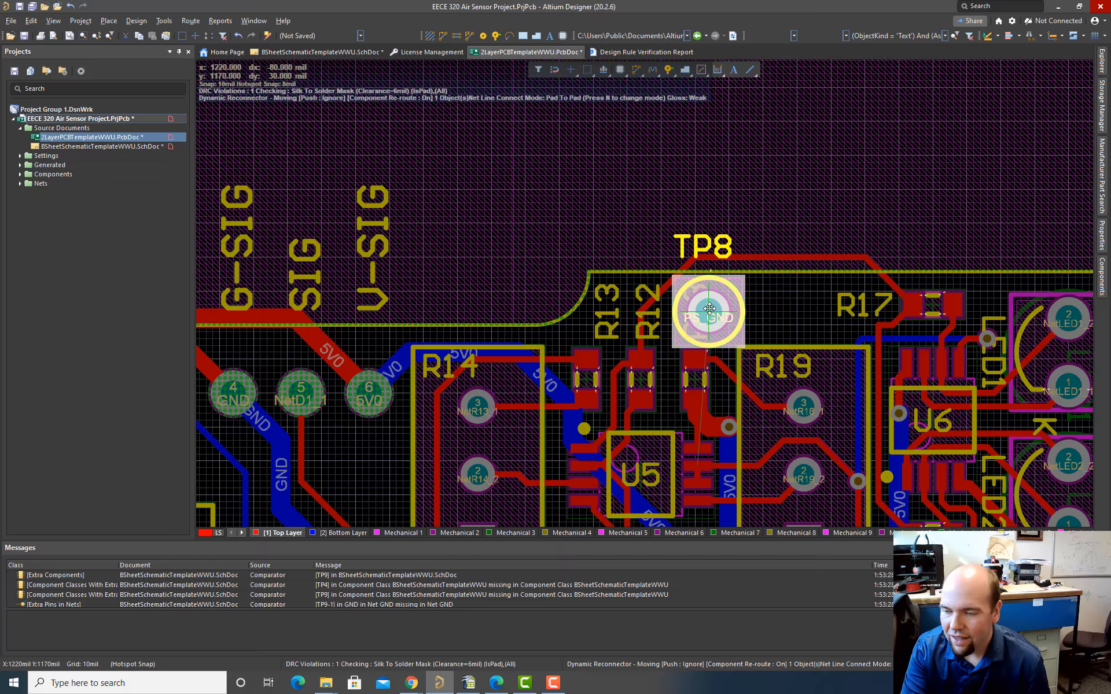
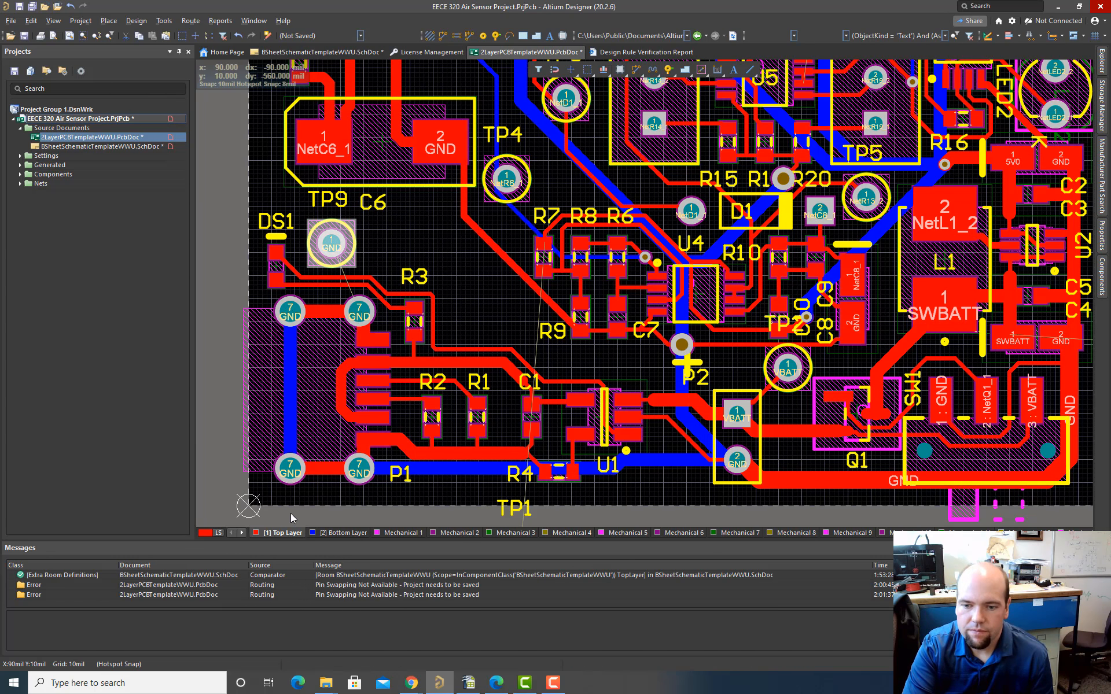
Route a GND track on the bottom layer from TP9 to the nearest pad 7 of connector P1
key("KP_Multiply")
left_click(437, 36)
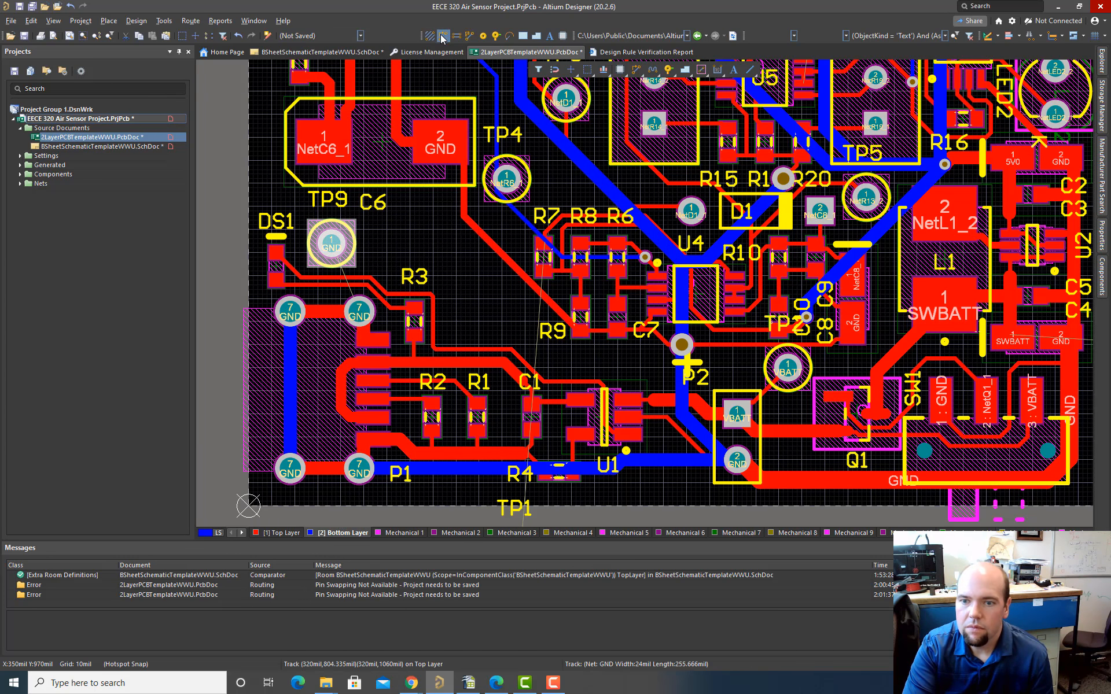
left_click(330, 249)
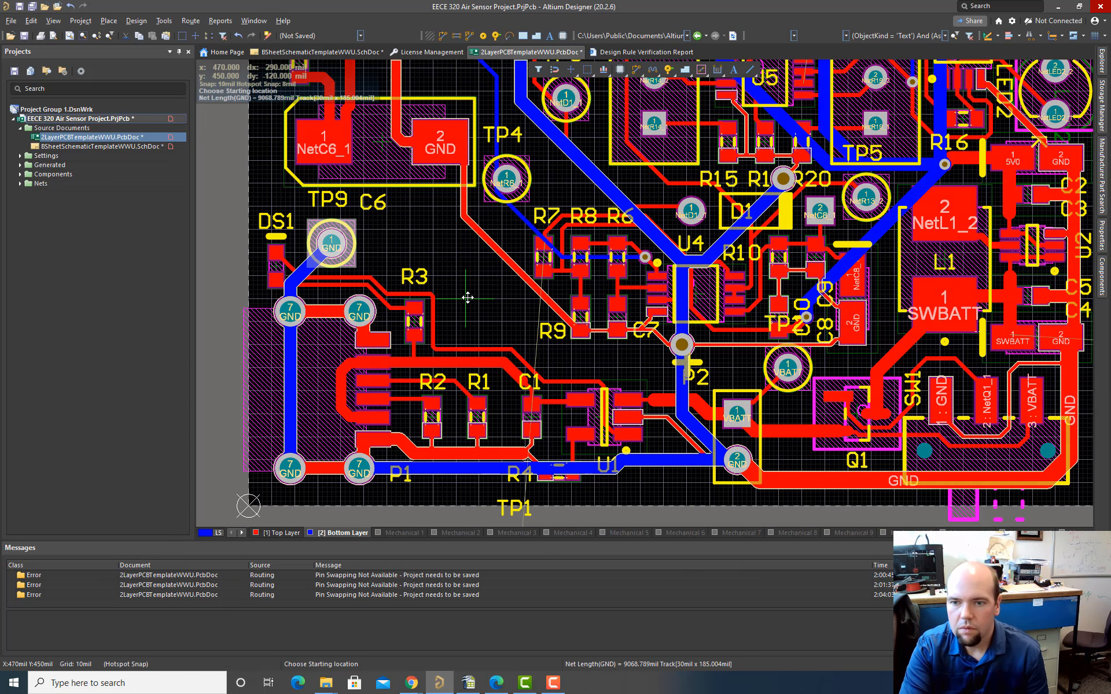
scroll(469, 291, "down", 2, "ctrl")
key("Escape")
Move the 5V0 test point TP1 onto the board beside TP9, below capacitor C6
left_click_drag(499, 437, 470, 291)
scroll(473, 302, "up", 4, "ctrl")
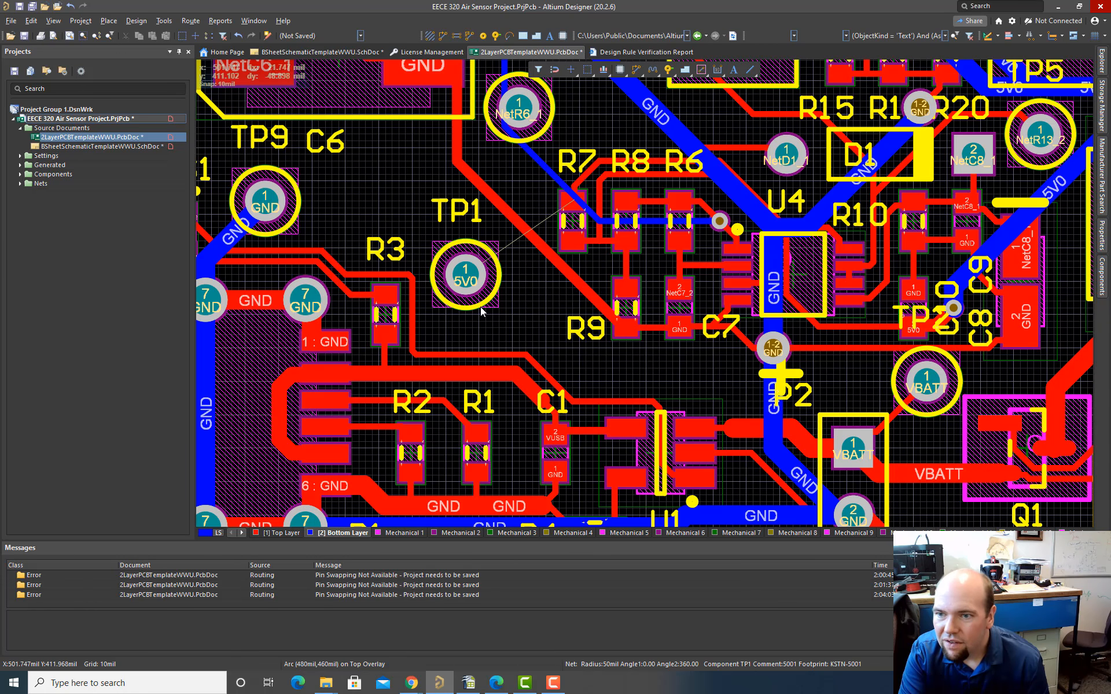
scroll(478, 307, "down", 2, "ctrl")
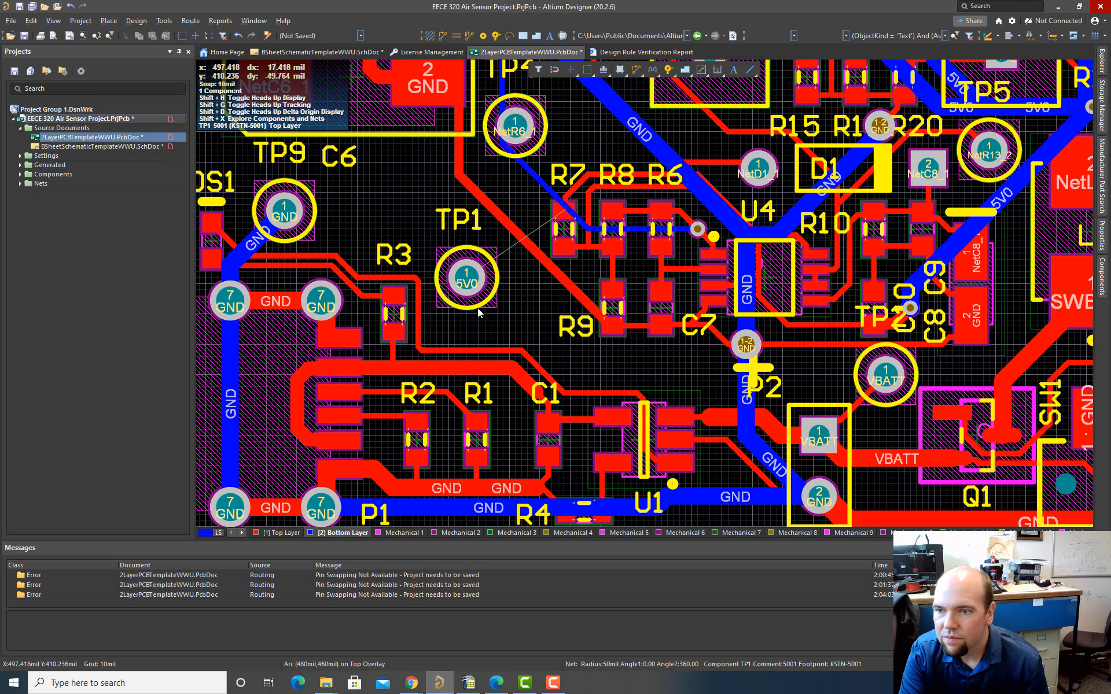
scroll(478, 310, "down", 2, "ctrl")
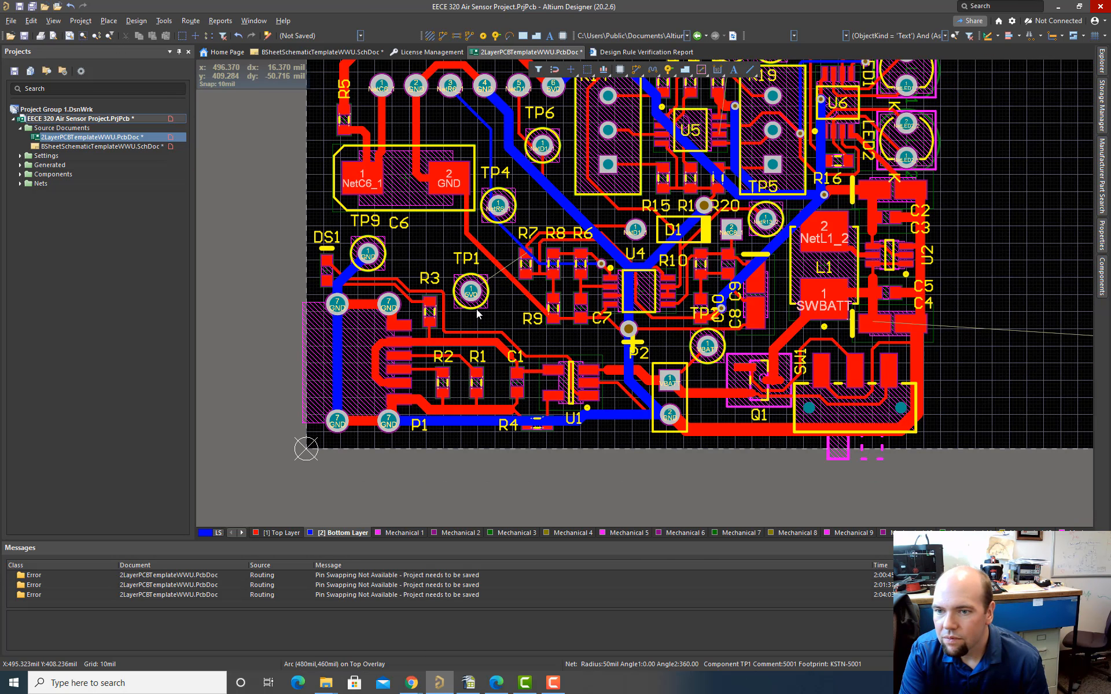
scroll(477, 312, "up", 1, "ctrl")
left_click_drag(468, 419, 424, 377)
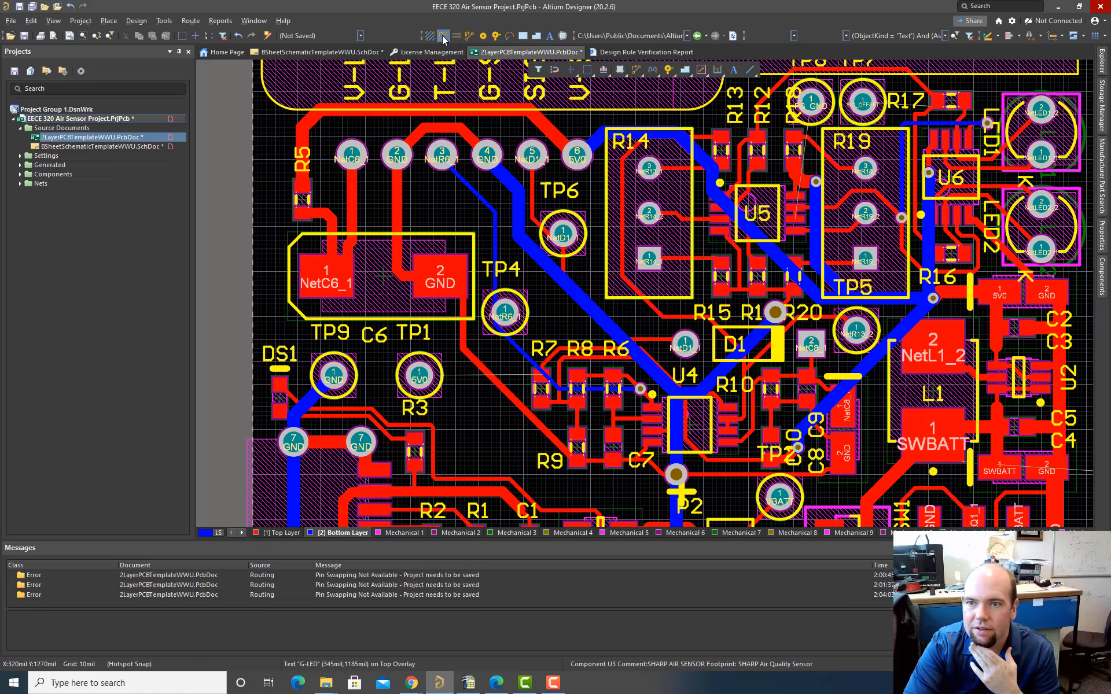
Route a 5V0 track on the bottom layer from TP1 around the header pads to sensor U3's 5V0 pad 6
left_click(444, 38)
left_click(419, 376)
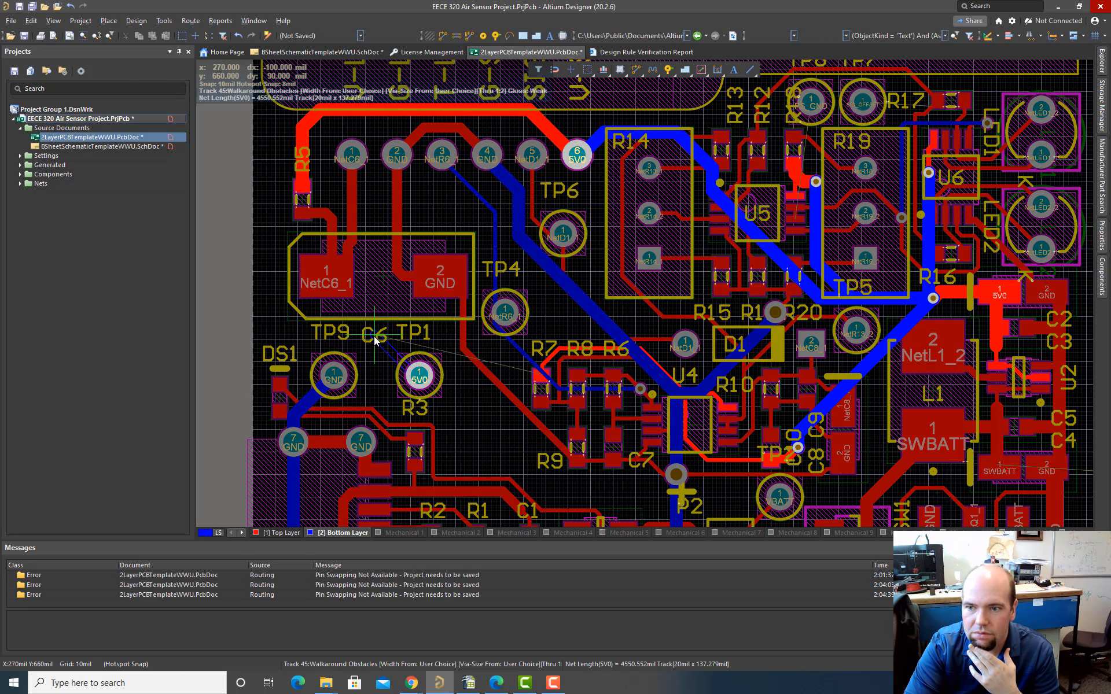
left_click(334, 123)
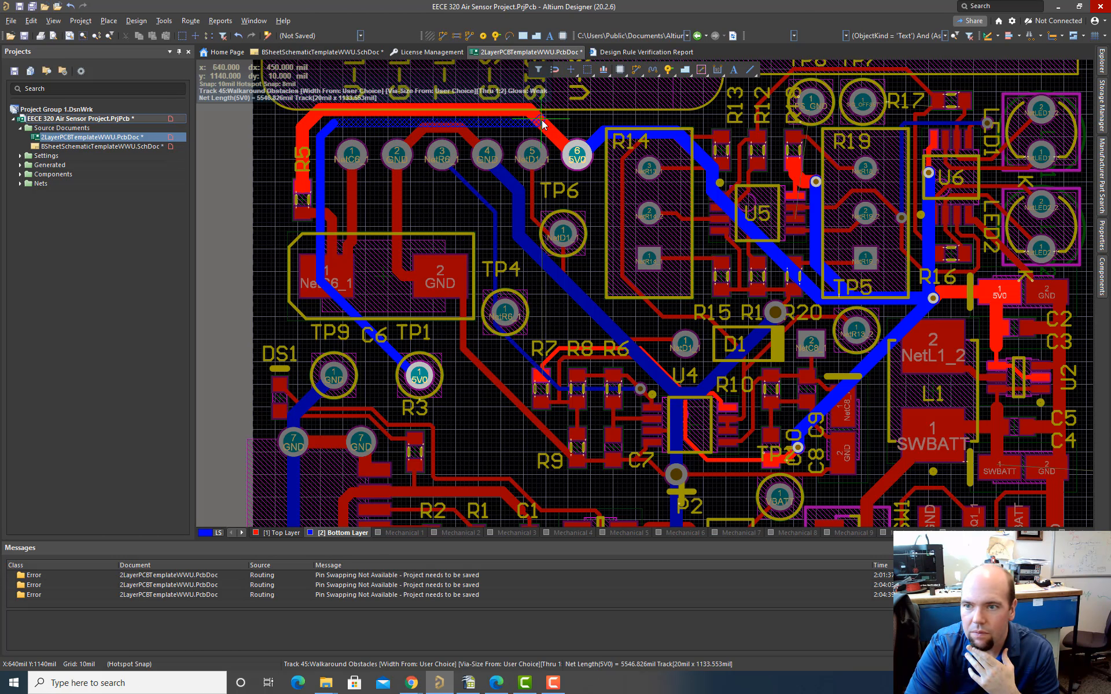
left_click(576, 154)
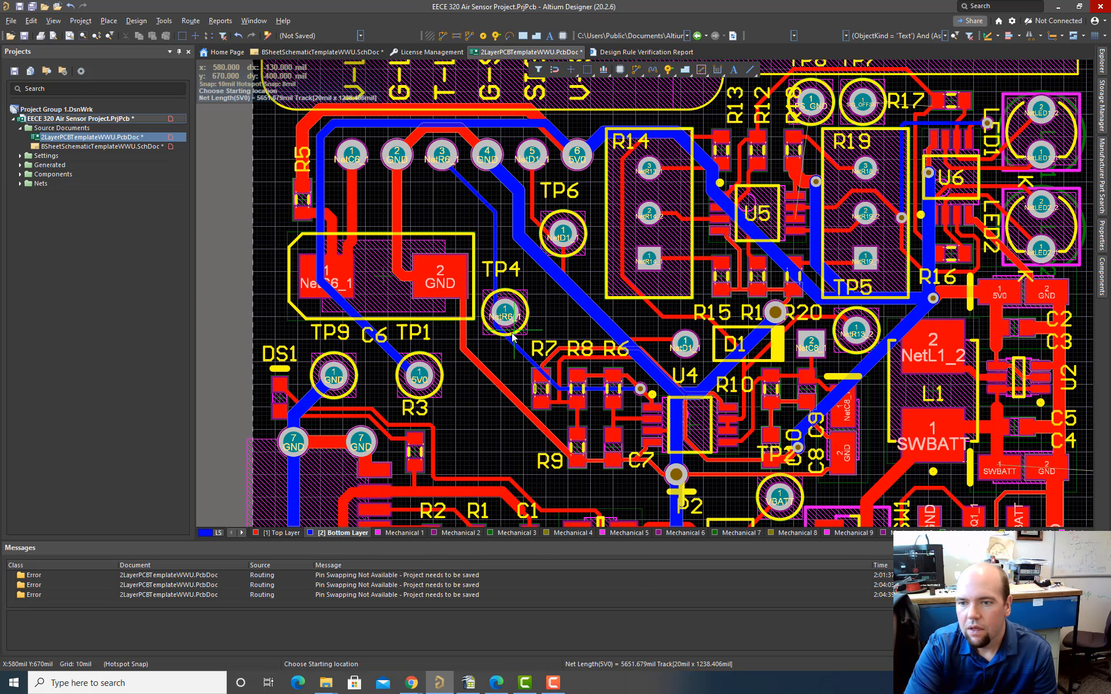
key("Escape")
Move the SWBATT test point TP3 onto the board over the SWBATT track between inductor L1 and transistor Q1
scroll(553, 335, "down", 2, "ctrl")
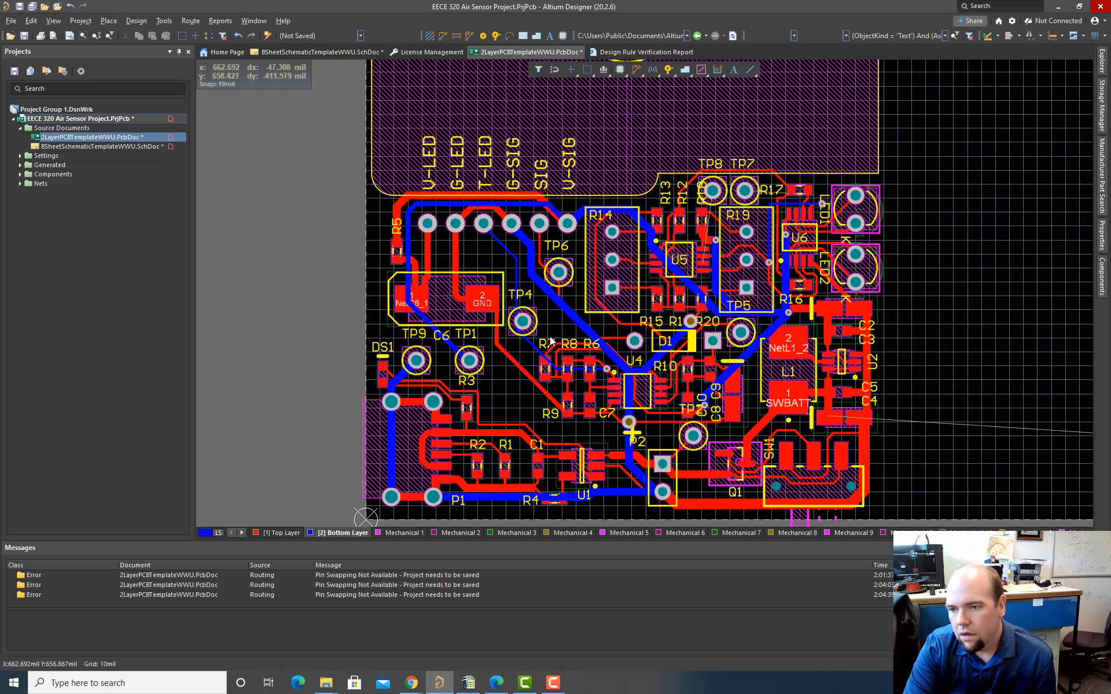
scroll(550, 337, "down", 1, "ctrl")
scroll(549, 339, "down", 2)
scroll(549, 343, "down", 2, "ctrl")
left_click_drag(937, 341, 475, 483)
scroll(488, 471, "up", 2, "ctrl")
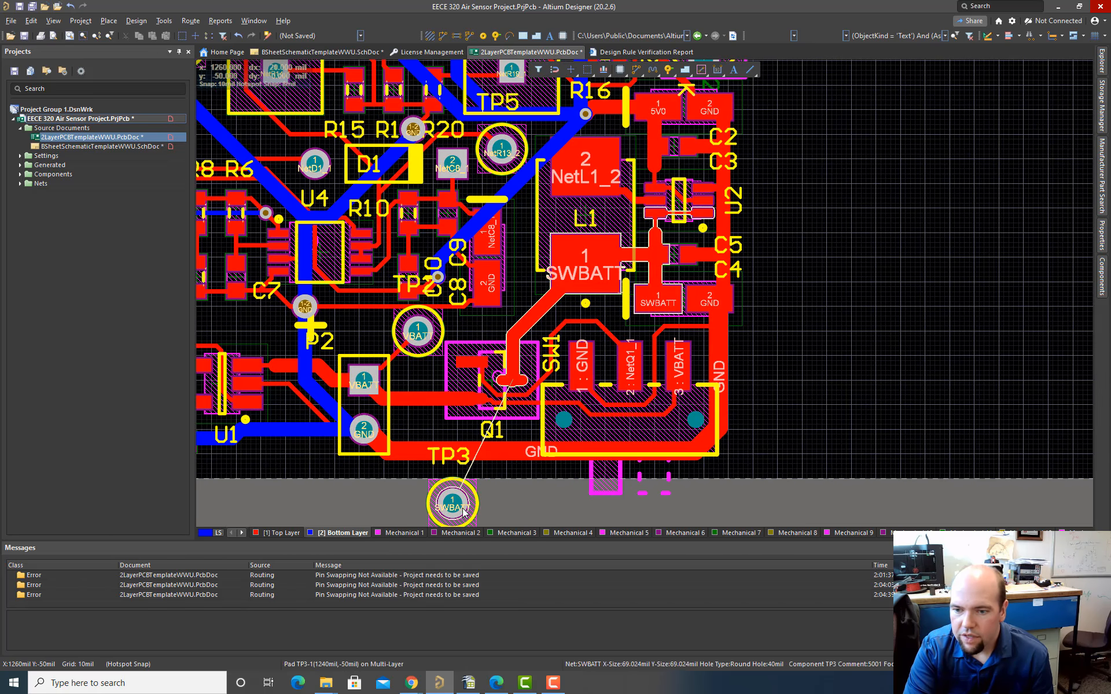
left_click_drag(463, 511, 535, 314)
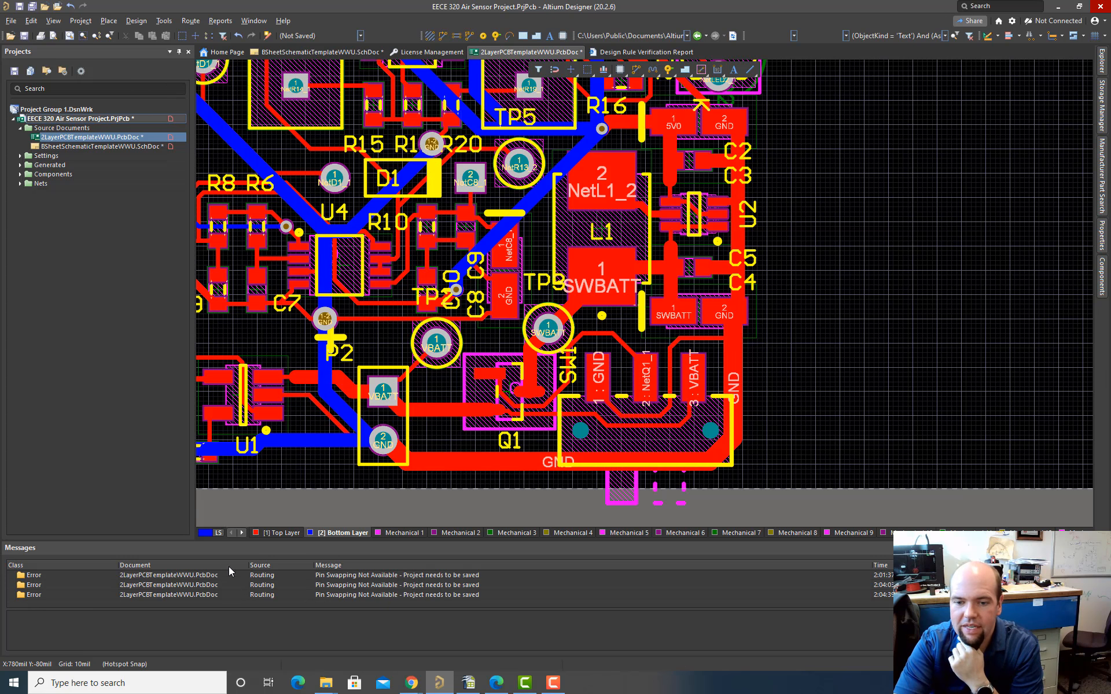
Make Top Overlay the active layer
left_click(242, 532)
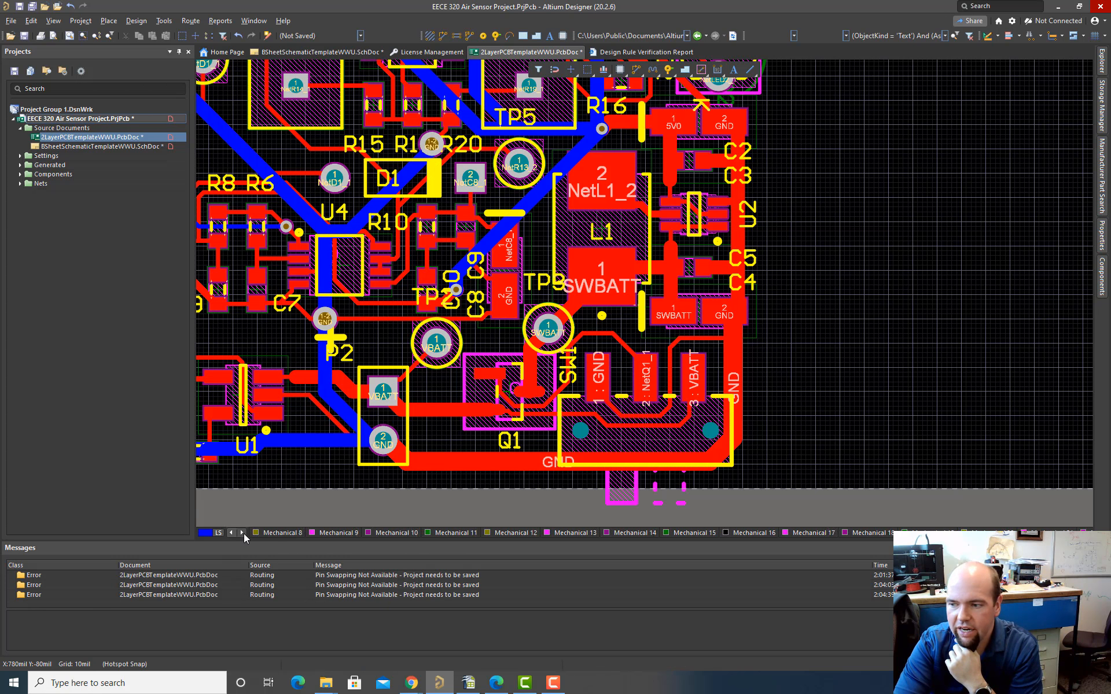
left_click(242, 533)
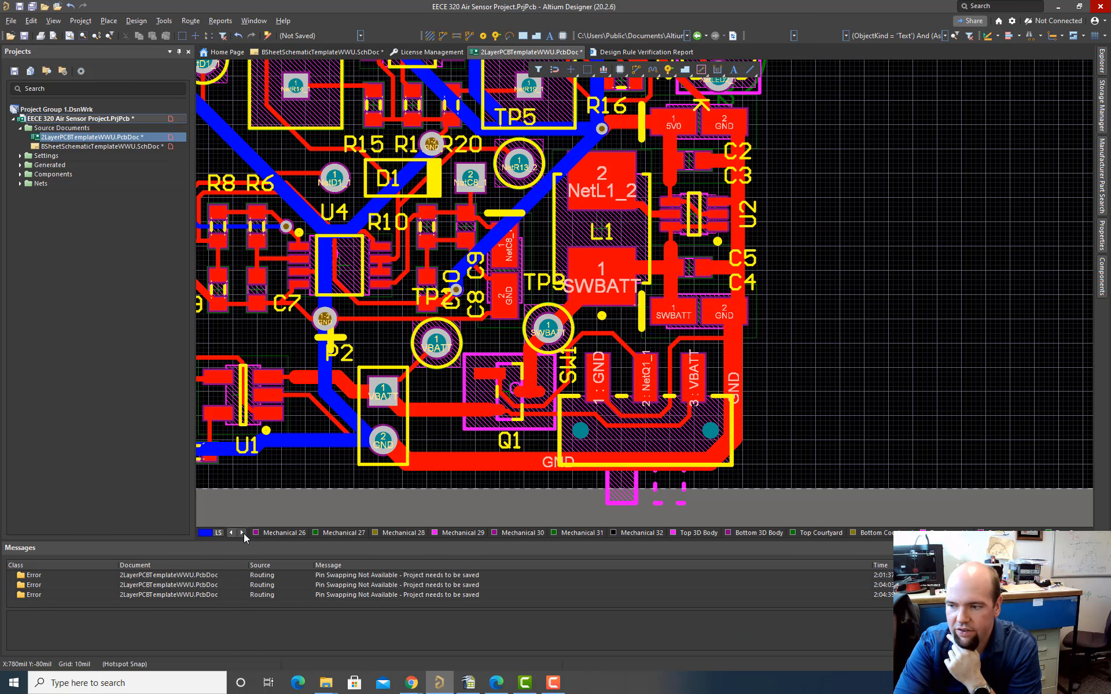
left_click(242, 533)
left_click(836, 533)
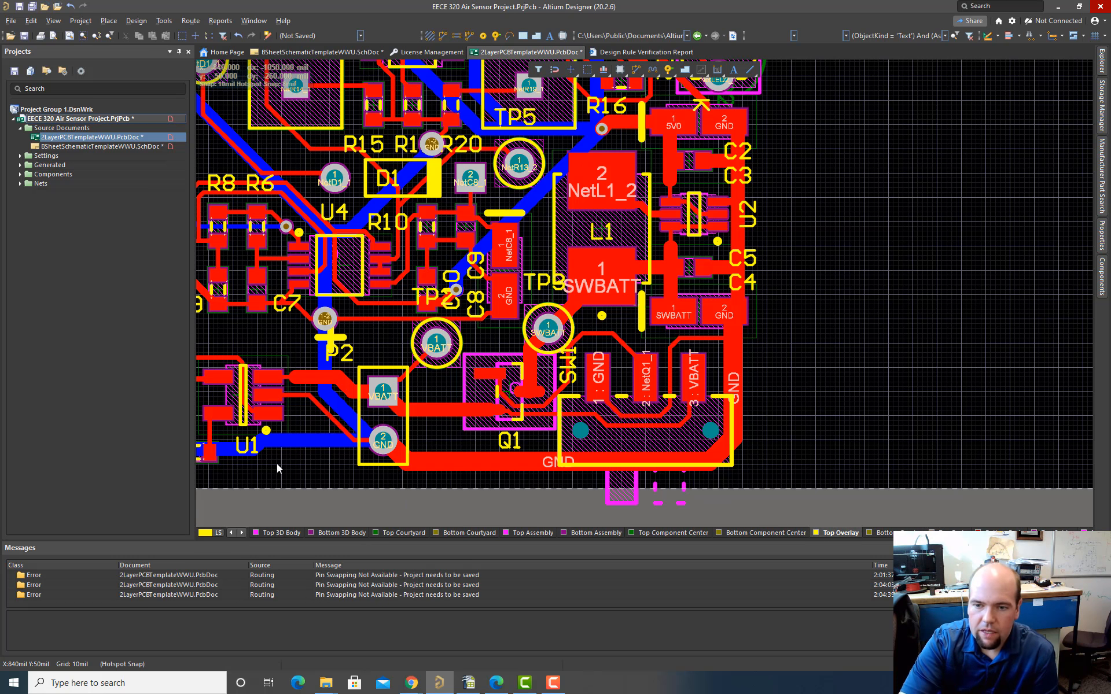
In the 3D view, move the P2 designator directly above its connector and the plus mark beside pad 1
key("3")
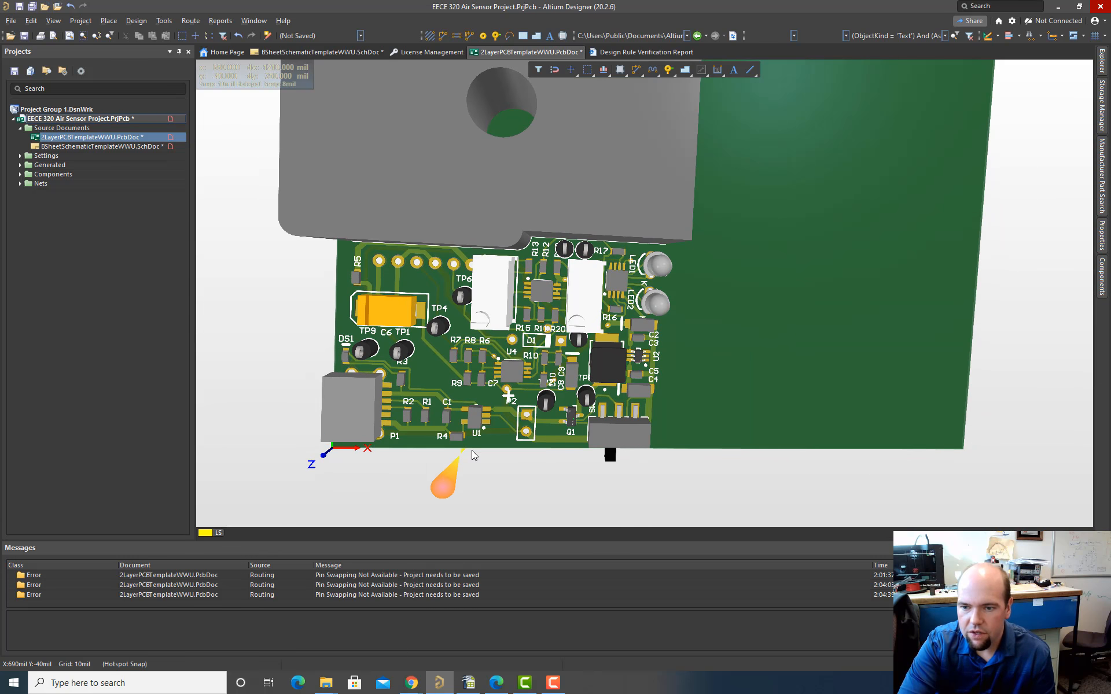
scroll(489, 426, "up", 3, "ctrl")
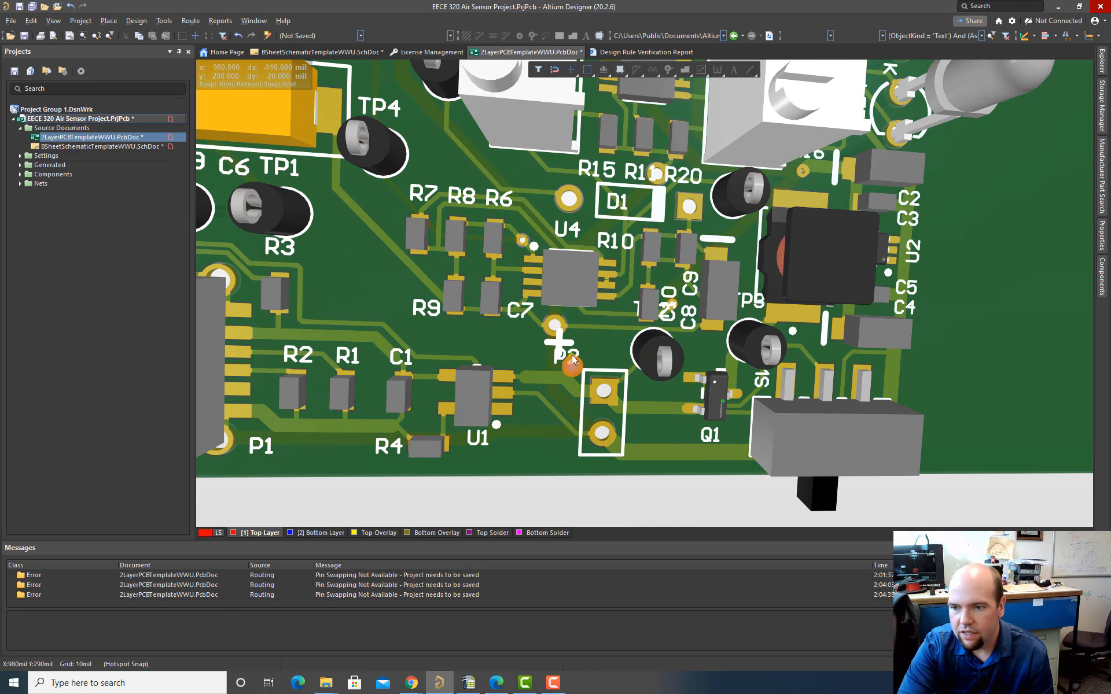
left_click_drag(574, 356, 604, 363)
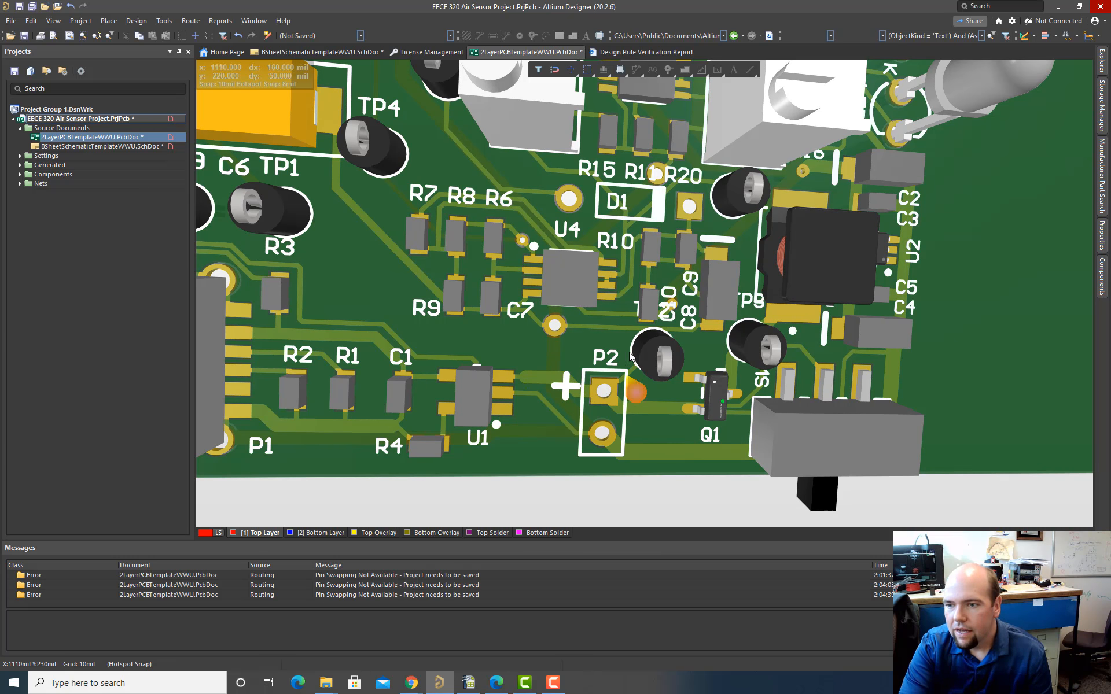
Move the TP2 designator just below its test point and the TP3 designator beside its own, above Q1
scroll(769, 381, "up", 2, "ctrl")
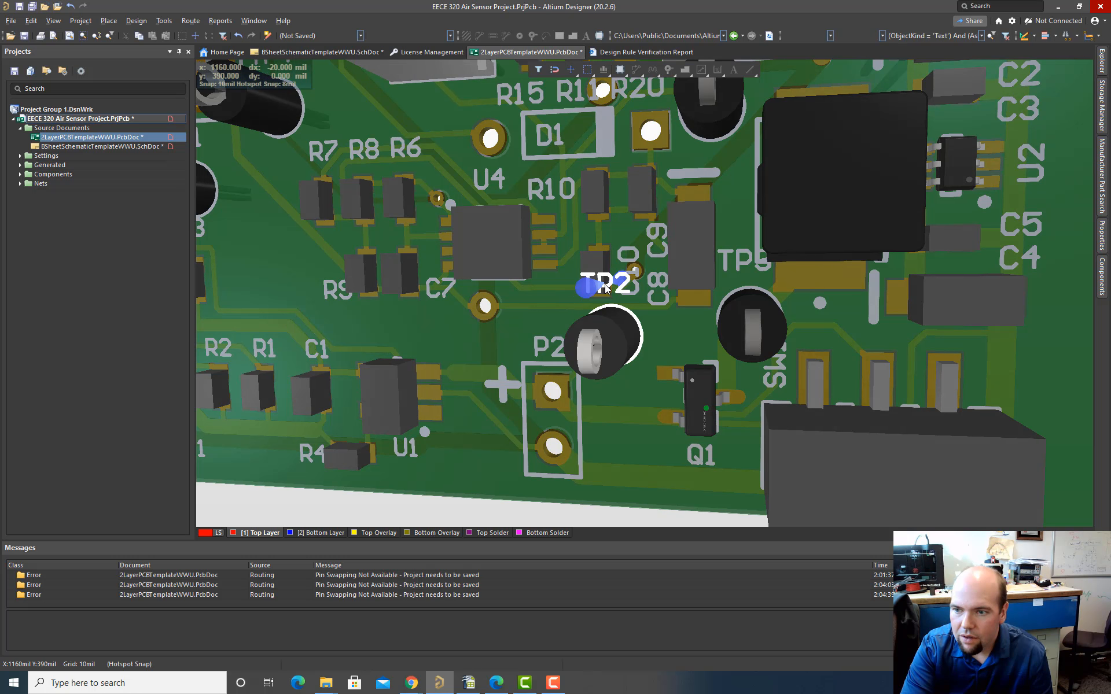
left_click_drag(605, 288, 621, 389)
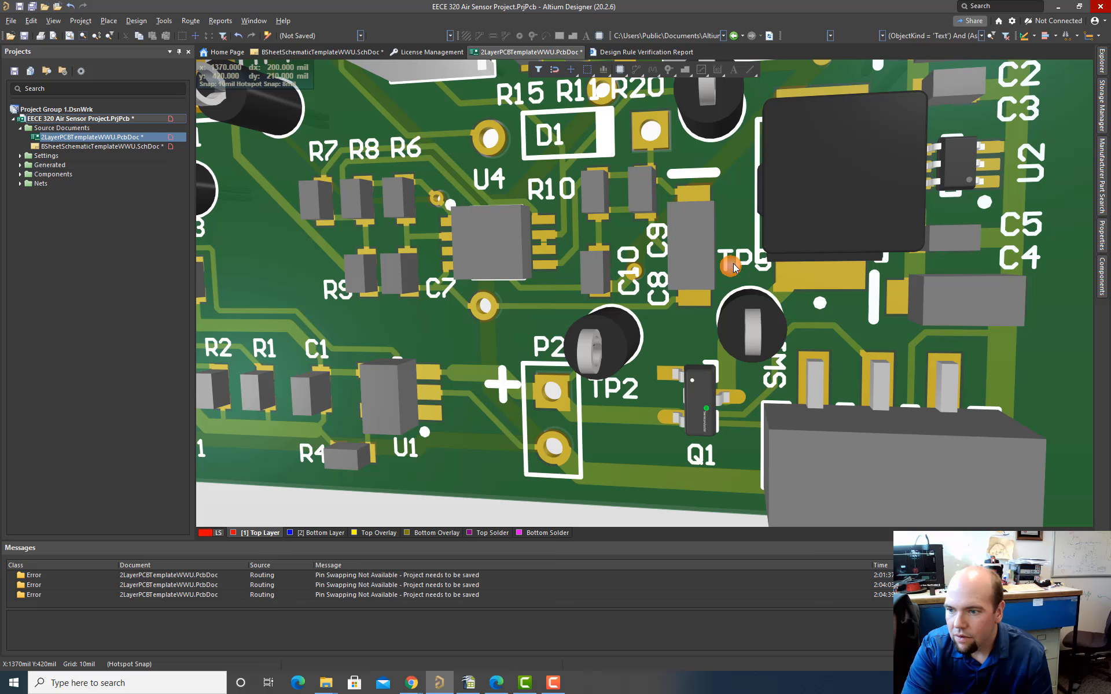
left_click_drag(734, 267, 689, 339)
key("space")
key("space")
key("space")
key("space")
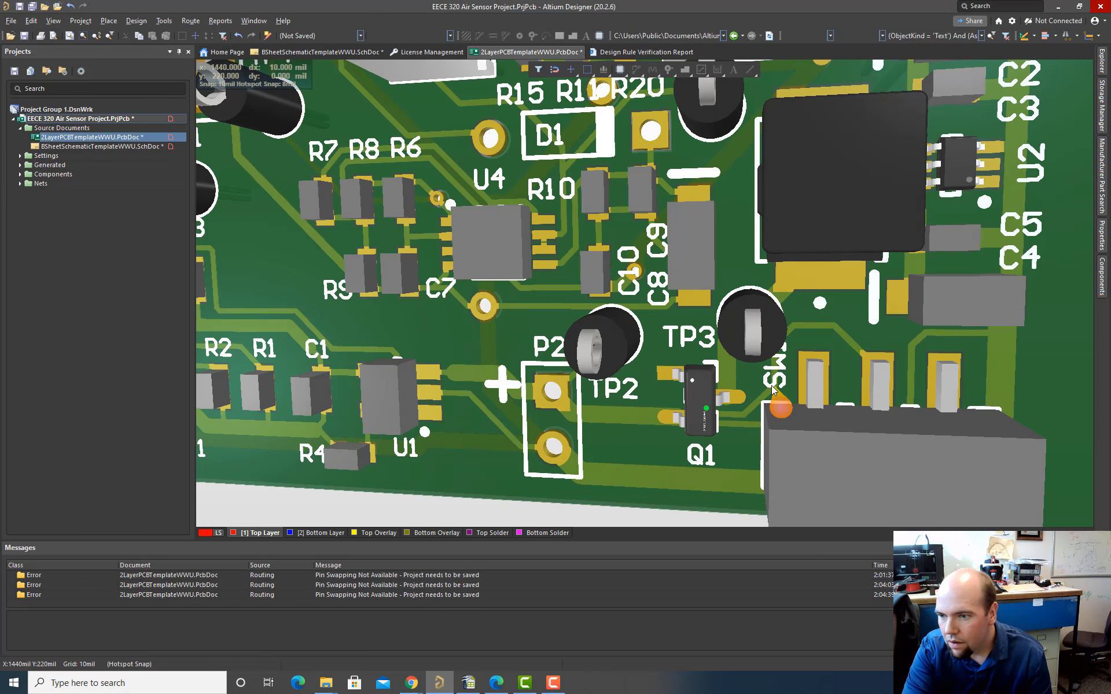
In the 2D view, place the SW1 designator horizontally between L1 and the switch pads, and return to the 3D view
left_click_drag(773, 391, 883, 449)
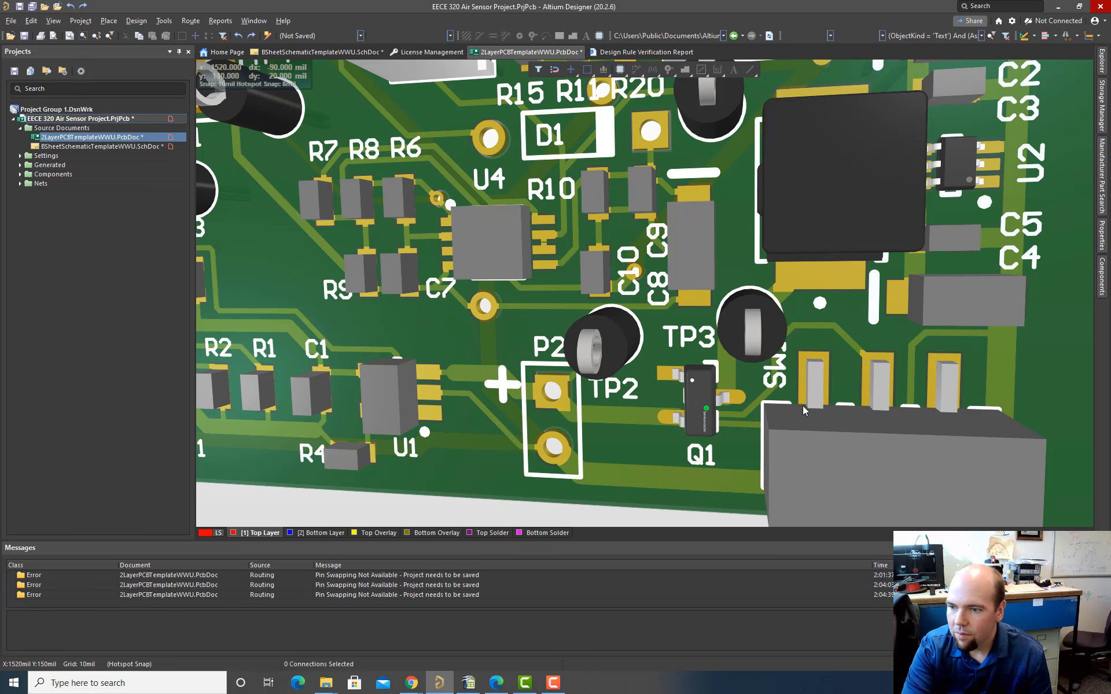
left_click_drag(784, 386, 876, 450)
key("2")
left_click(542, 347)
left_click_drag(543, 347, 595, 303)
key("space")
key("space")
key("space")
key("space")
key("space")
key("space")
key("space")
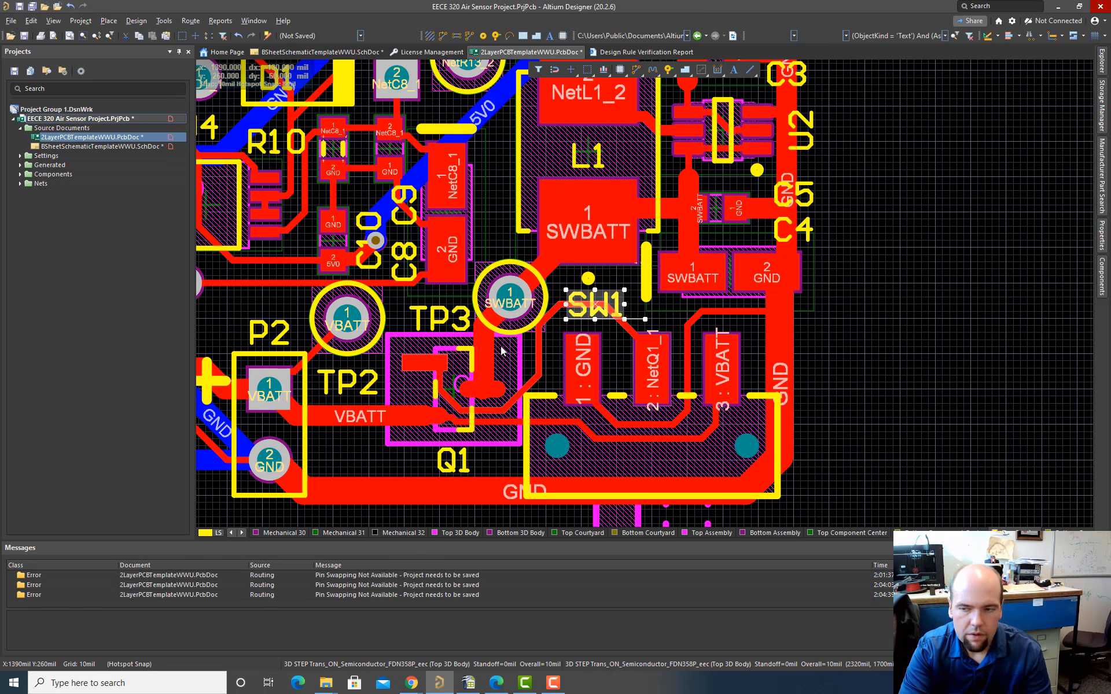
key("3")
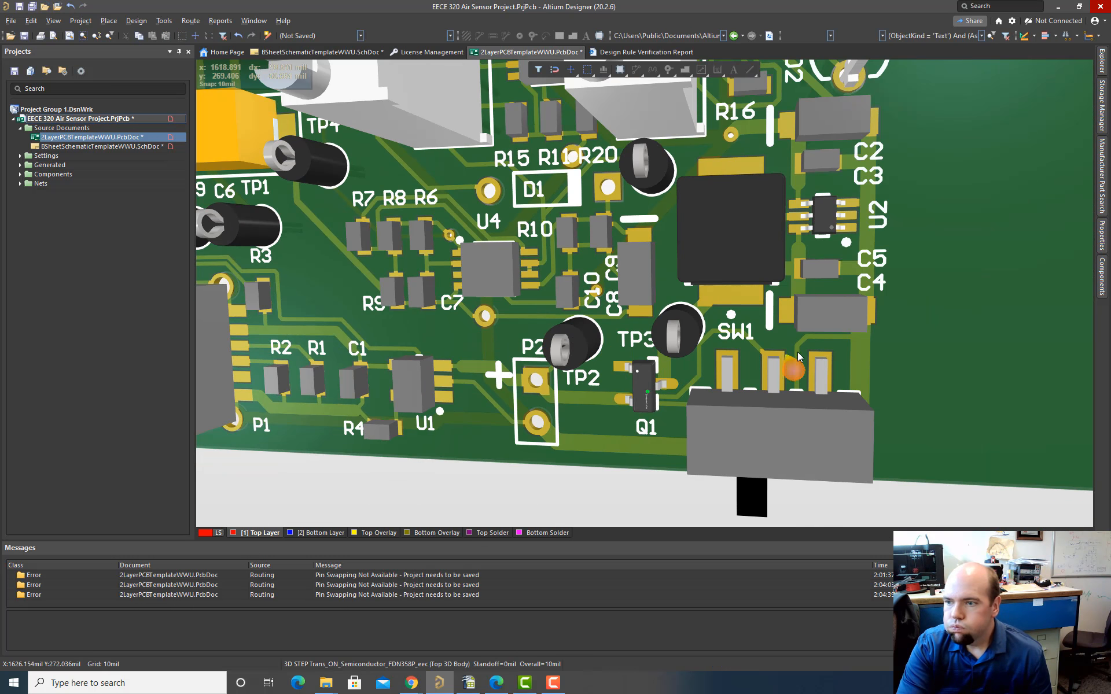
scroll(800, 350, "up", 3)
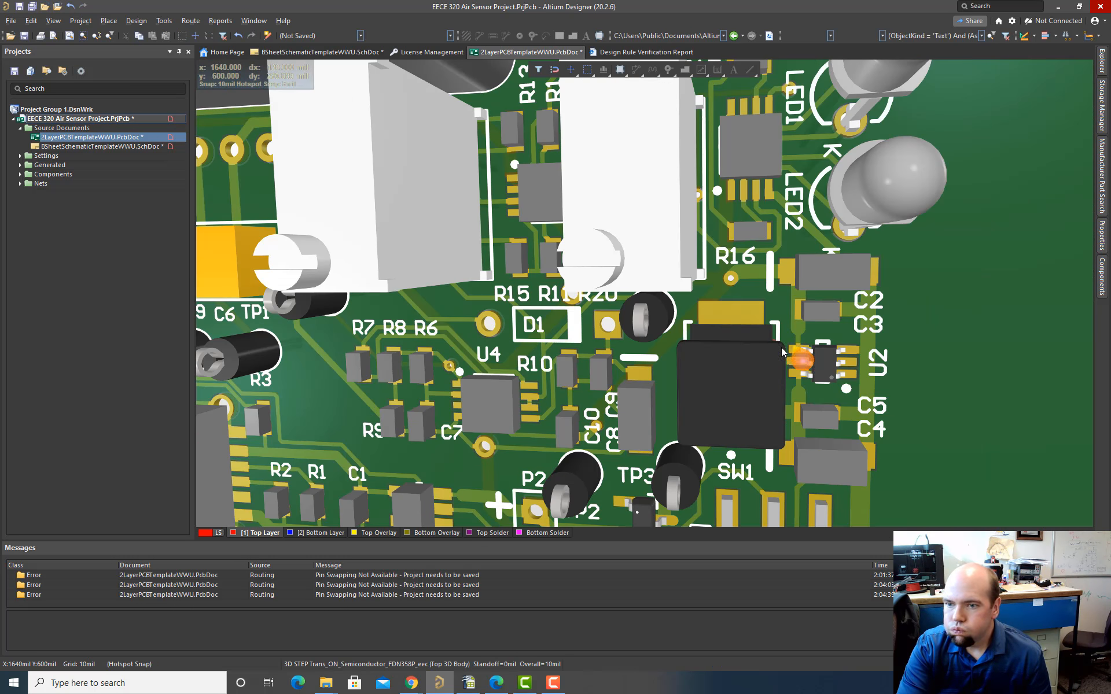